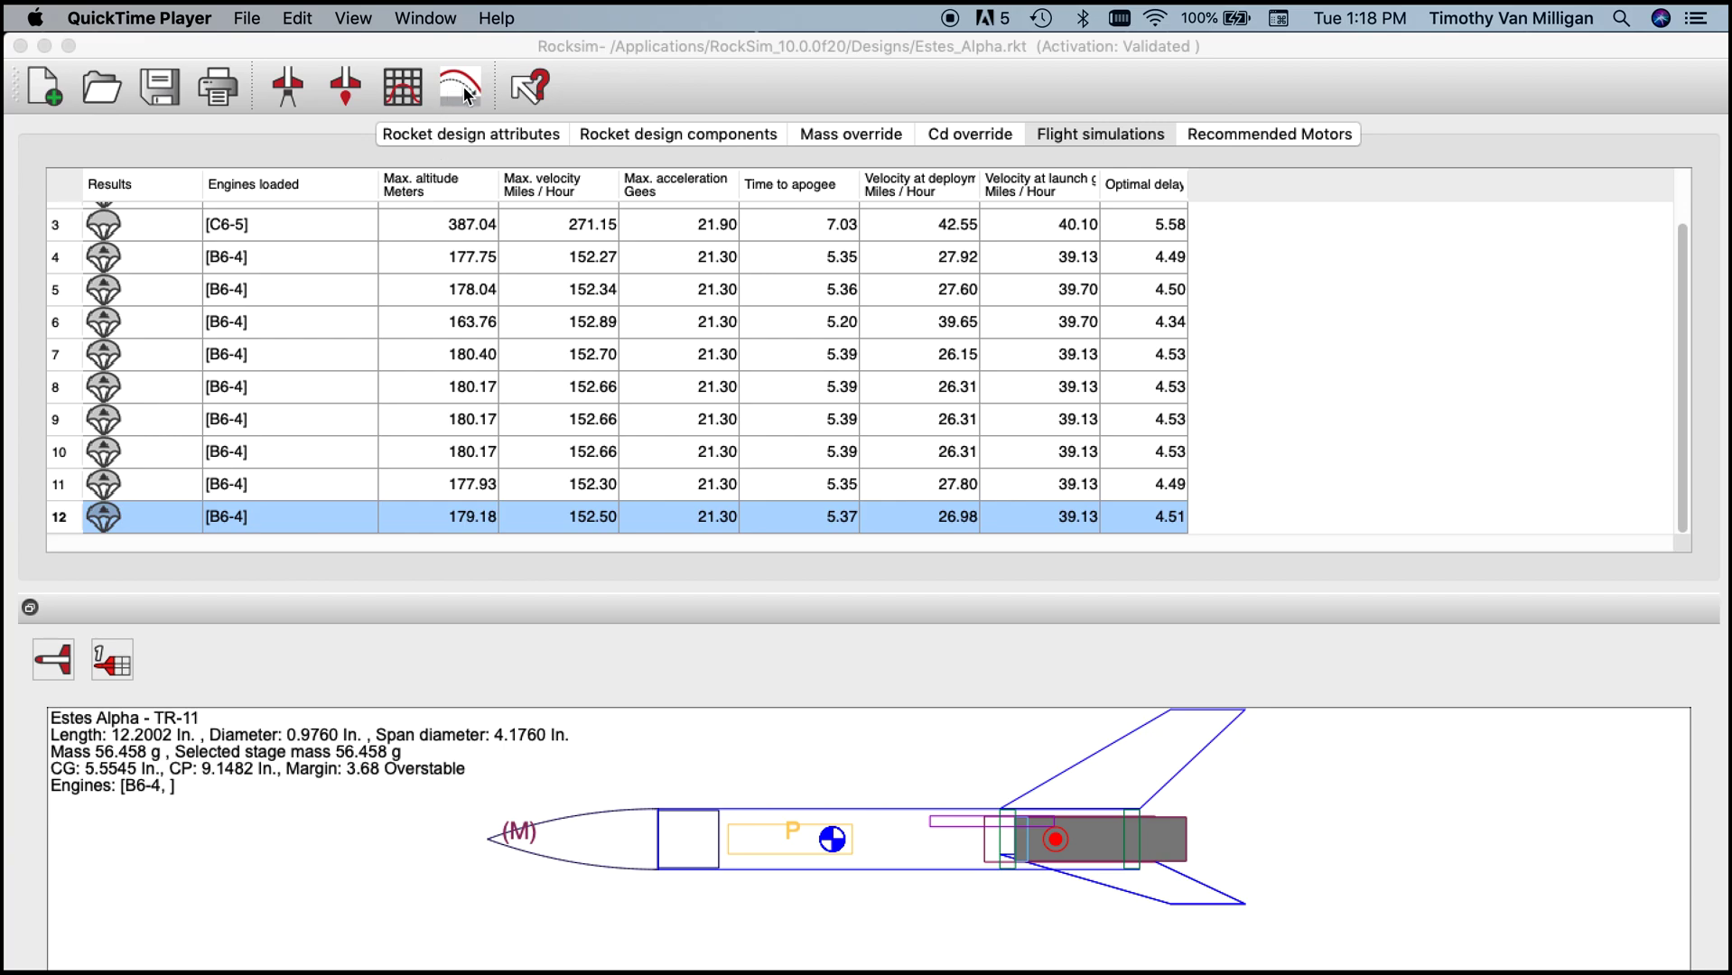
Step: Bring RockSim forward and open the 2D flight profile for simulation 12's B6-4 flight
click(470, 50)
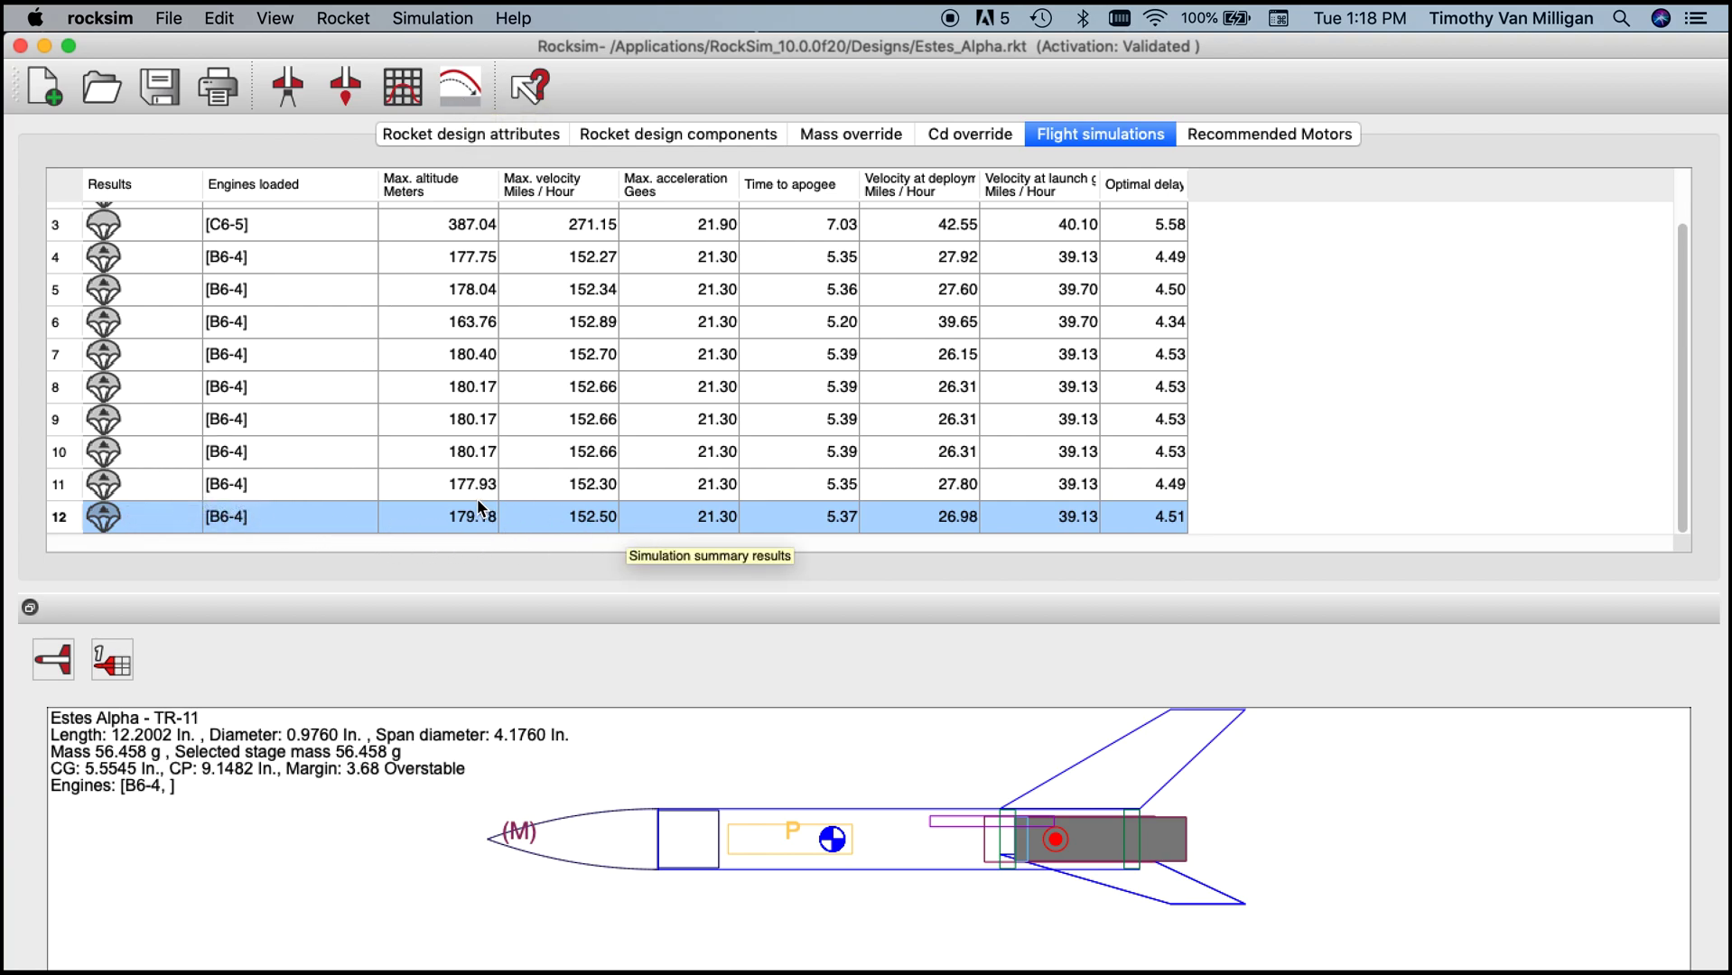
click(461, 91)
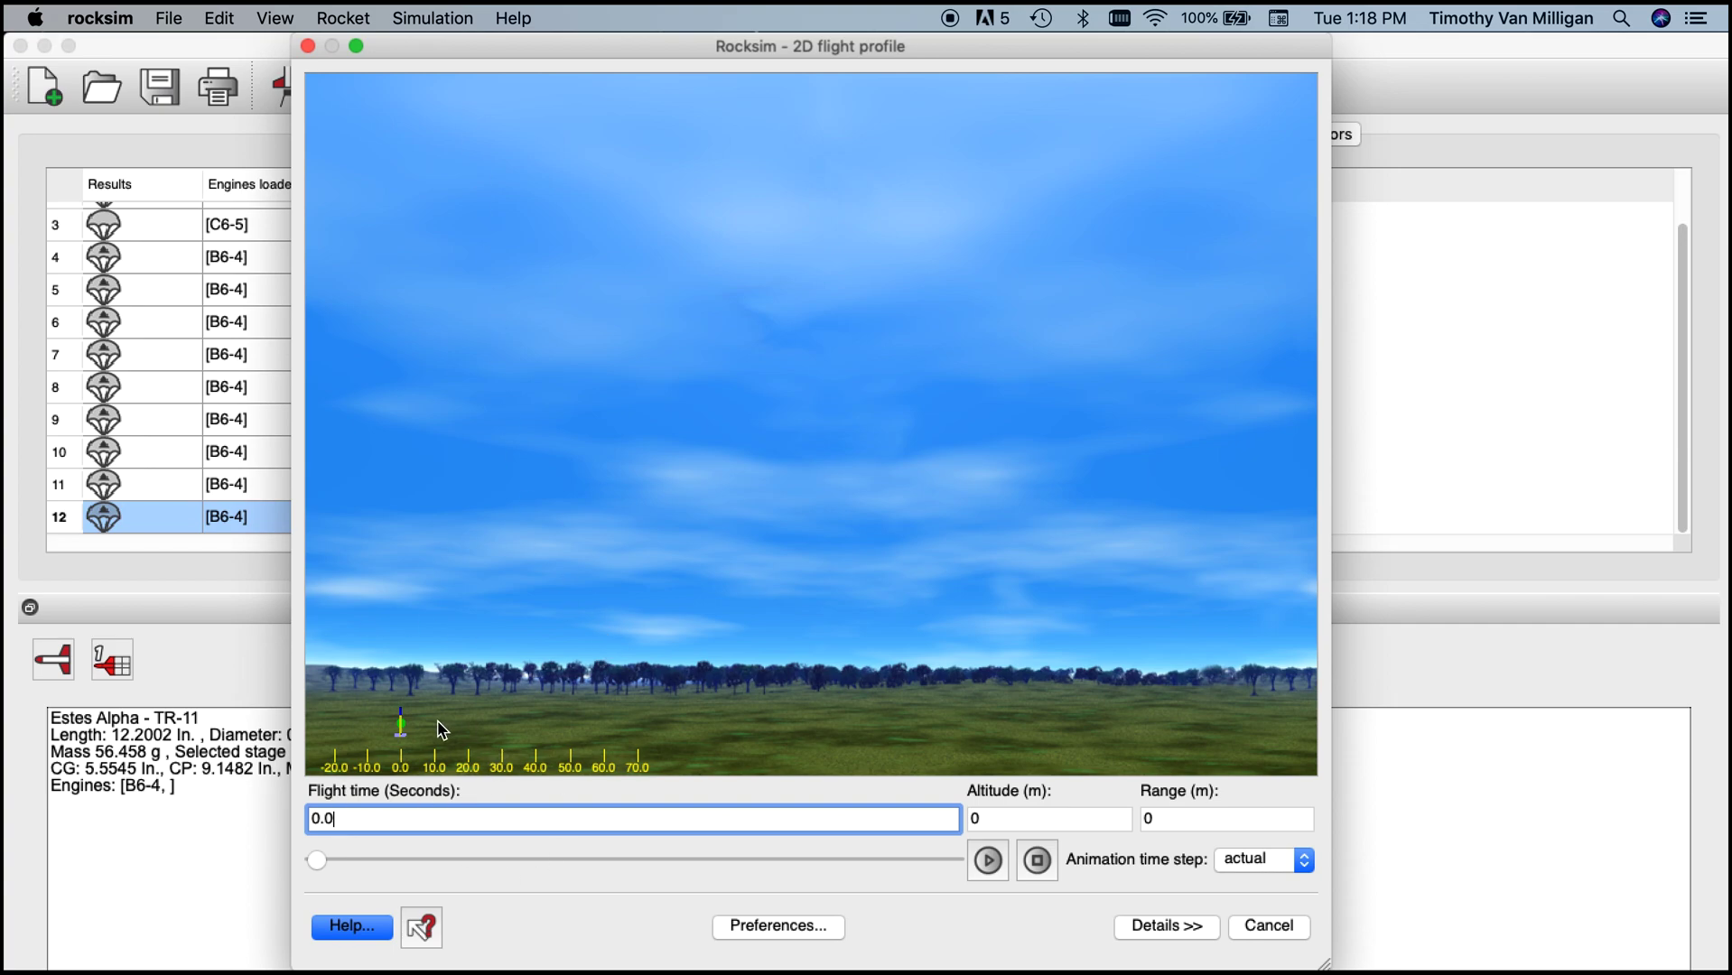
Step: Open the flight profile preferences beside the flight view and browse for a new background image
click(774, 924)
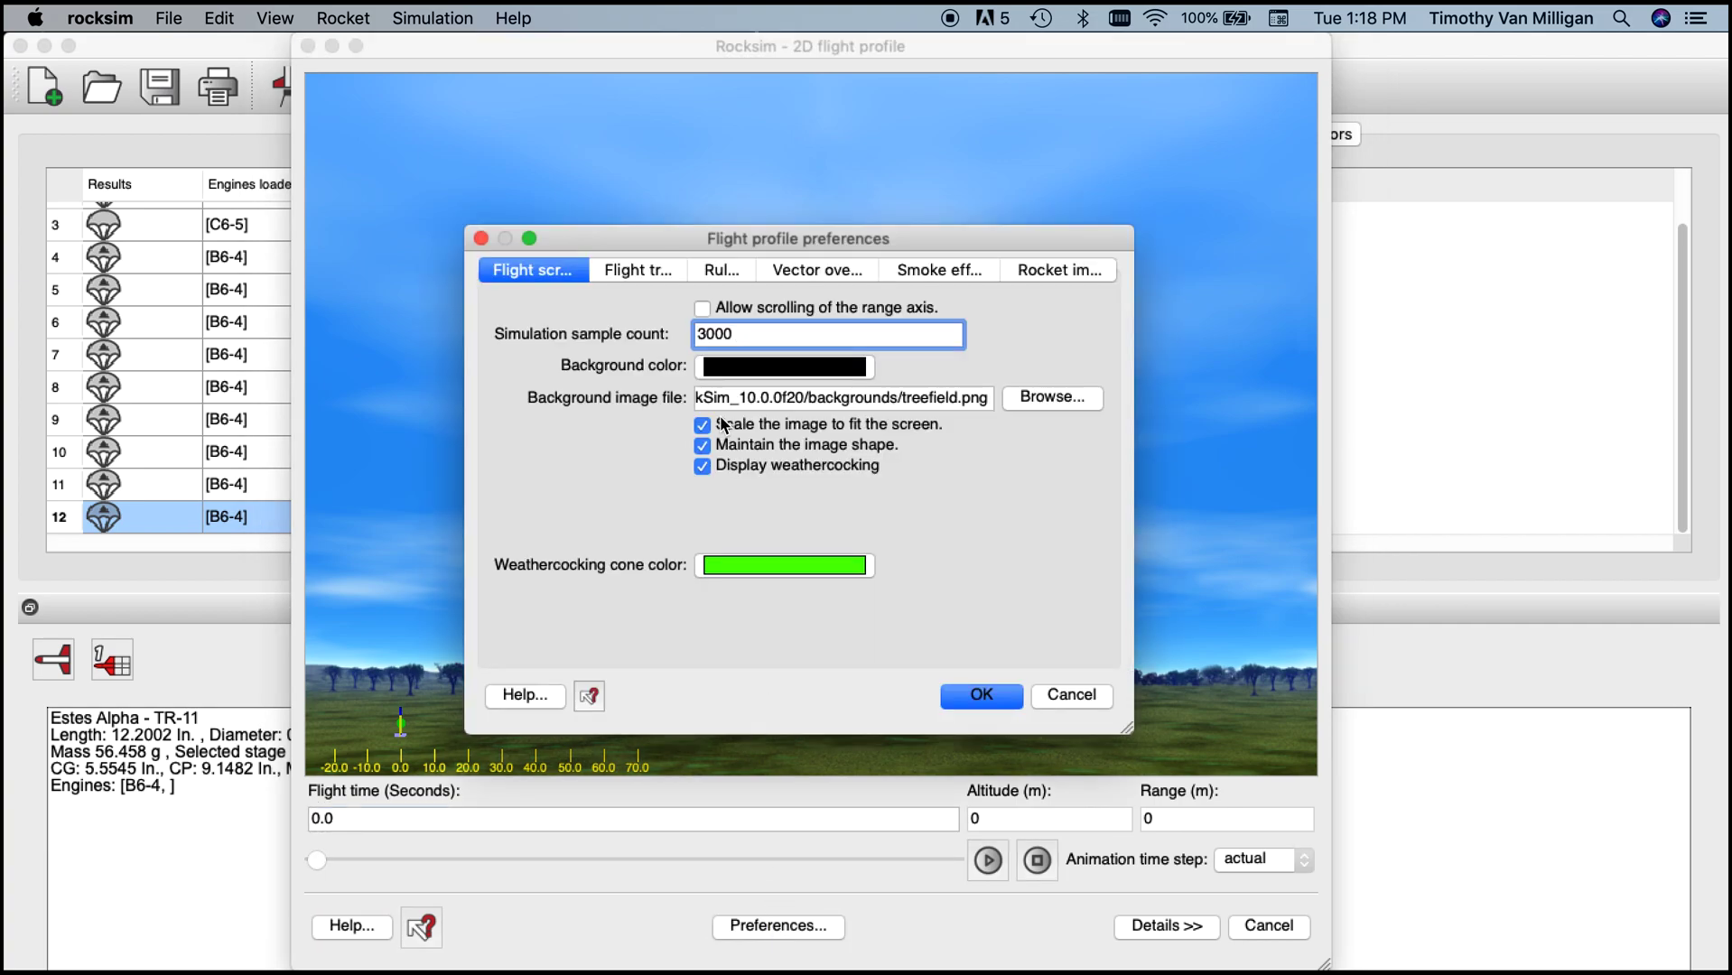
drag(673, 241, 1134, 233)
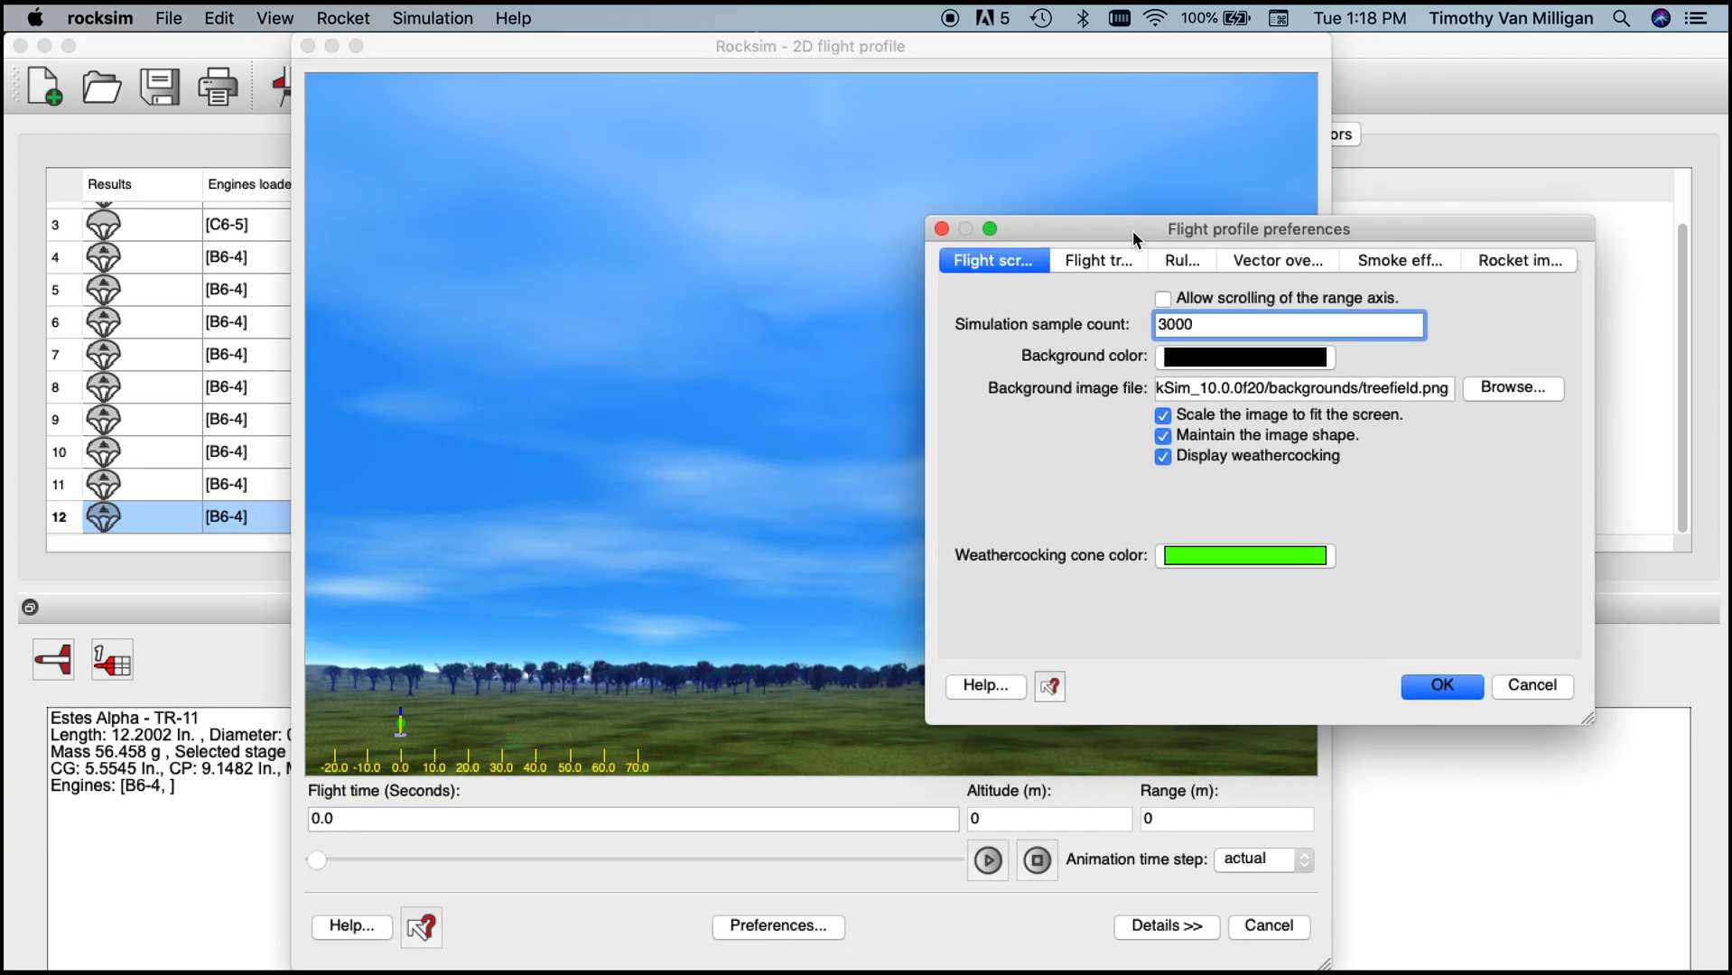
drag(944, 44, 727, 45)
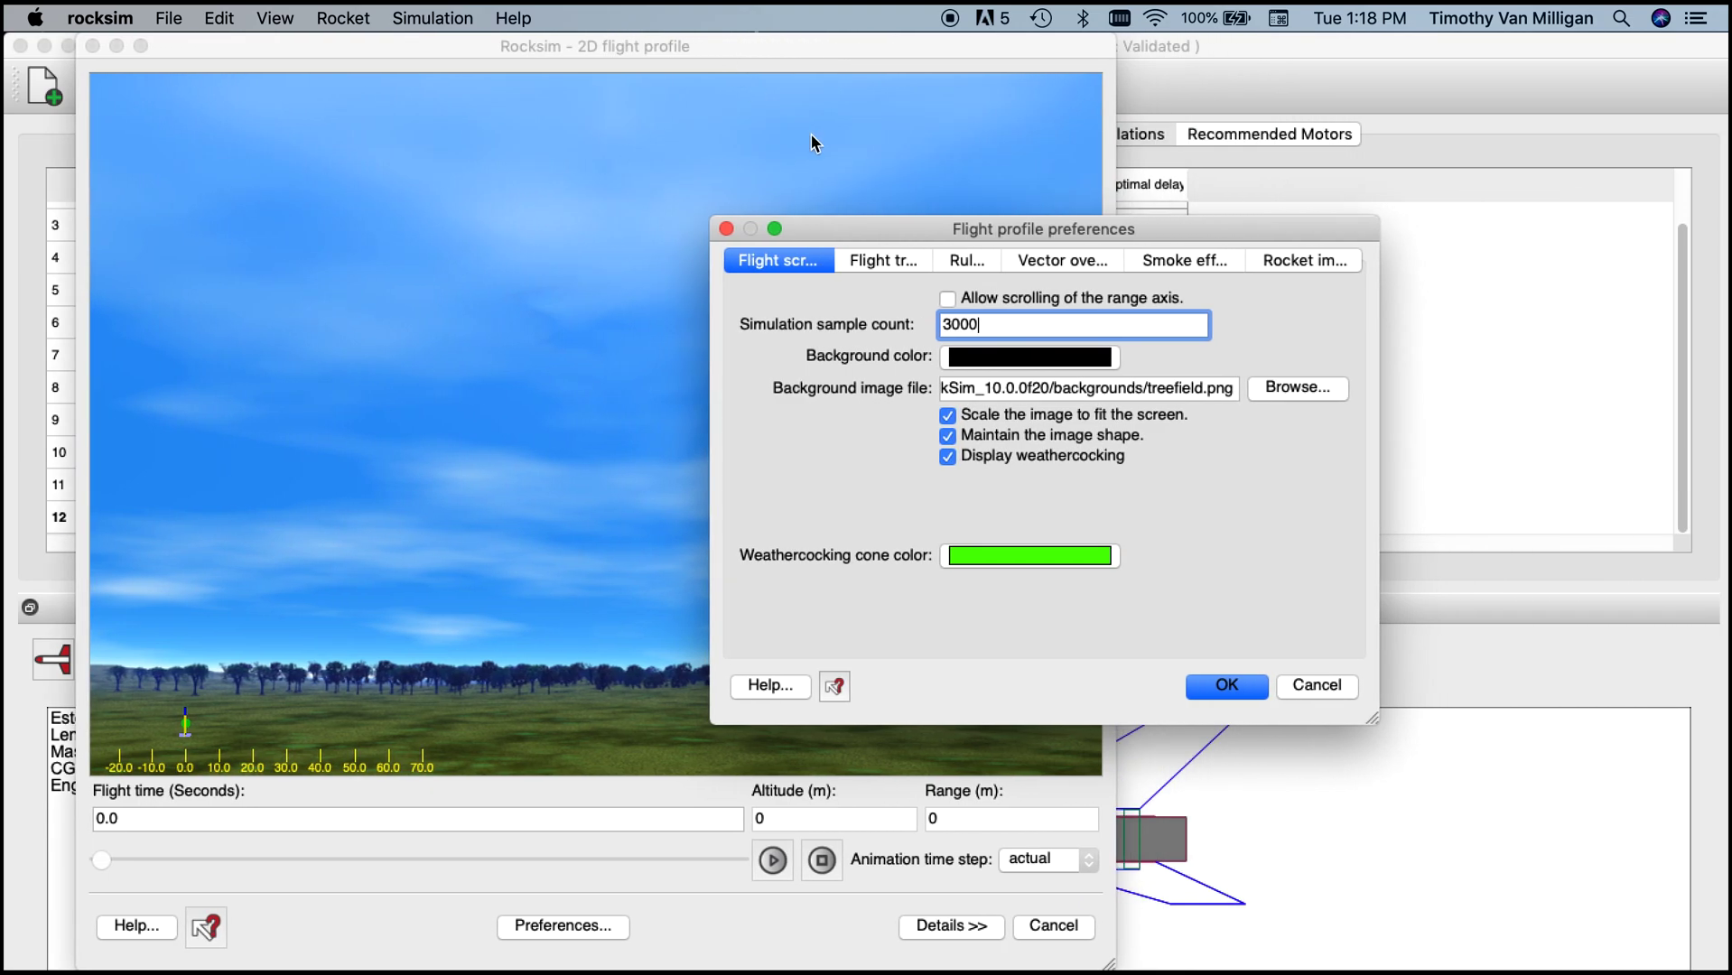
drag(859, 245, 995, 223)
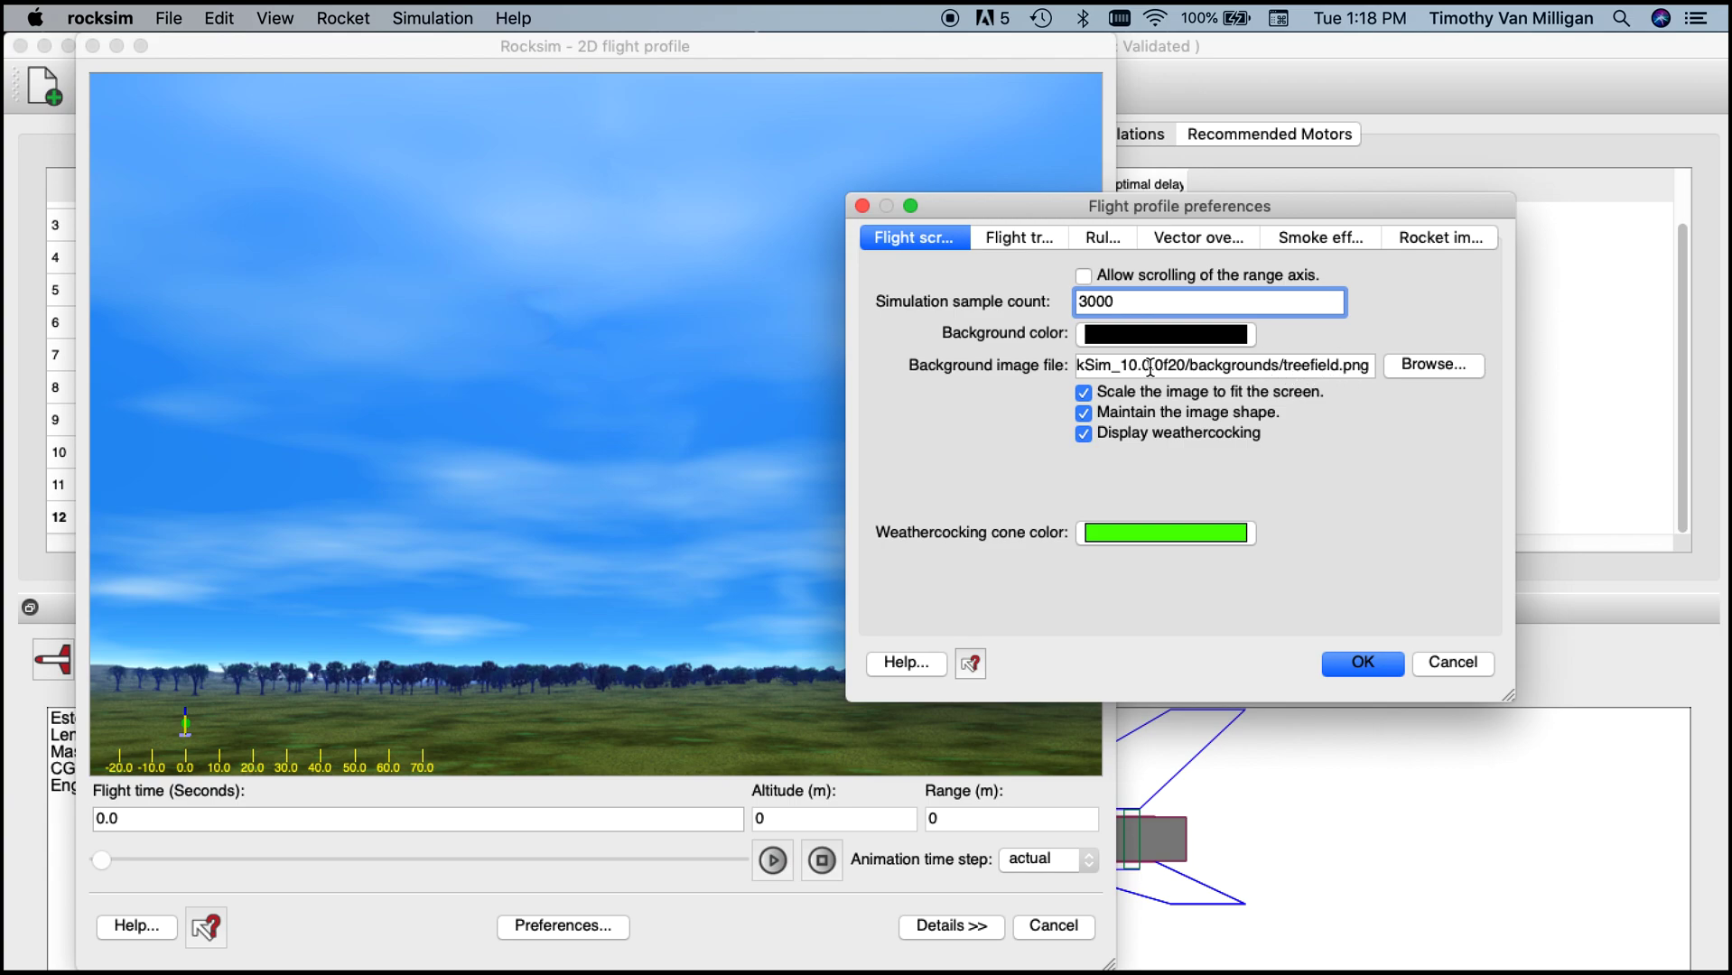
click(1412, 365)
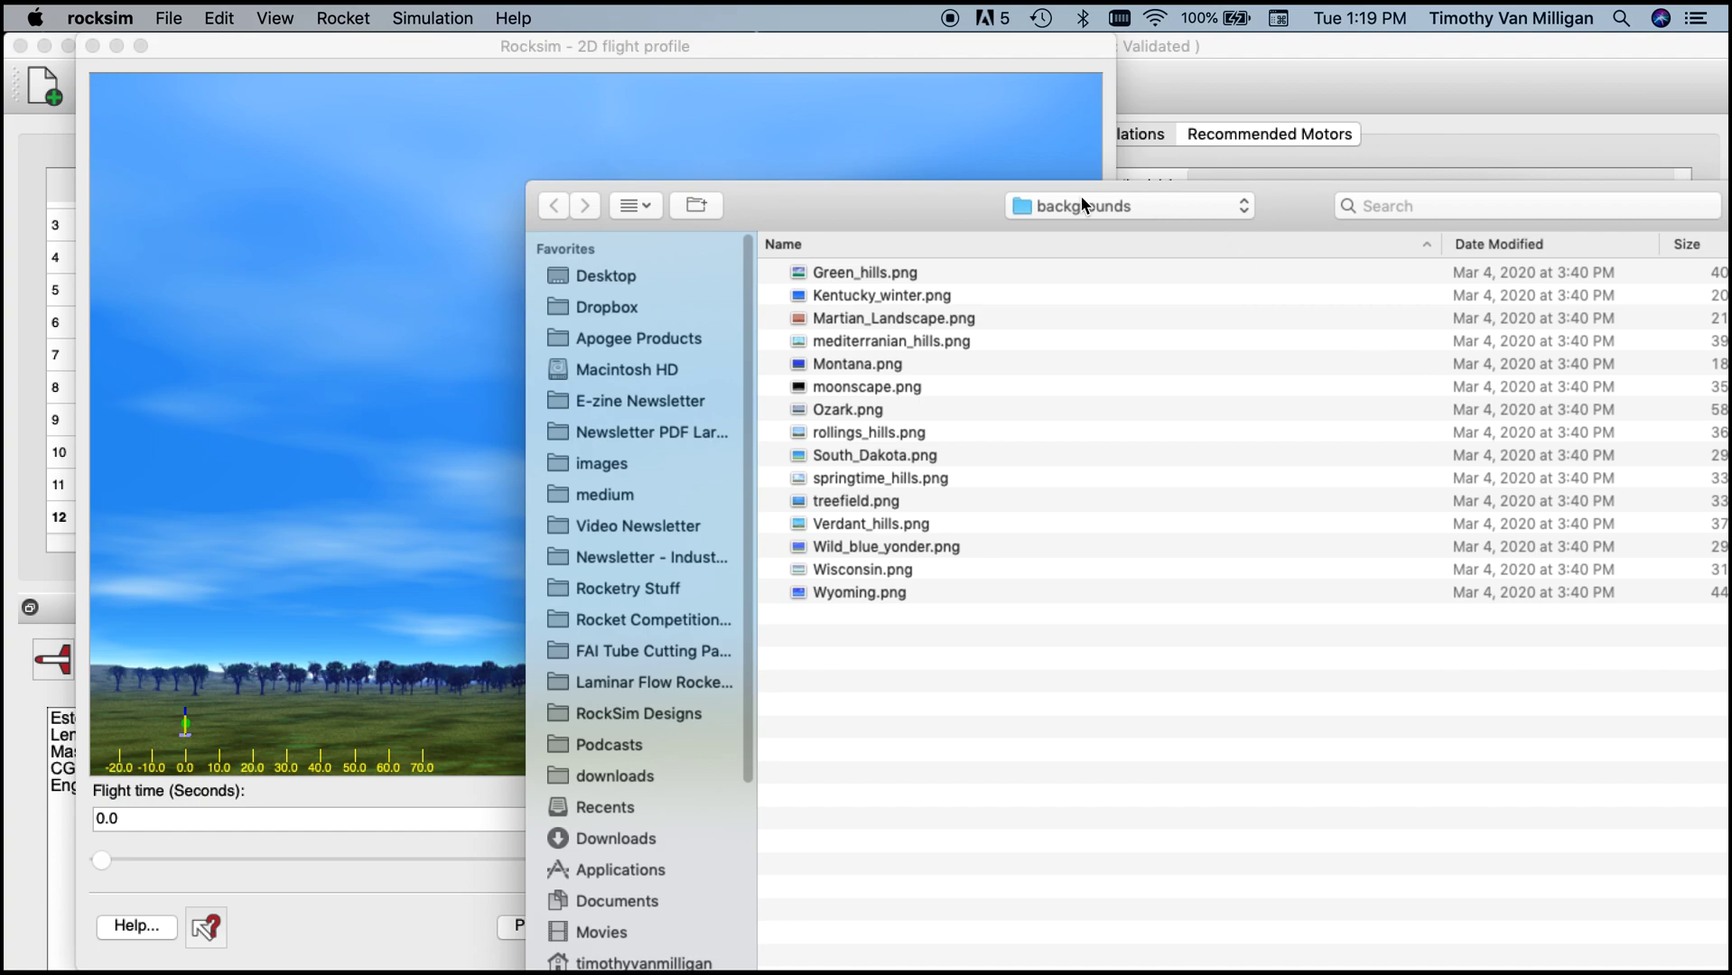
Step: Load Green_hills.png from the backgrounds folder as the flight profile background and apply it
drag(966, 205, 595, 60)
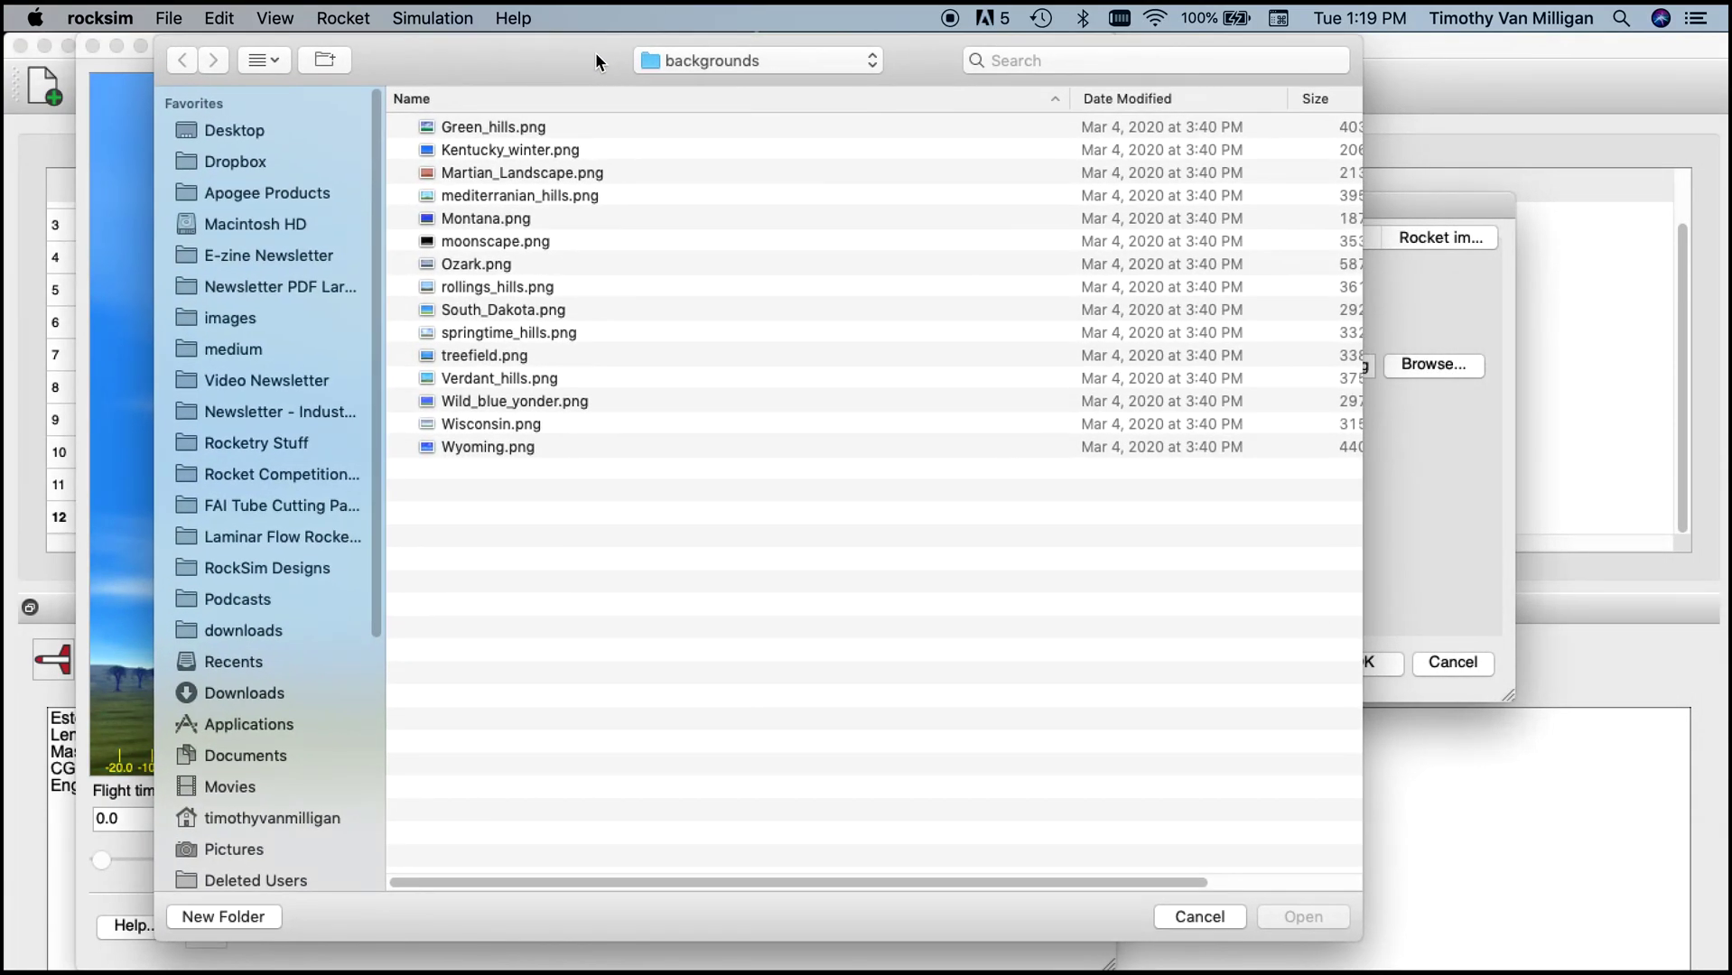
click(717, 59)
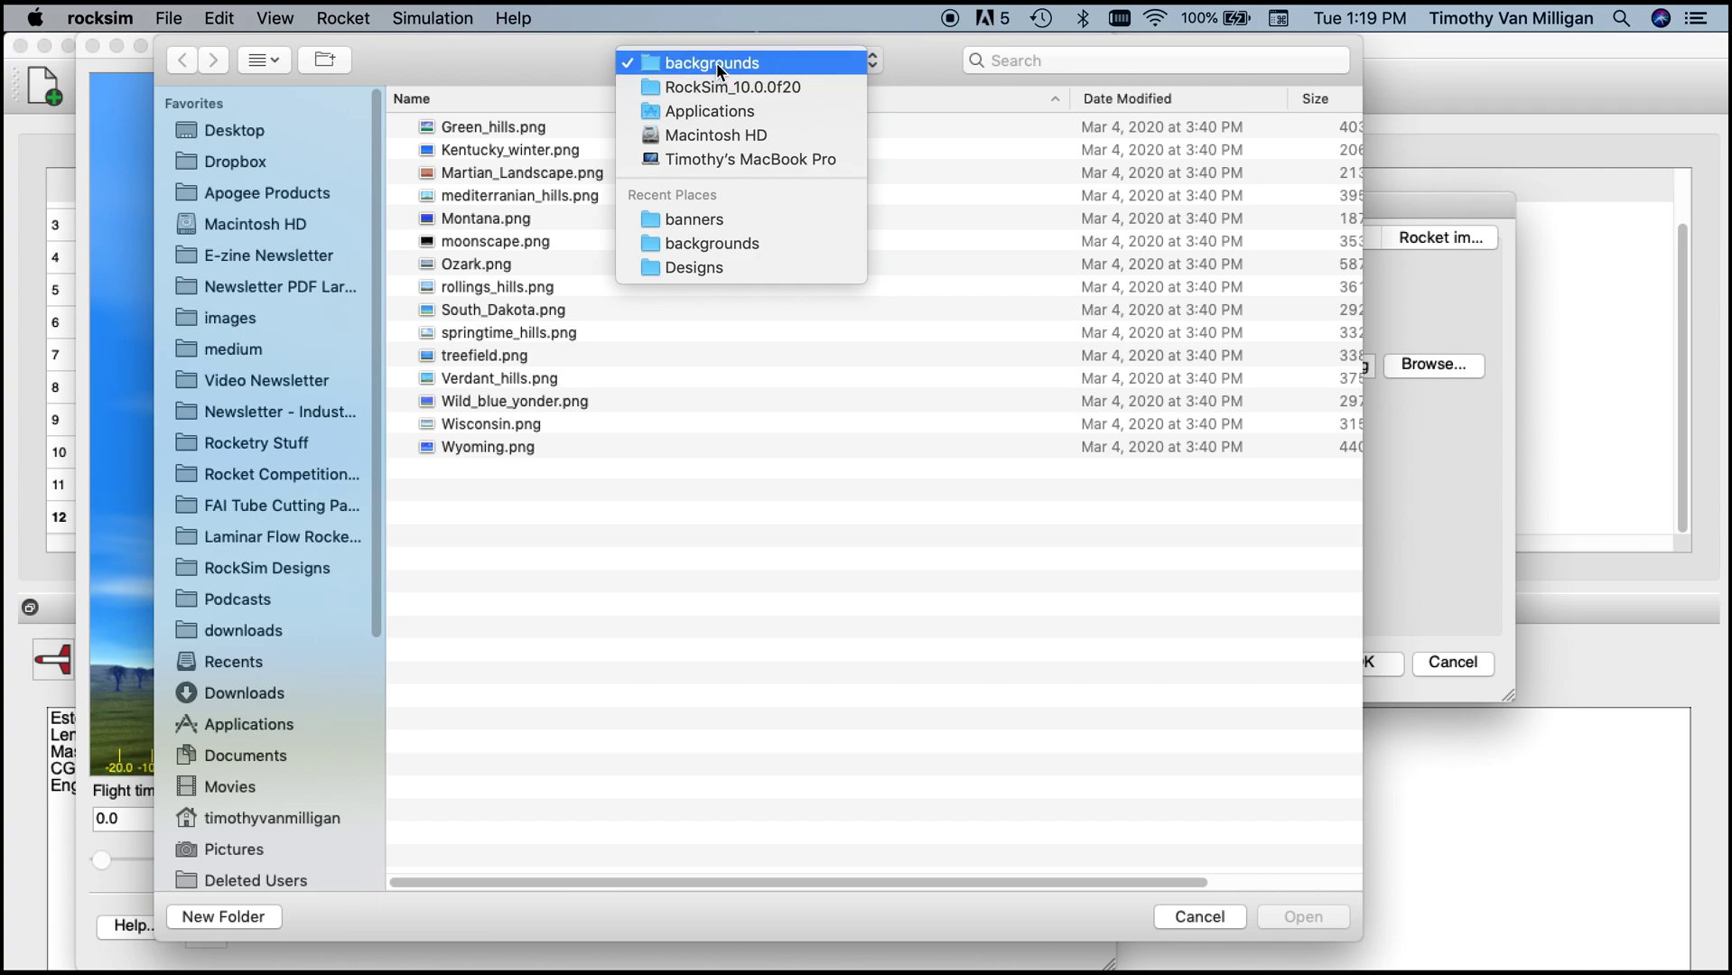
click(716, 62)
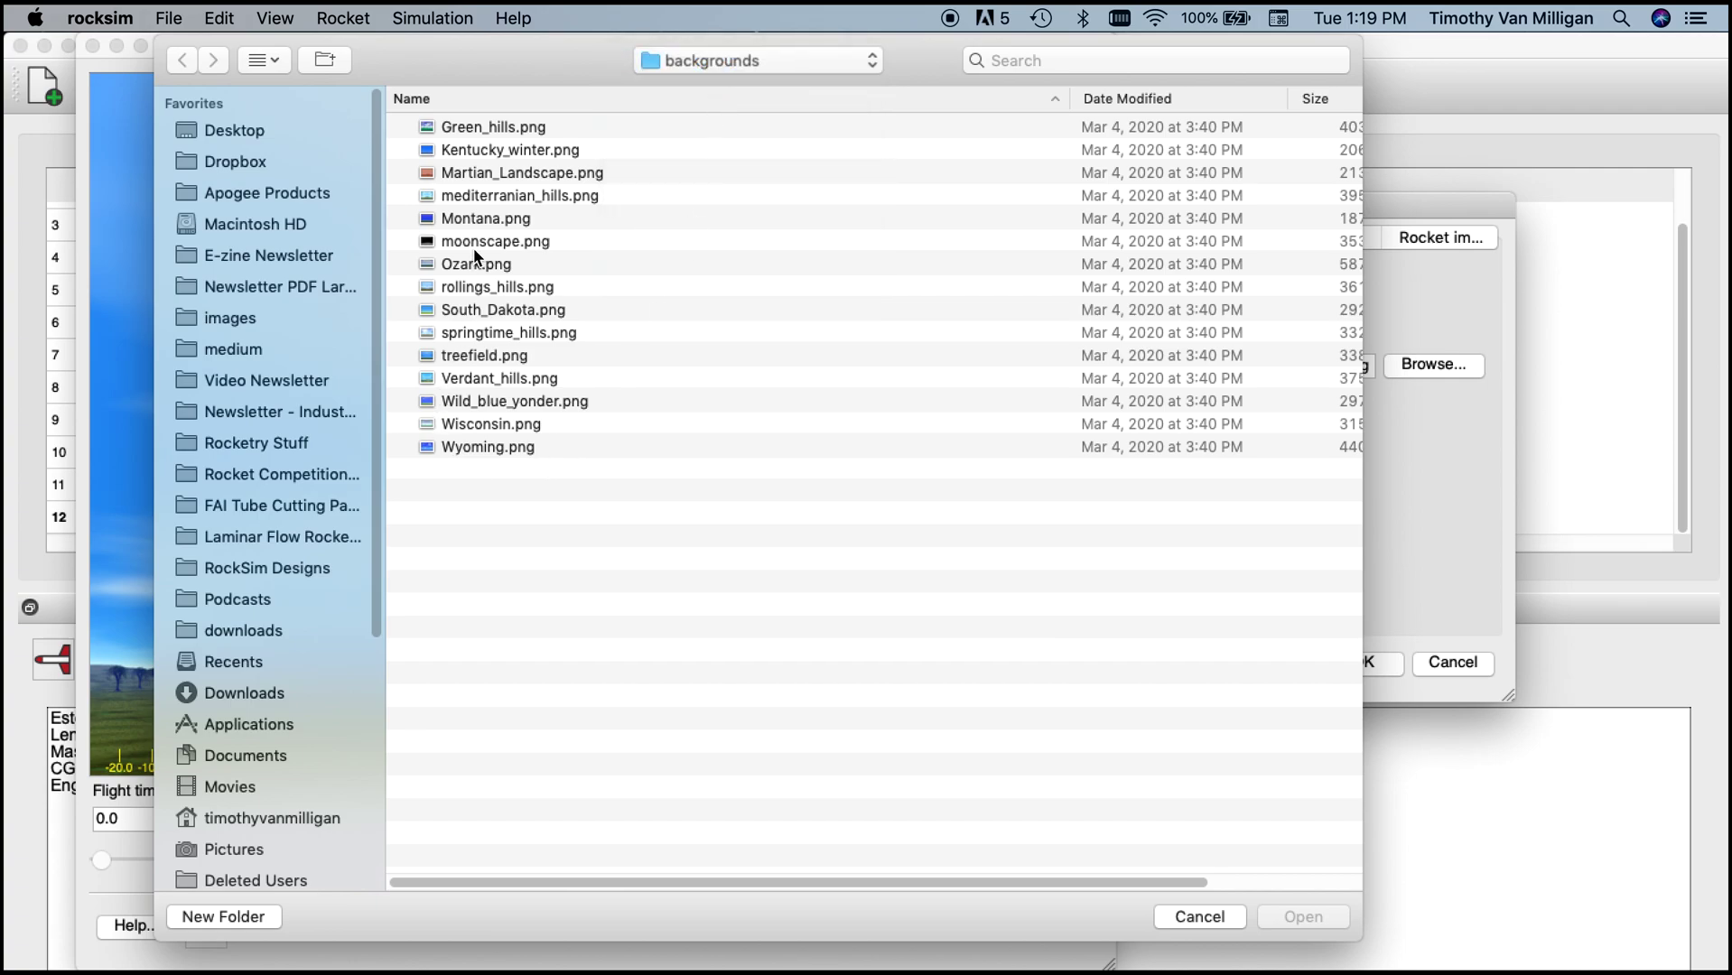
click(471, 130)
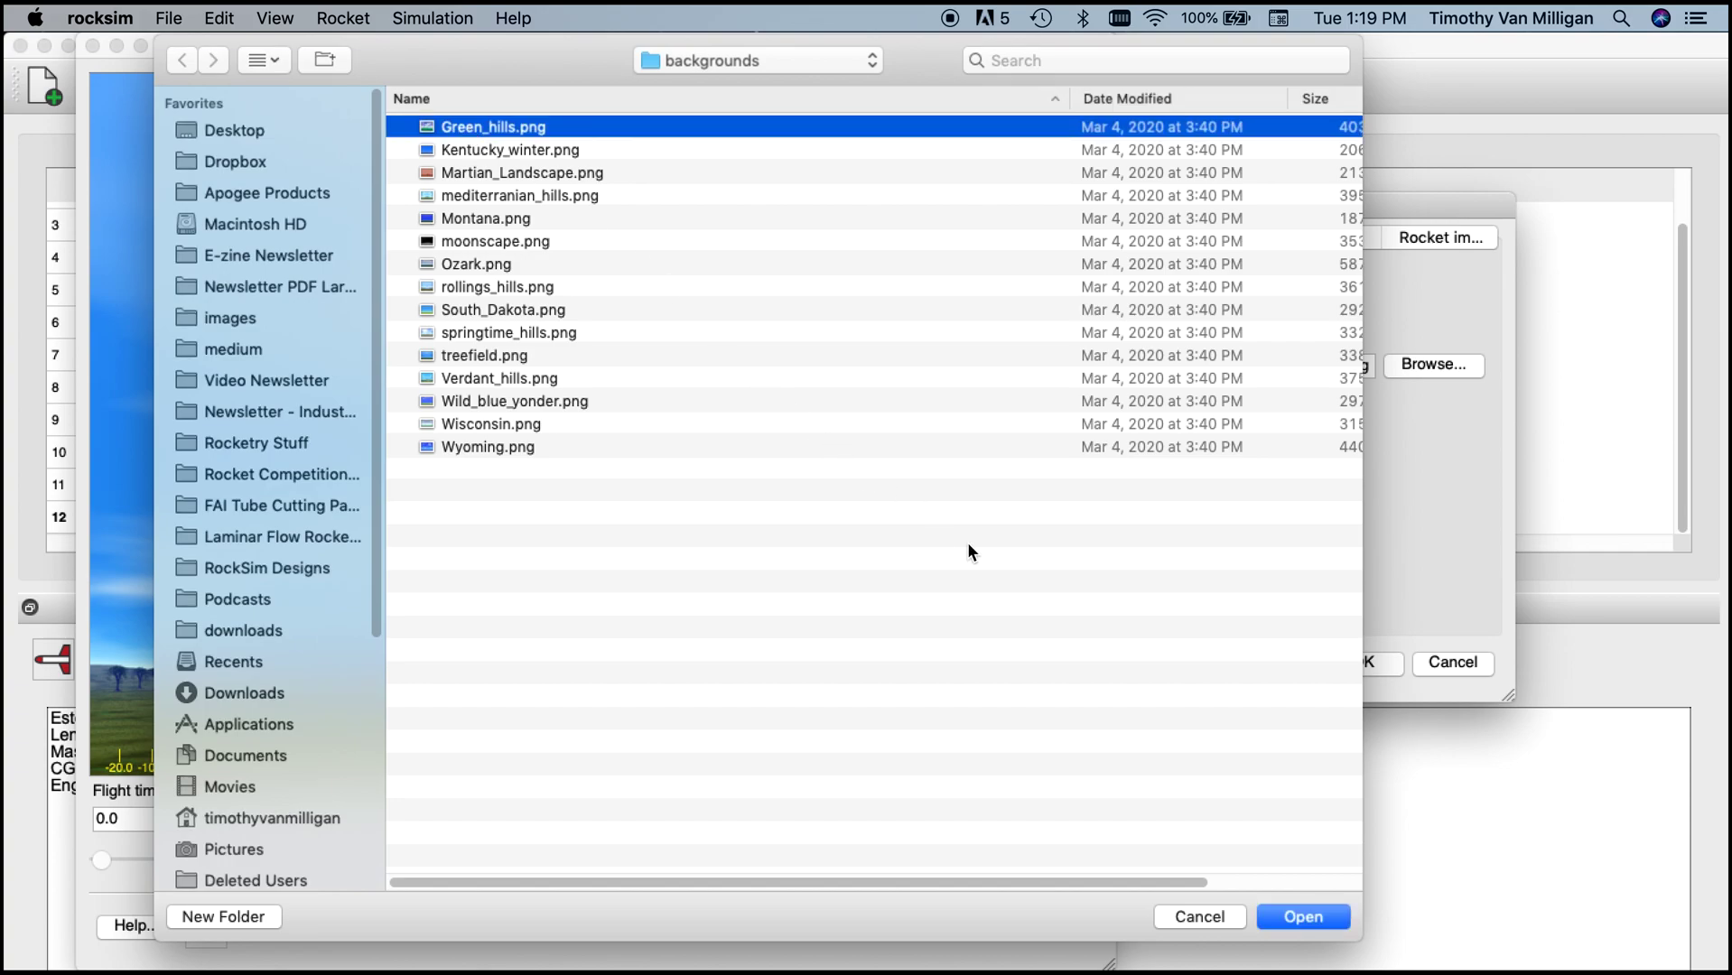
click(1302, 917)
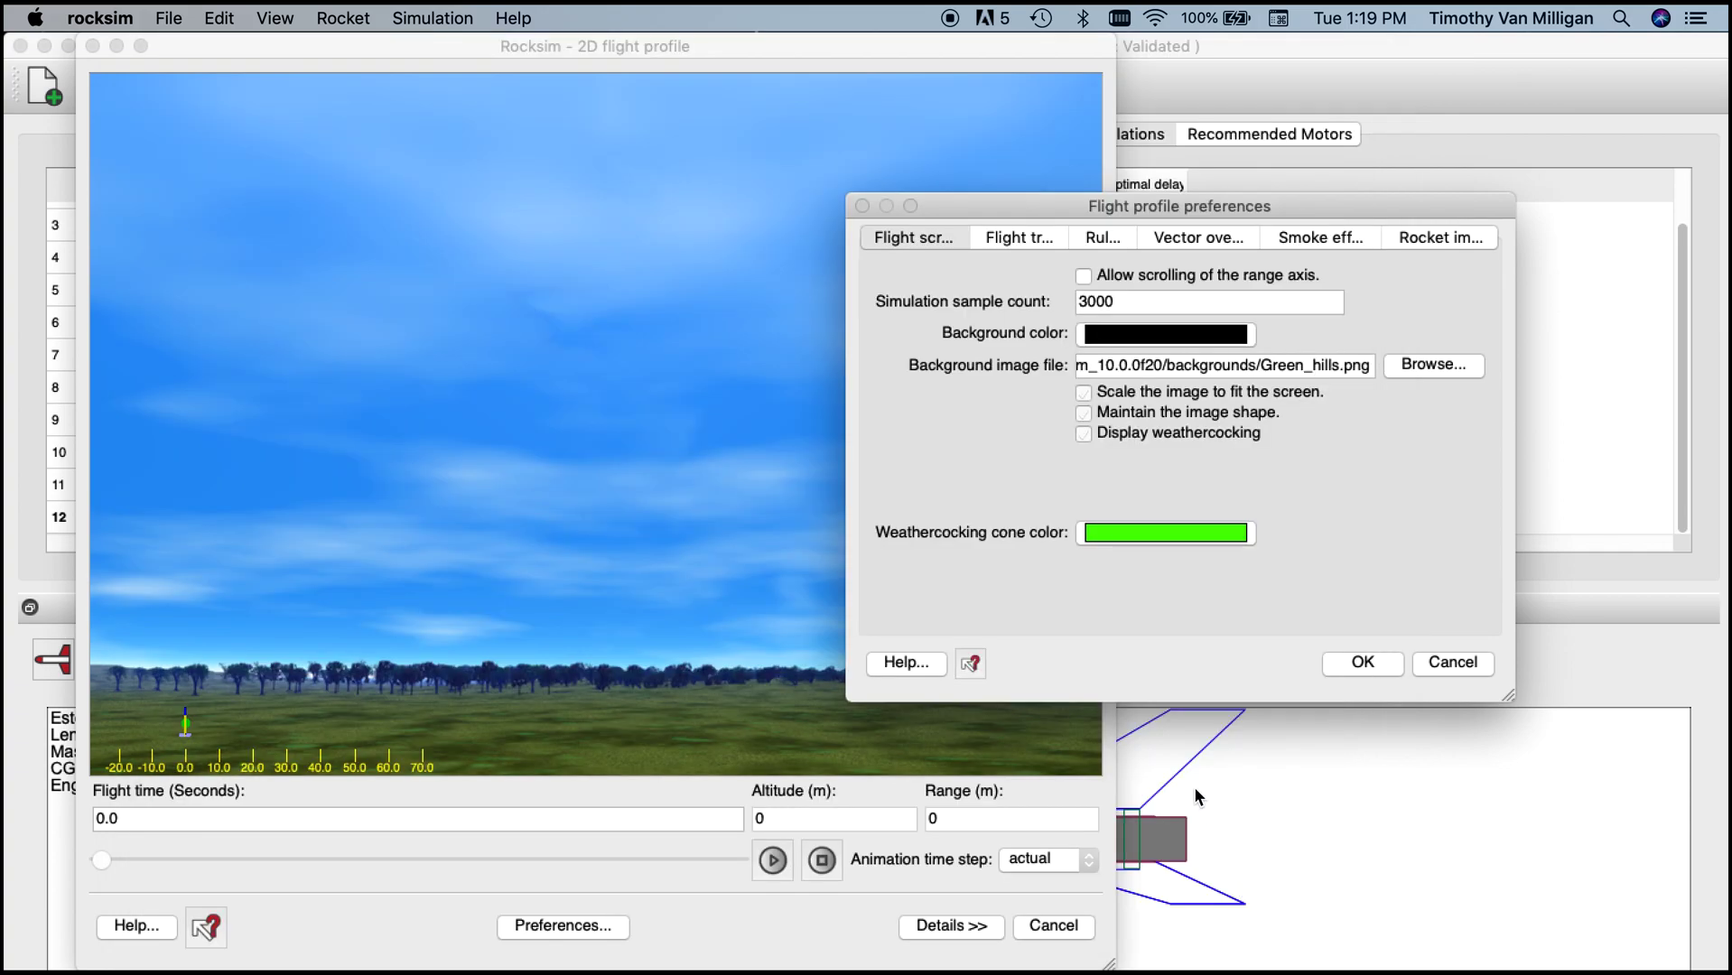
click(1382, 662)
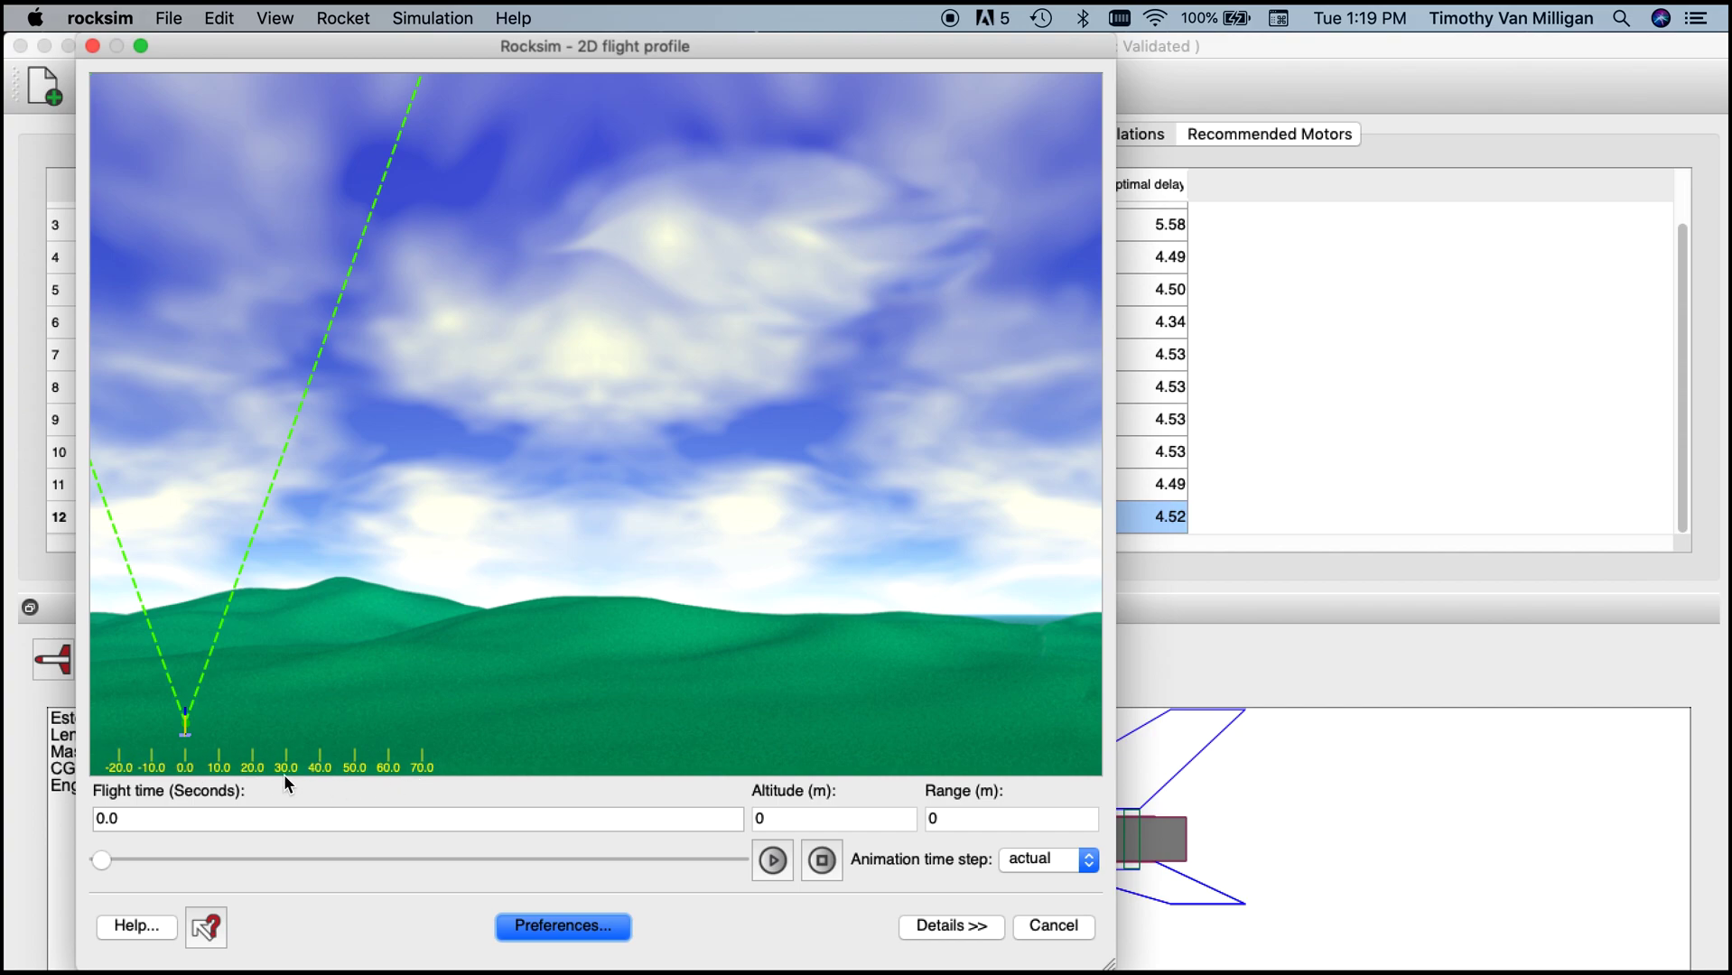
Step: Reopen preferences and set the weathercocking cone colour to orange-red (255, 85, 0)
click(562, 926)
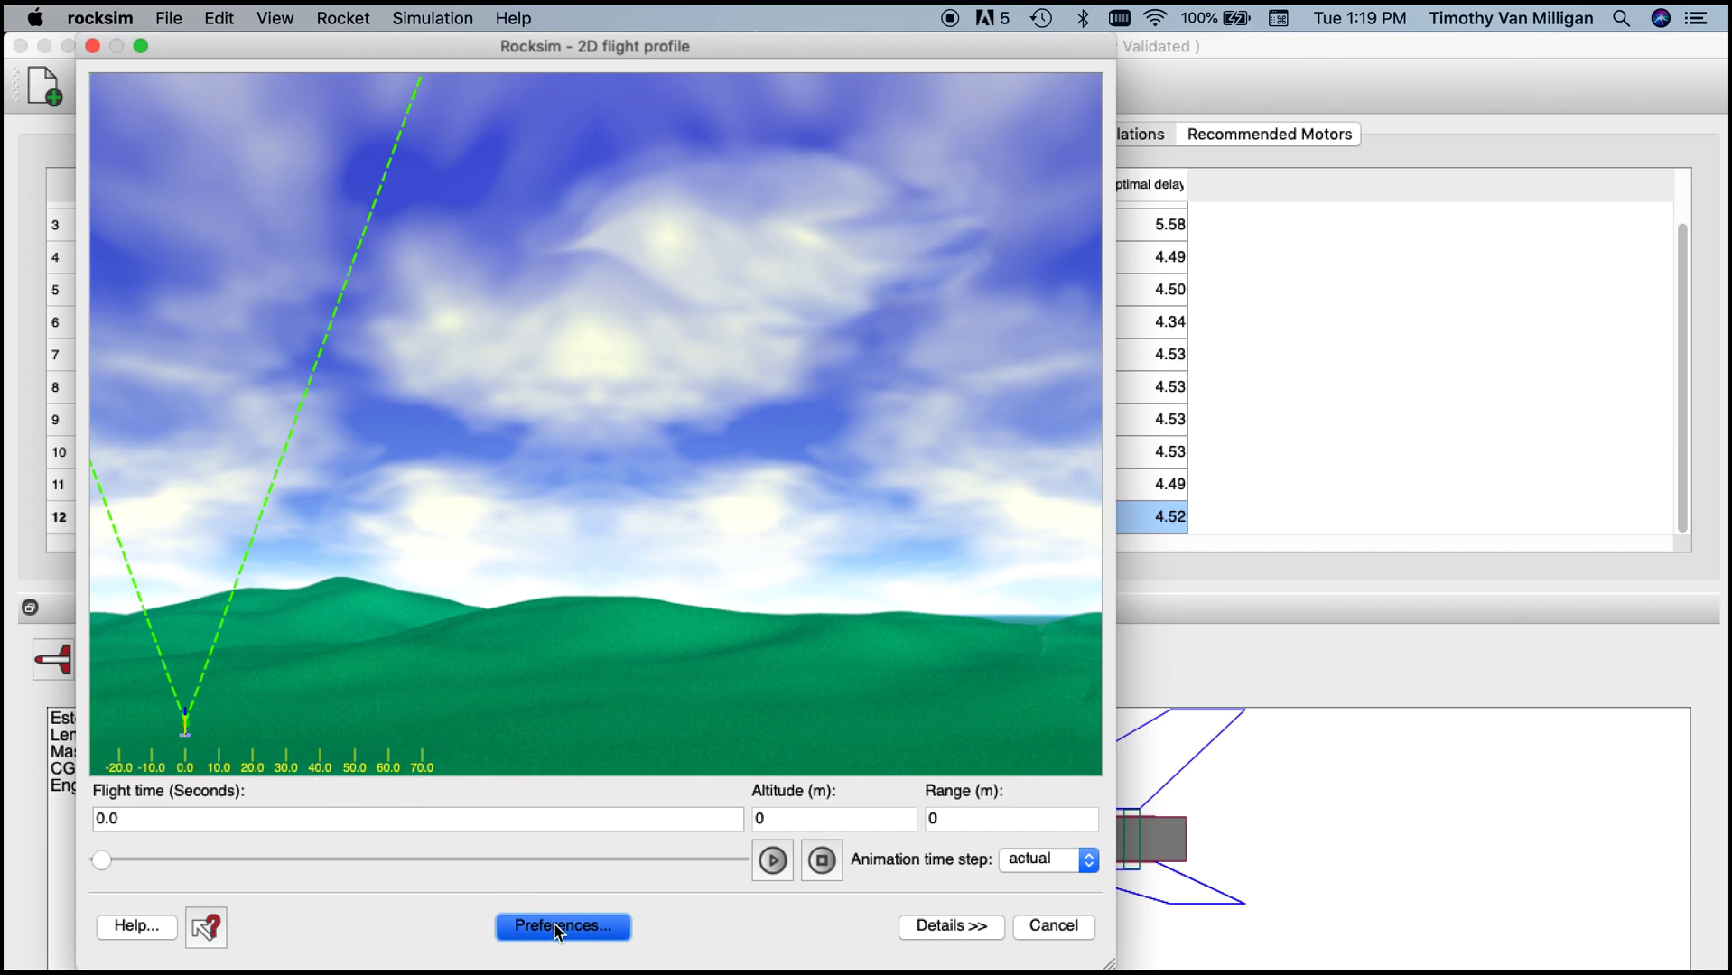
drag(595, 239, 649, 188)
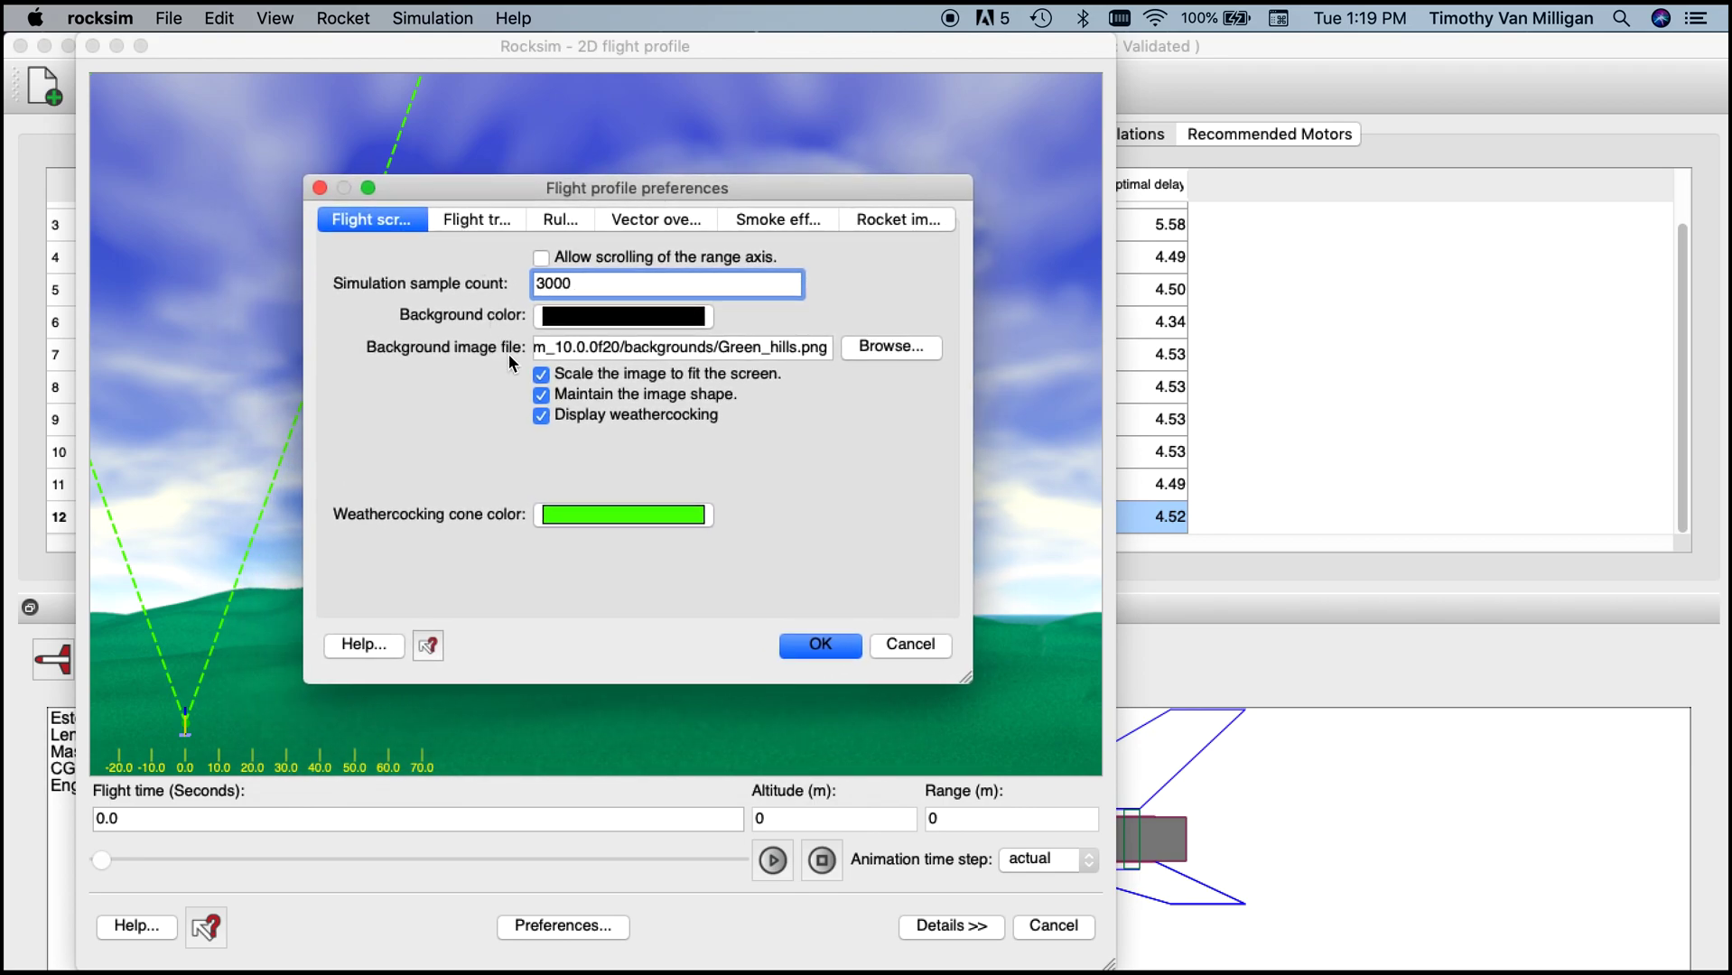
click(596, 519)
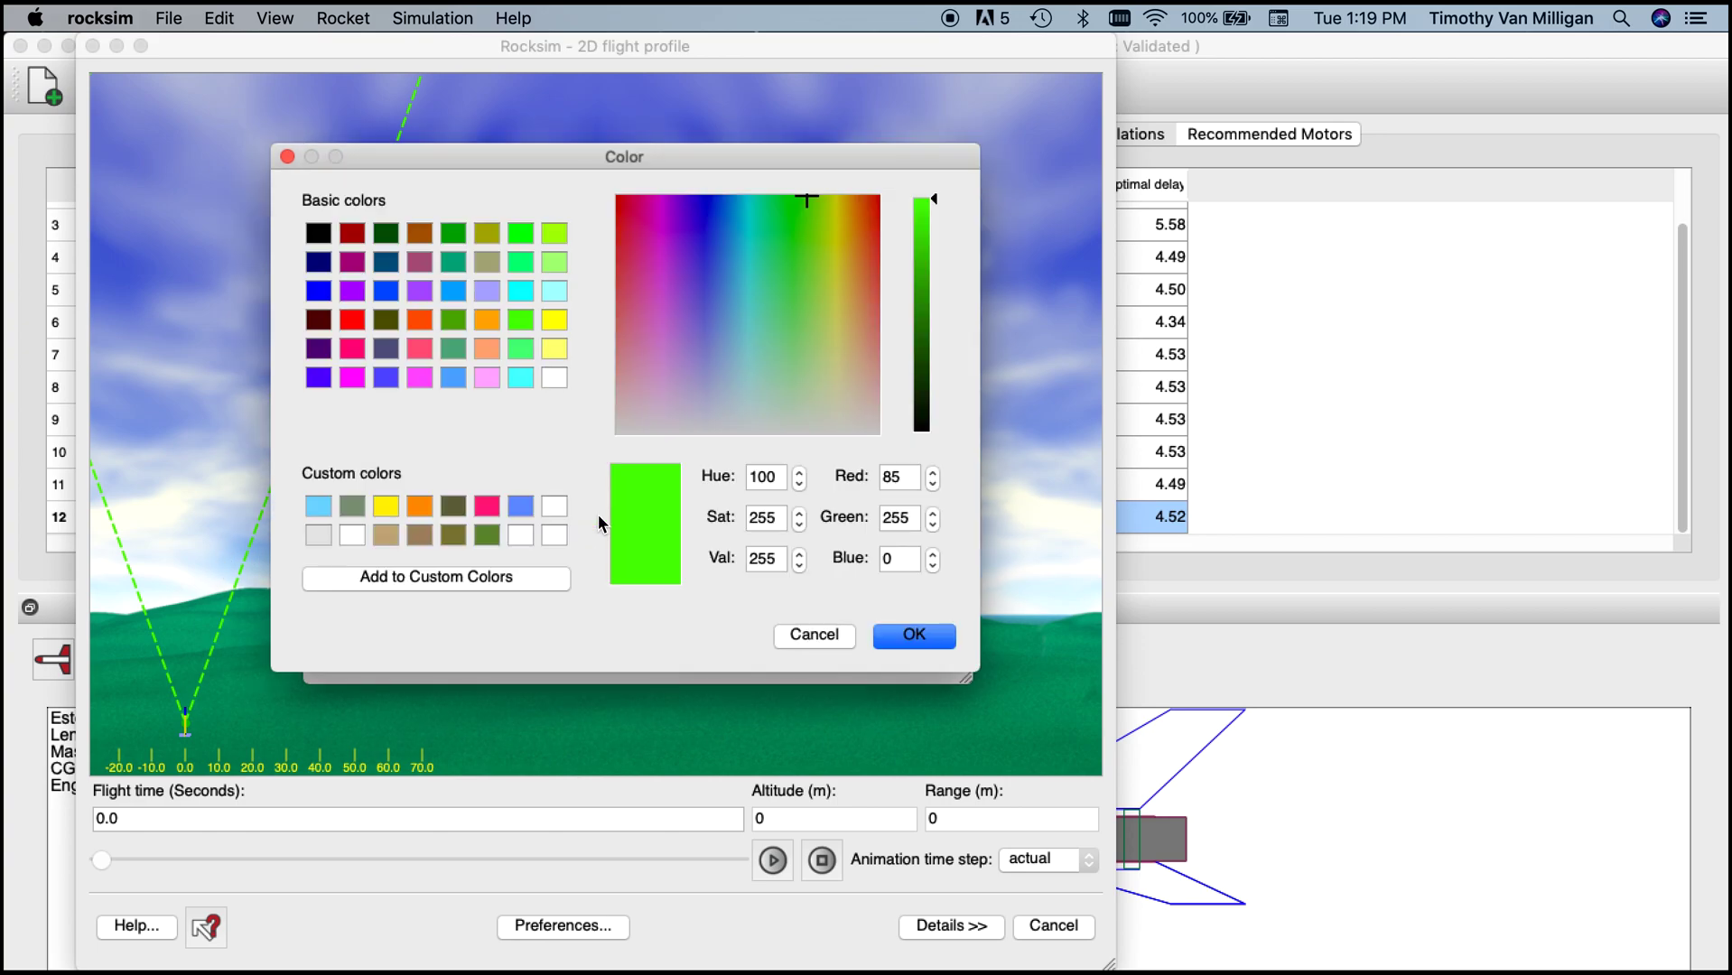
click(417, 320)
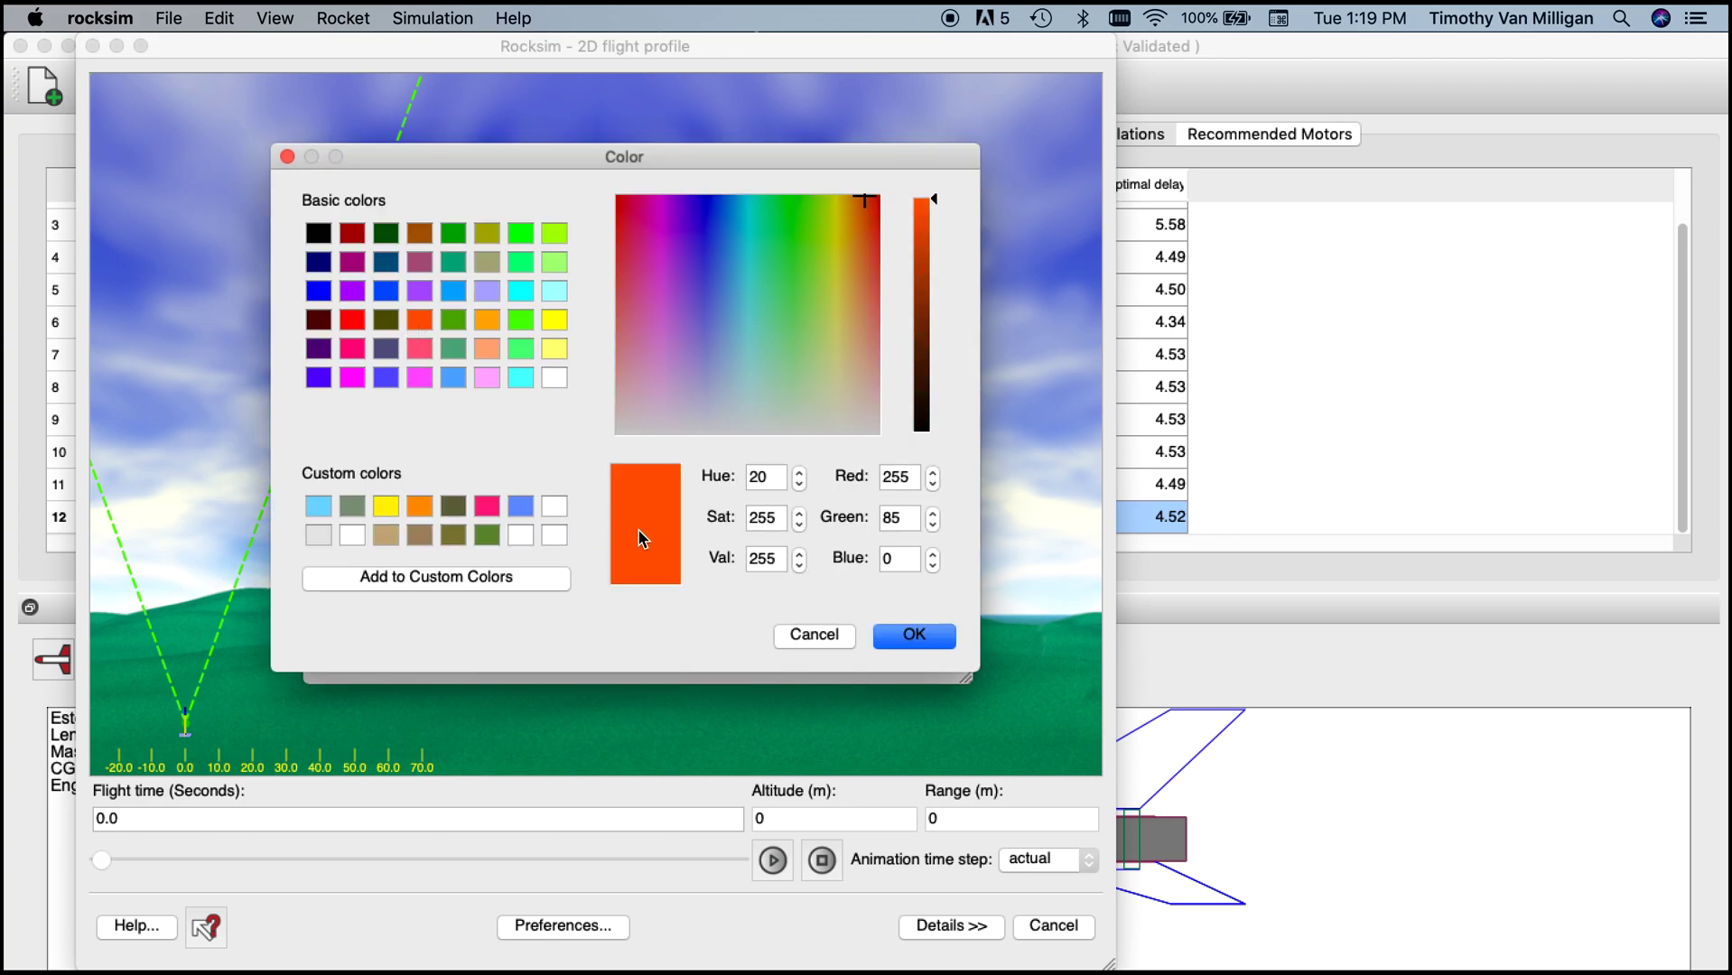
click(927, 641)
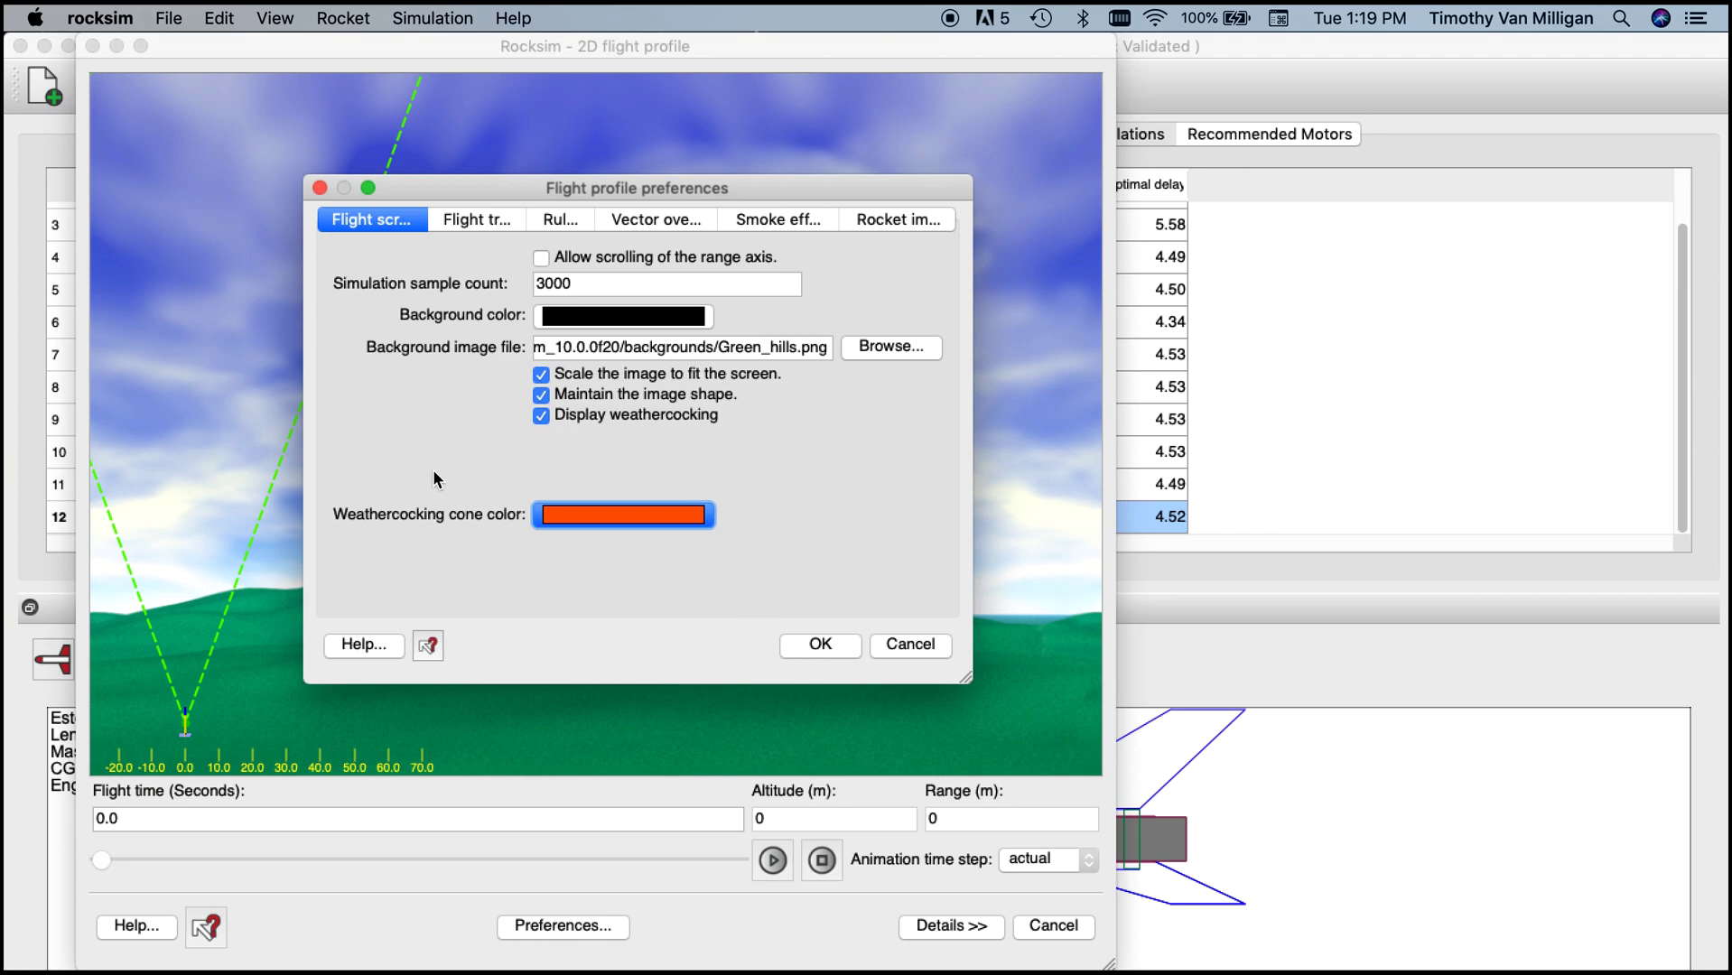
click(489, 218)
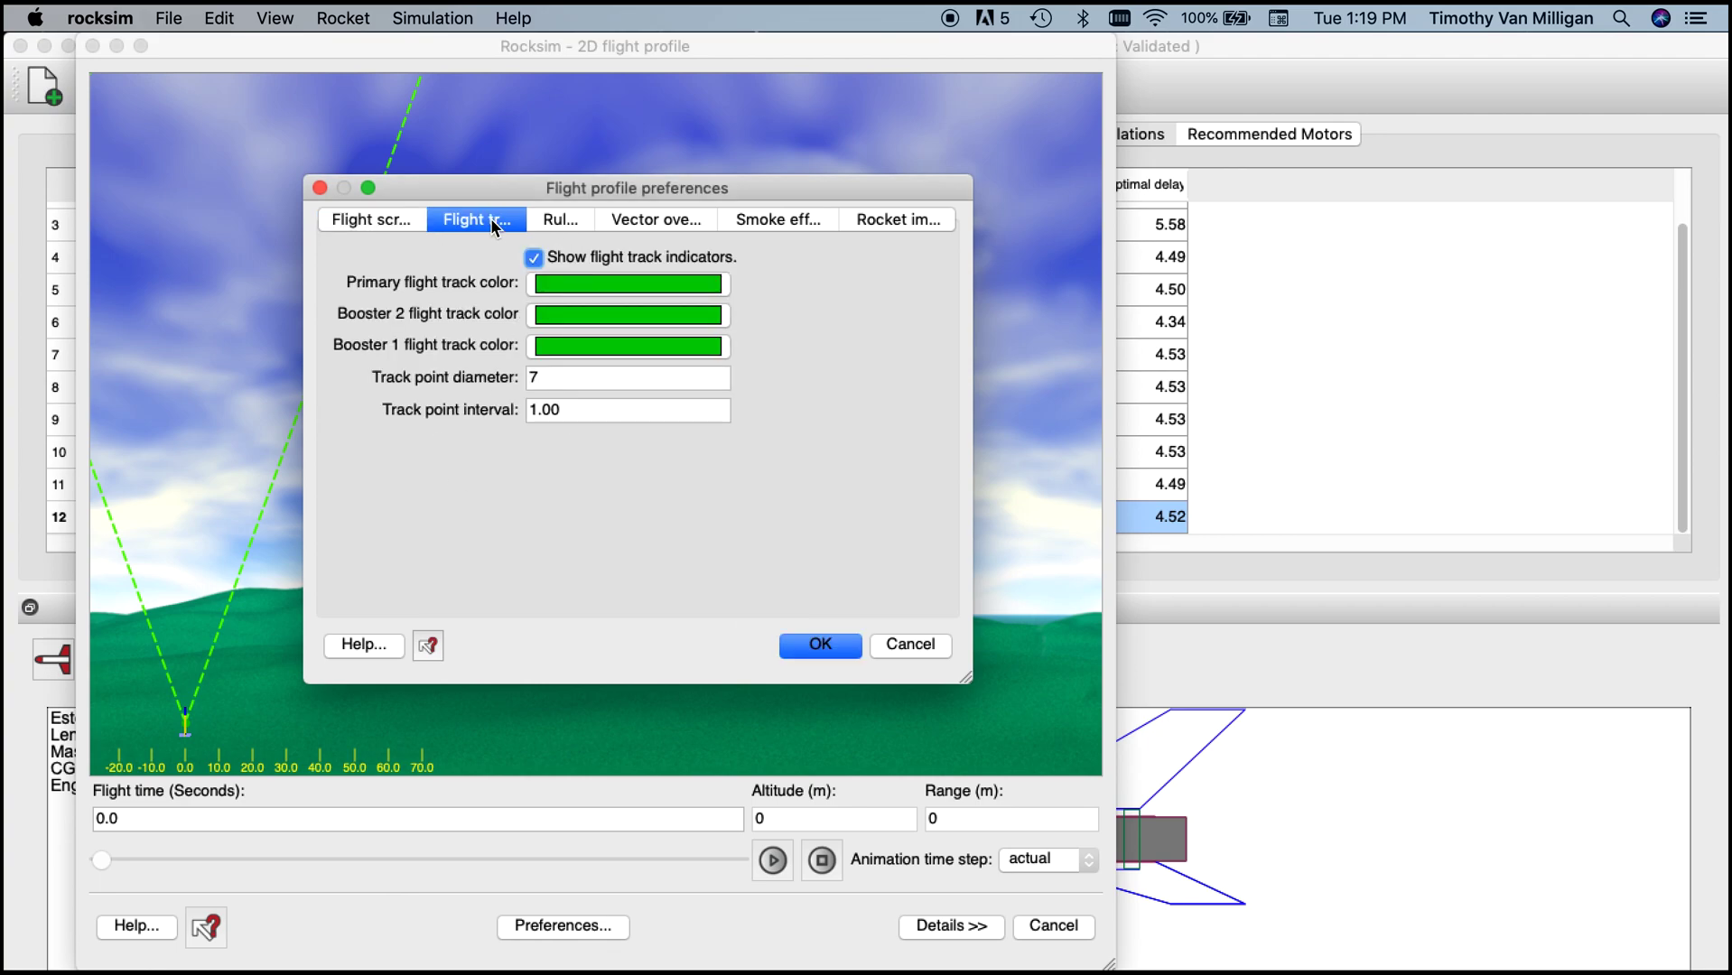
Step: Widen the preferences dialog and set the primary flight track colour to blue (0, 85, 255)
drag(503, 189, 669, 193)
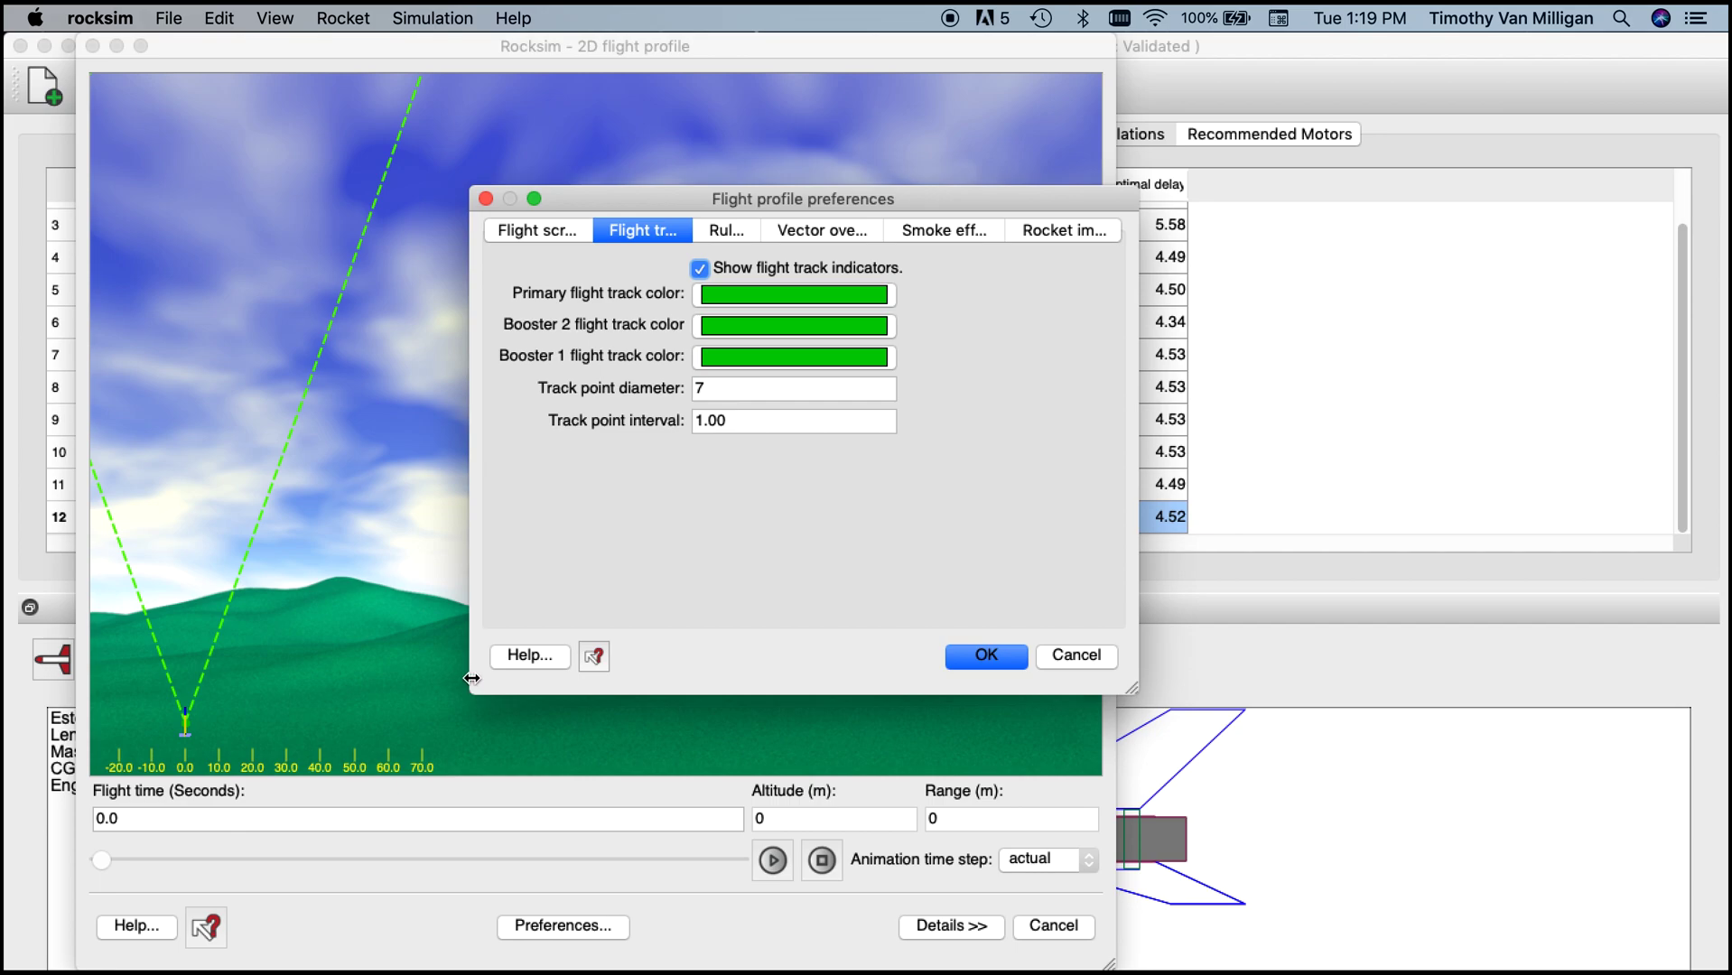
drag(471, 676, 342, 676)
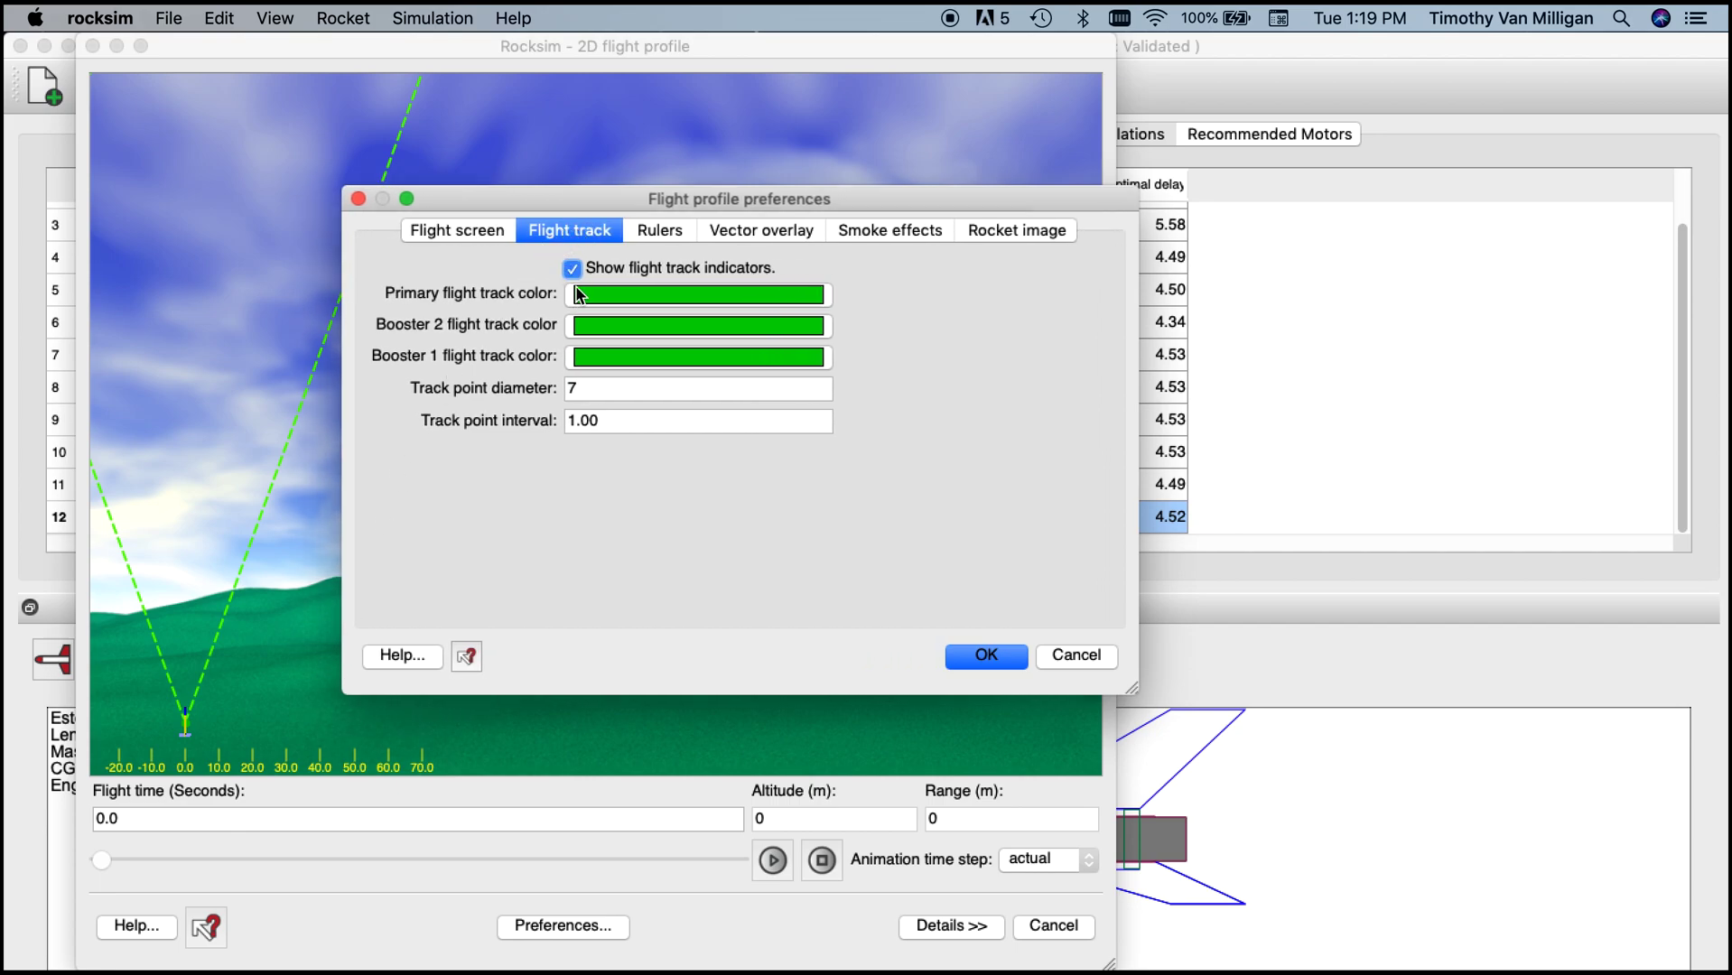
click(630, 295)
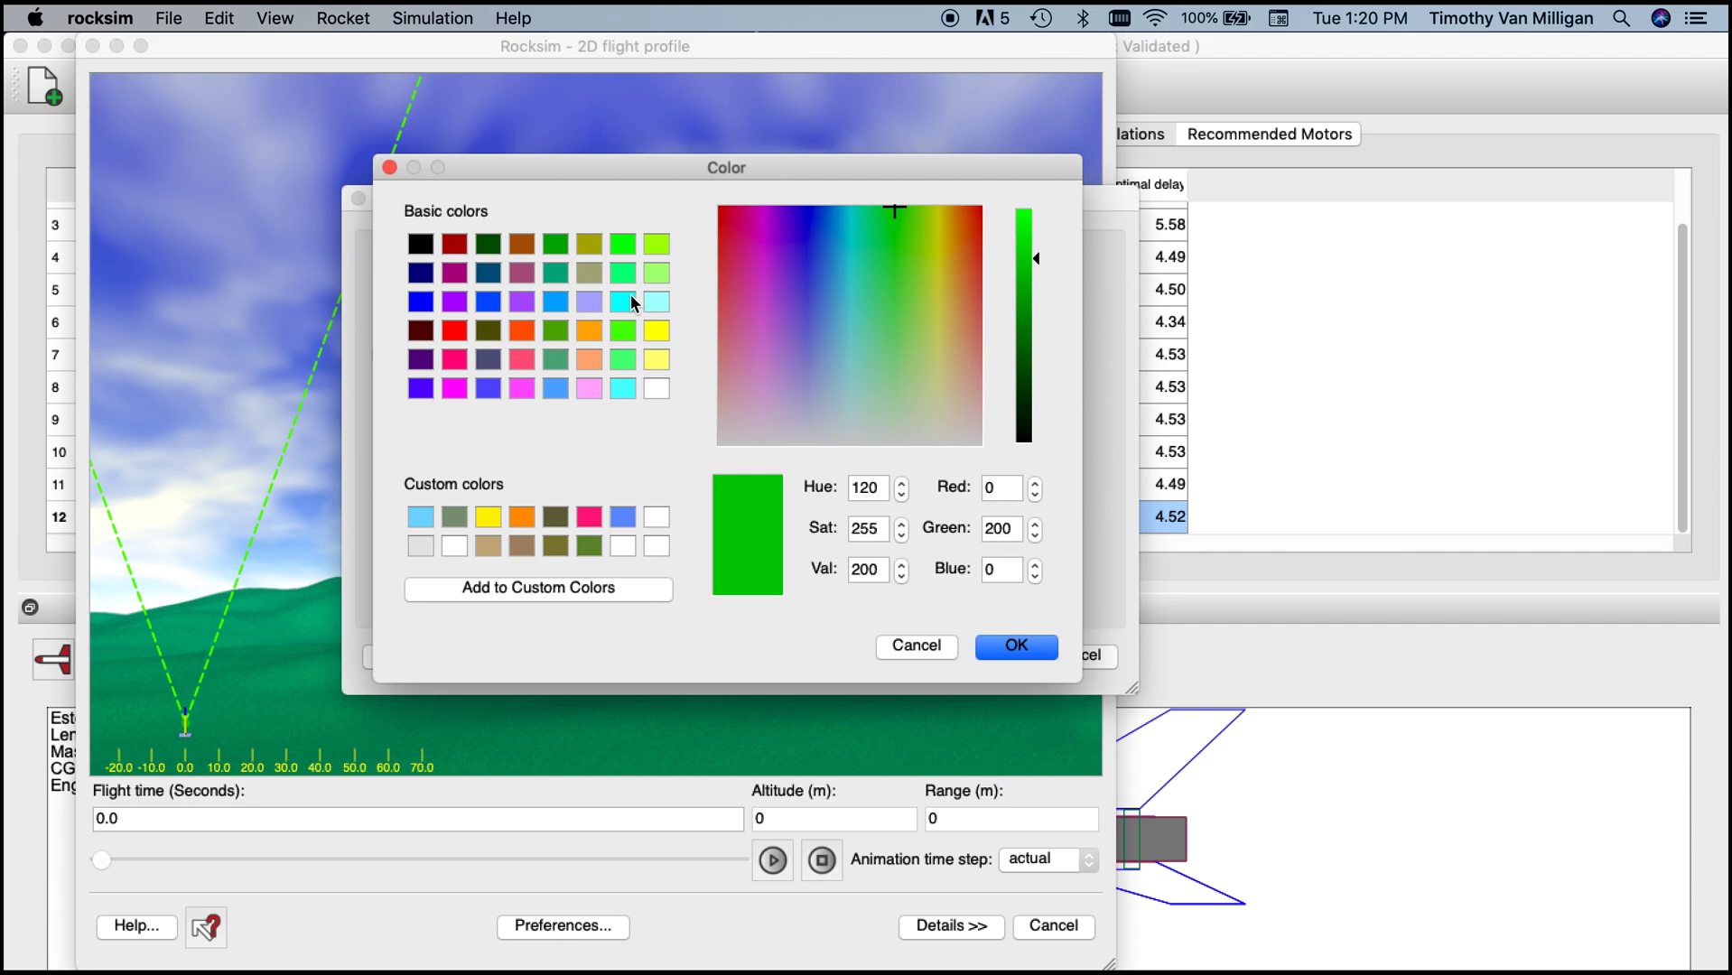
click(486, 303)
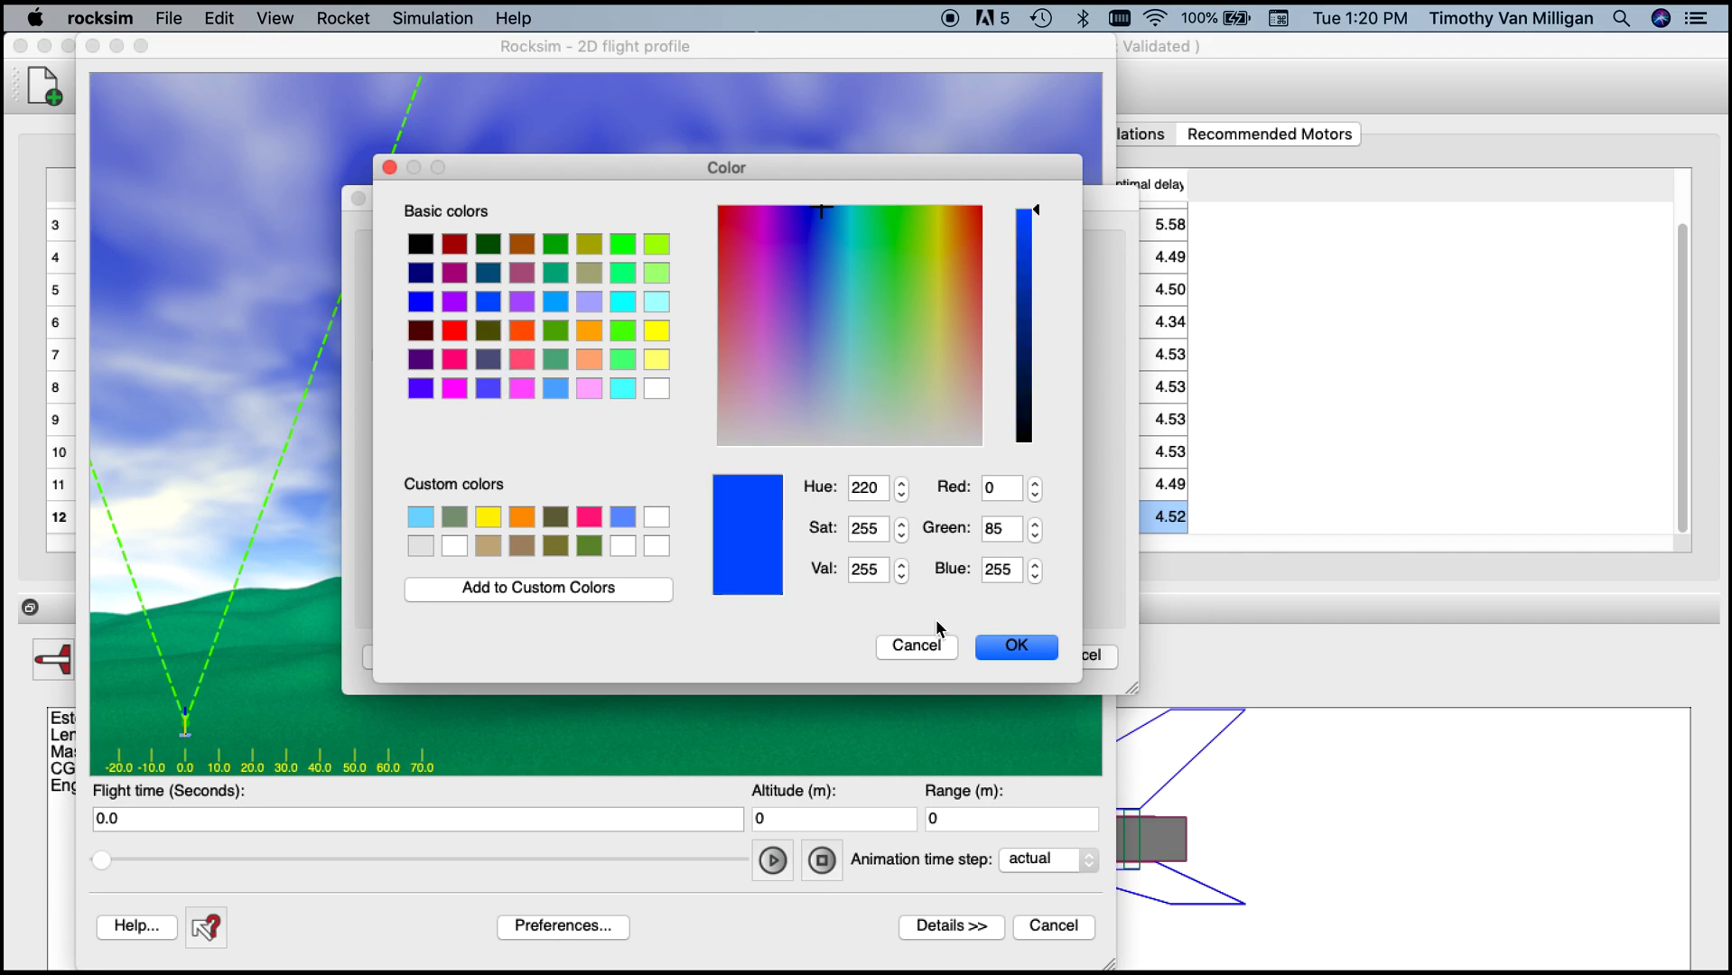
click(1006, 645)
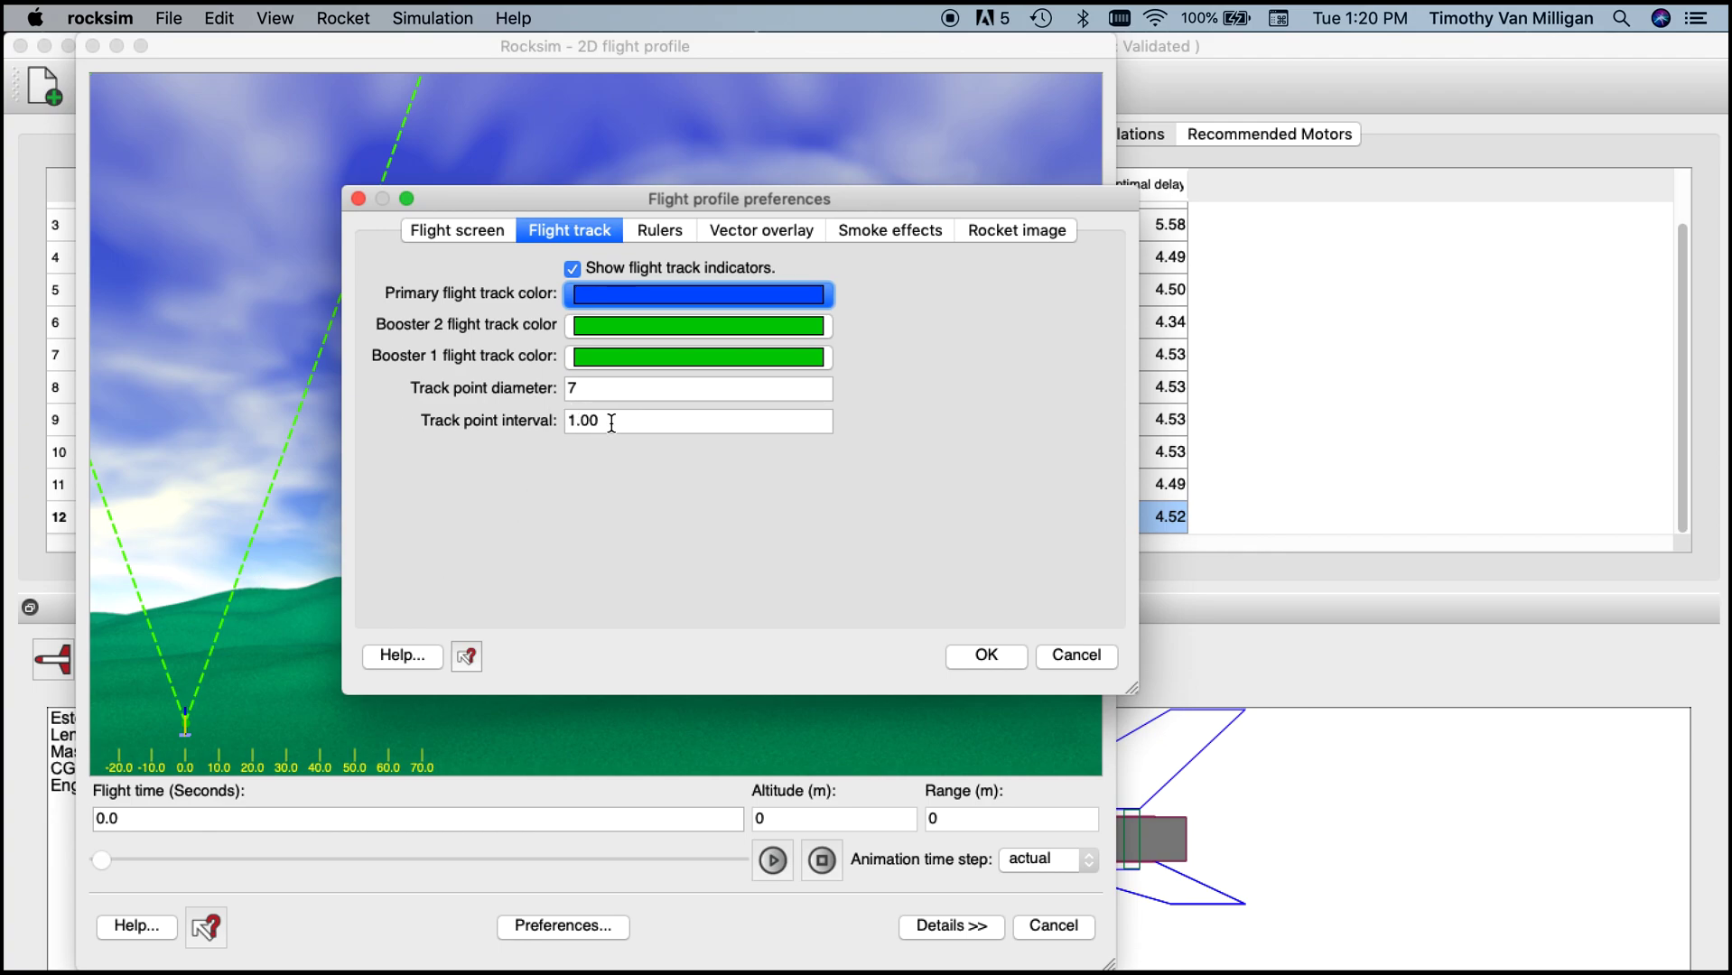
click(650, 231)
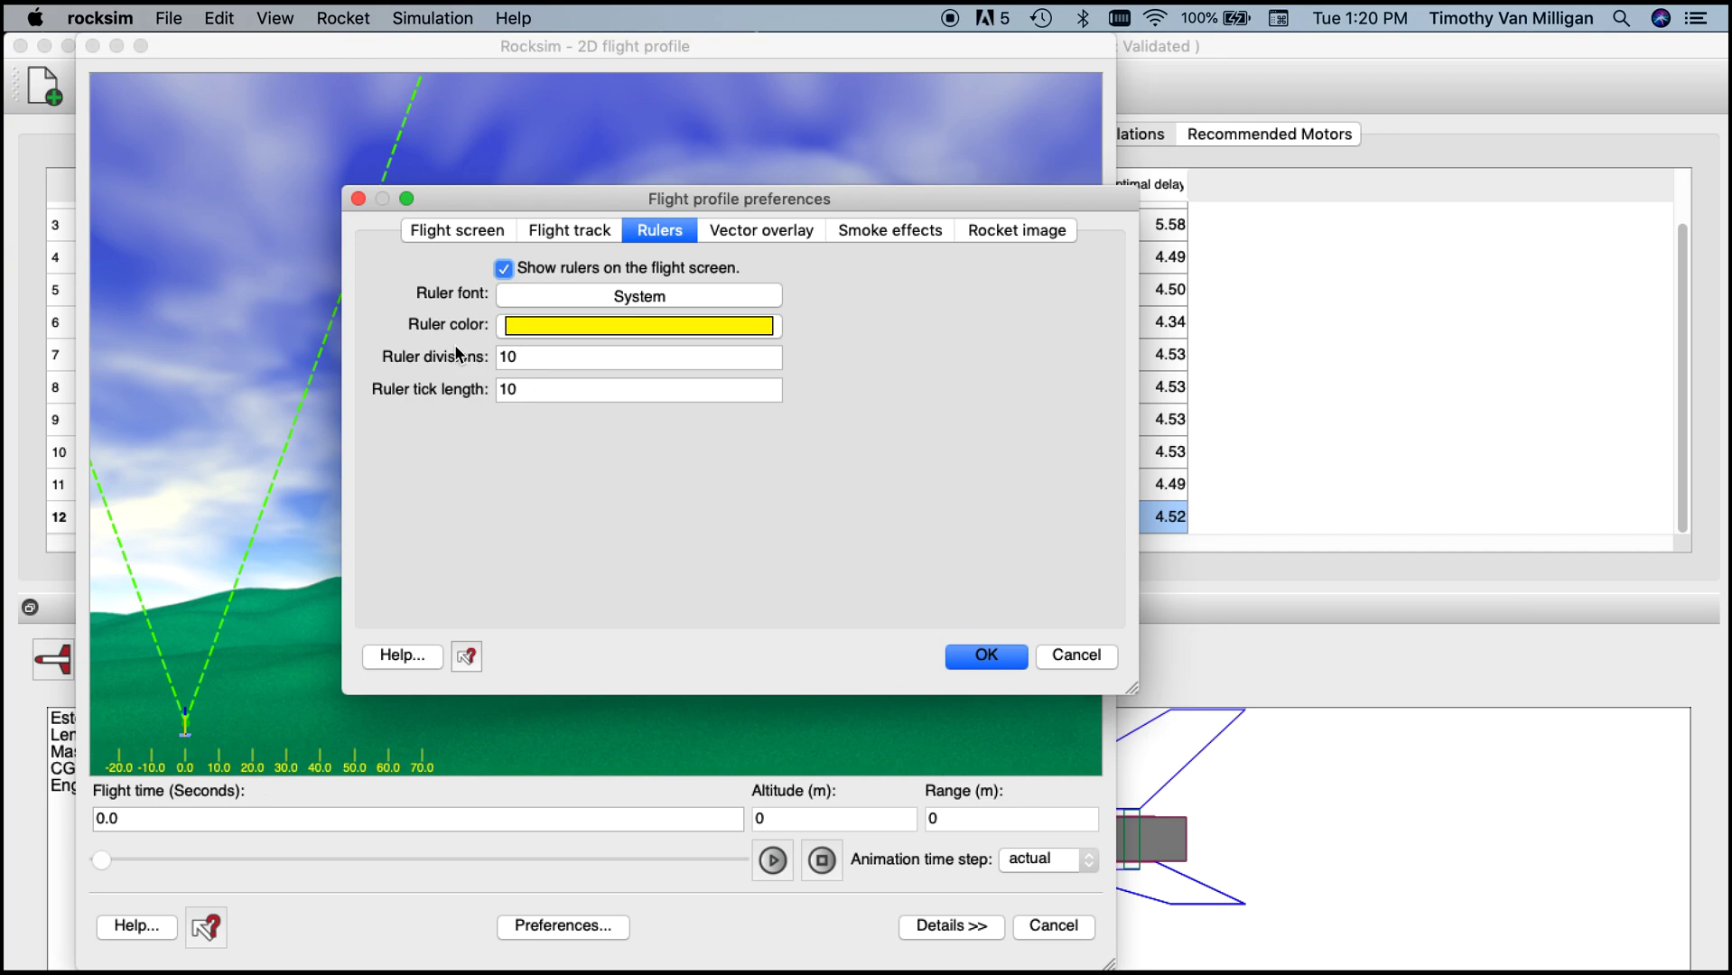
Step: Change the ruler font from System to Arial Bold, size 12
click(641, 298)
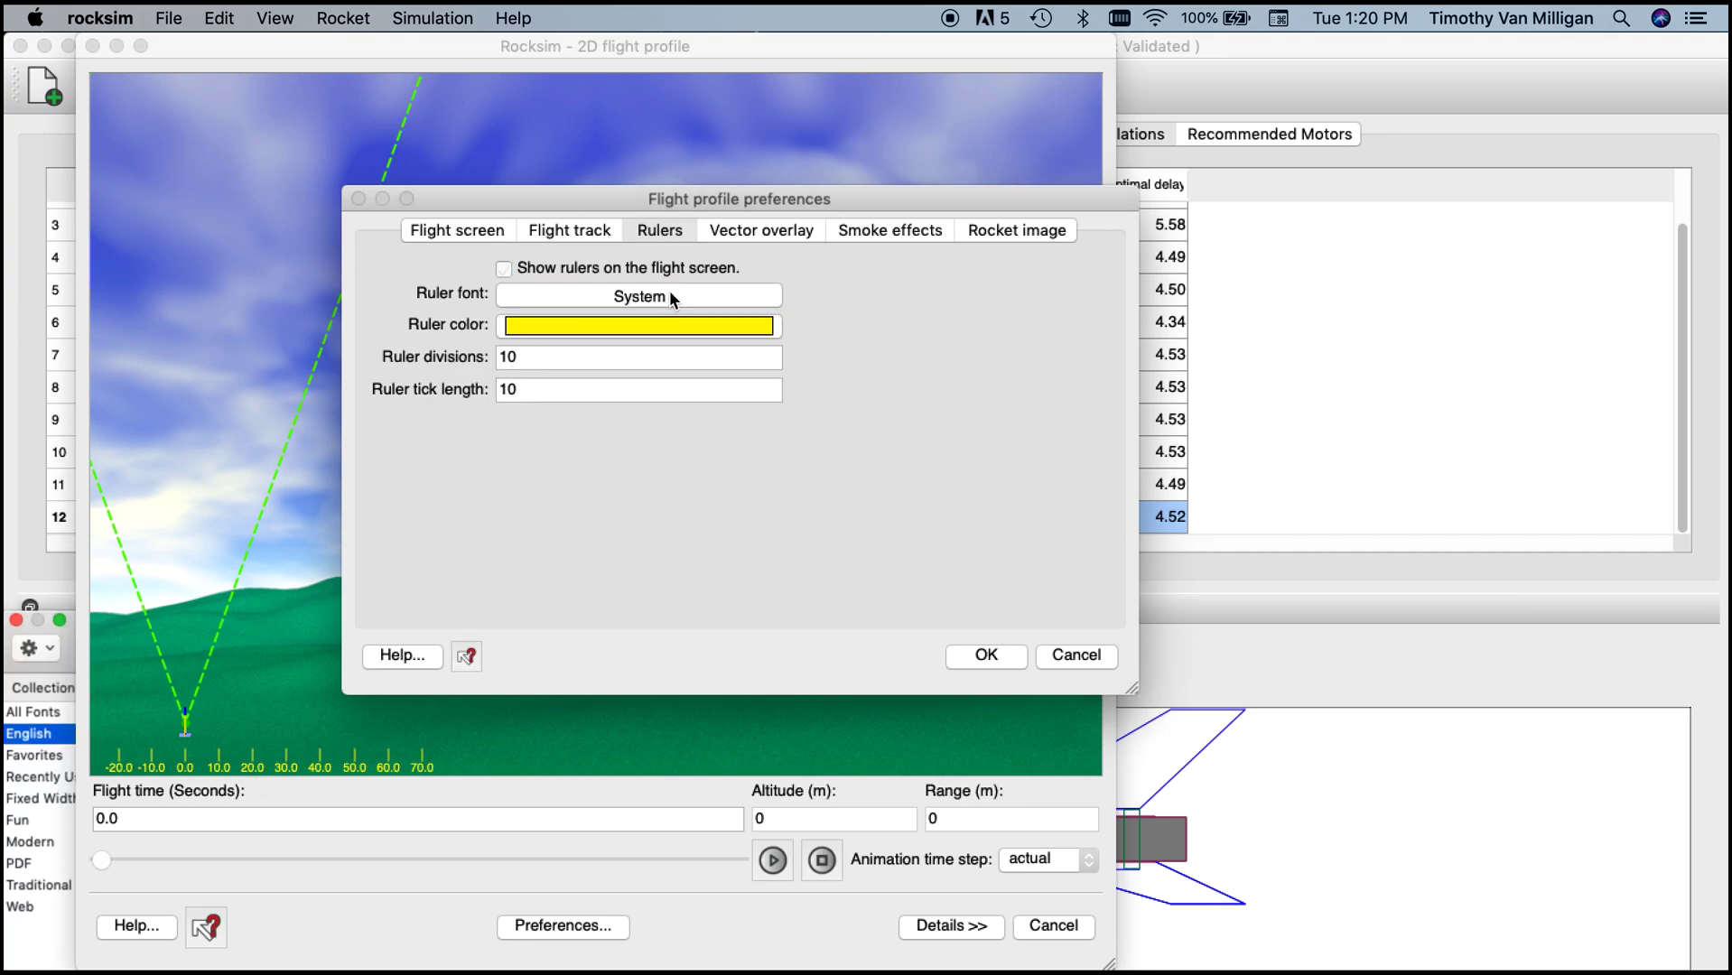
drag(726, 186, 626, 151)
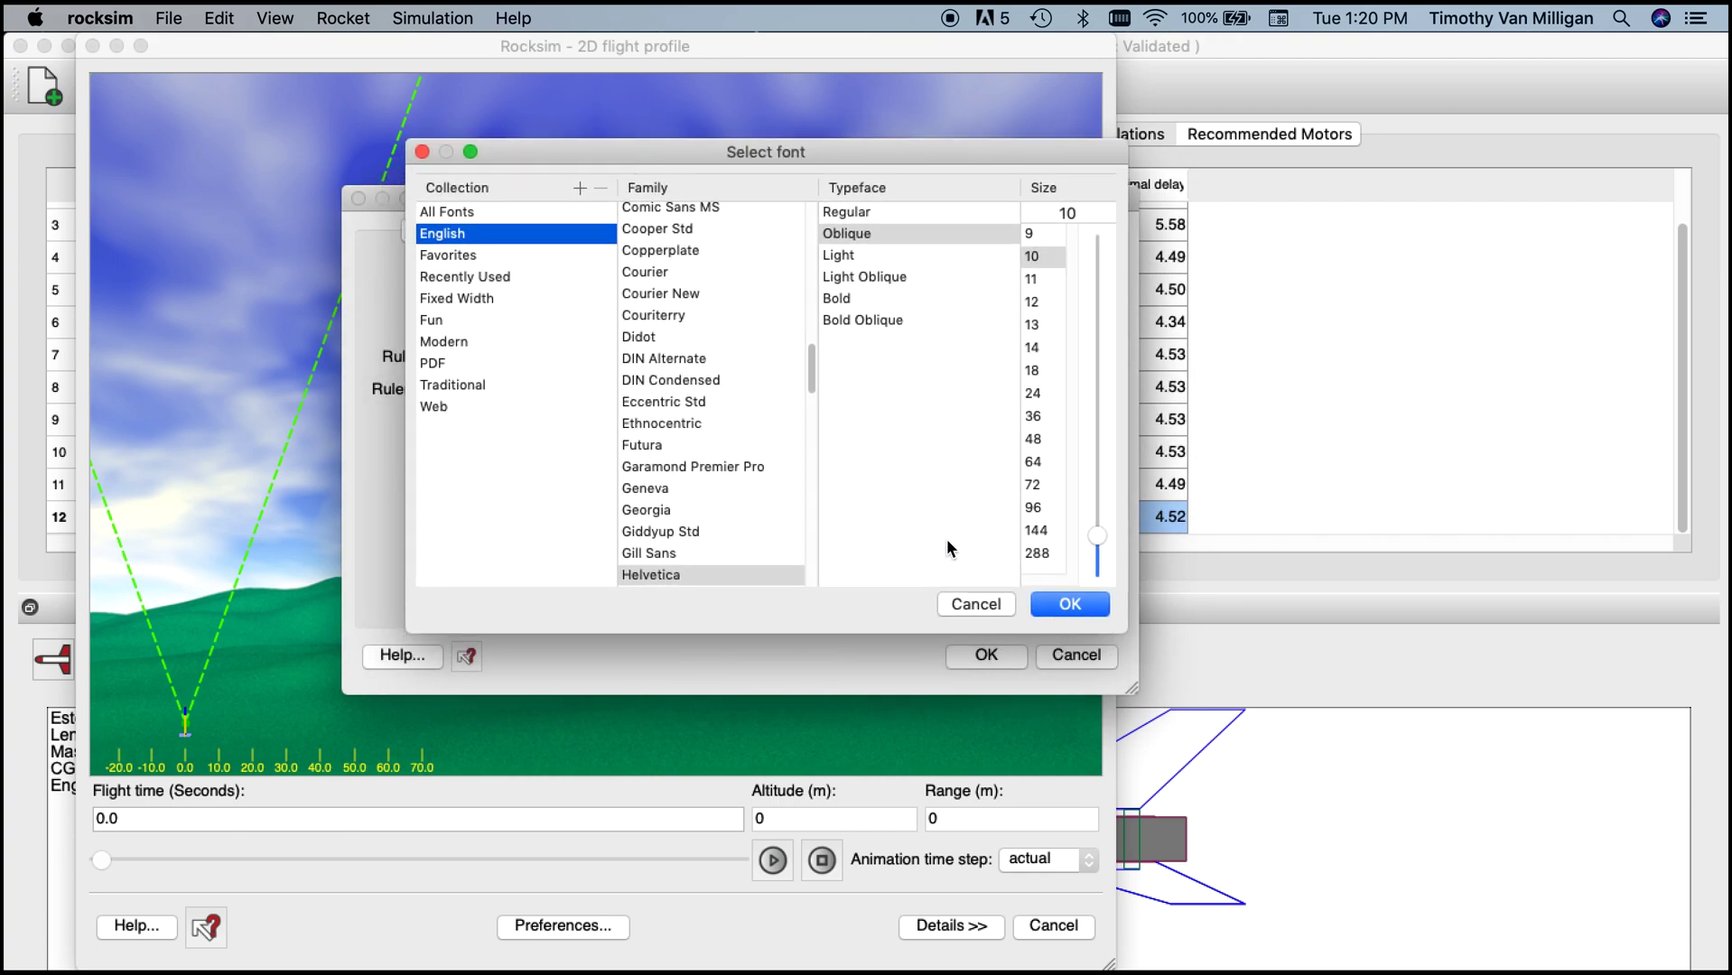
drag(803, 370, 804, 262)
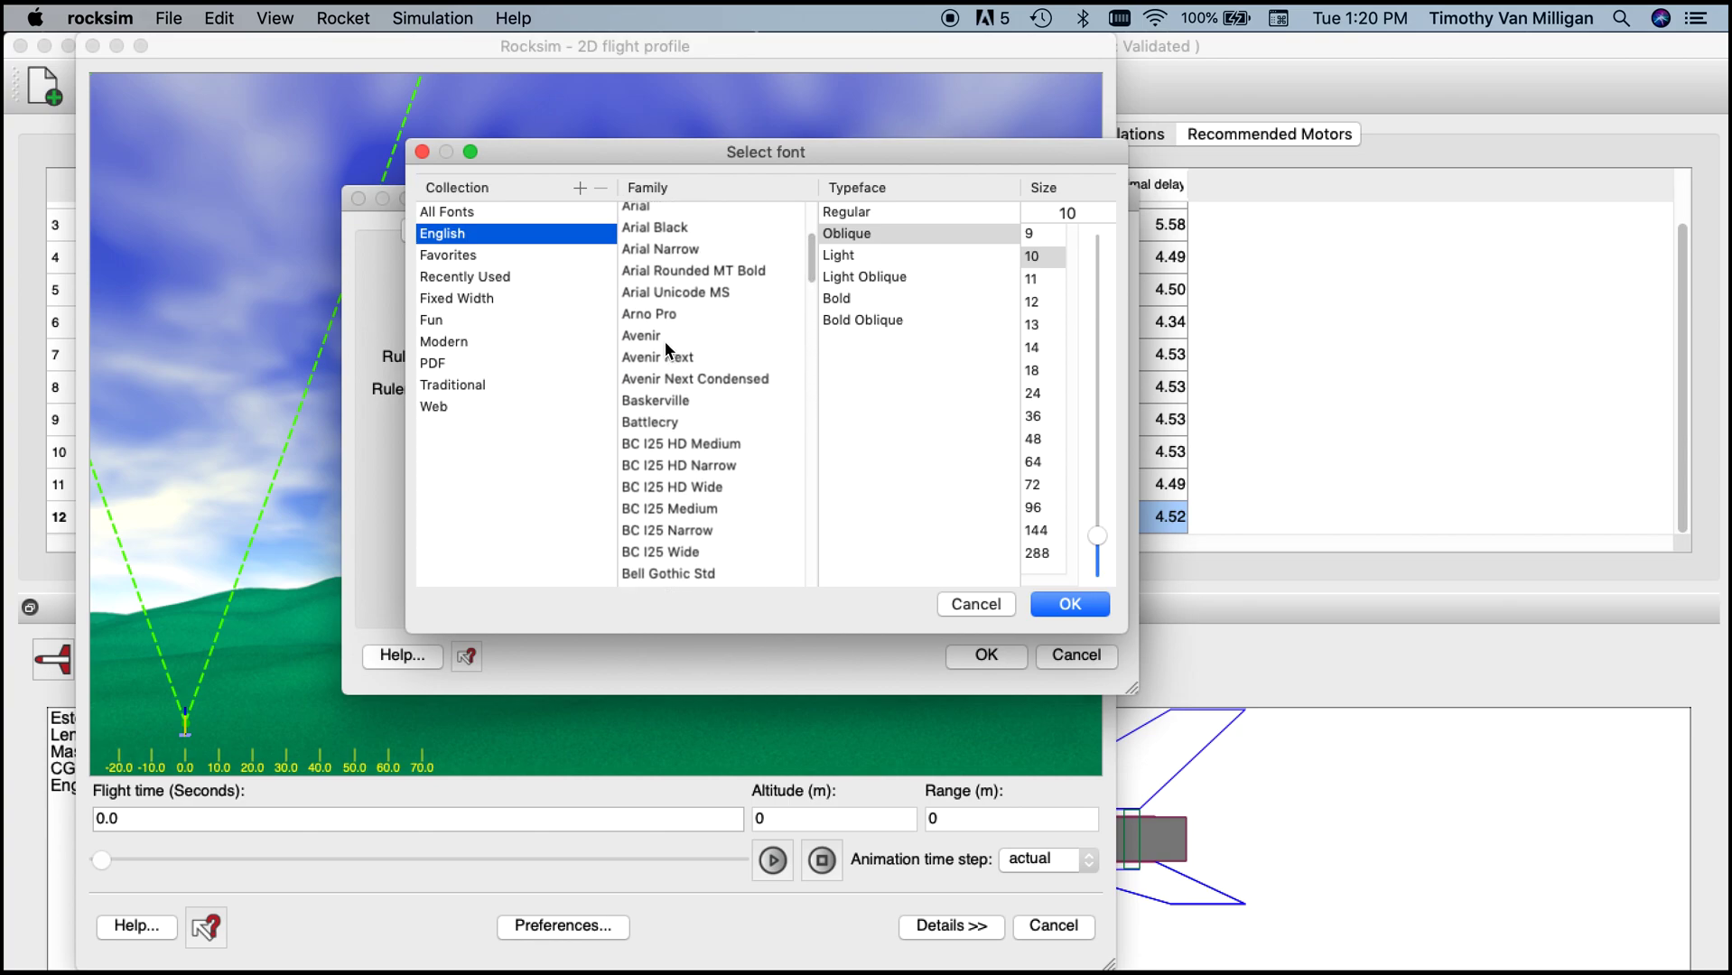
click(657, 215)
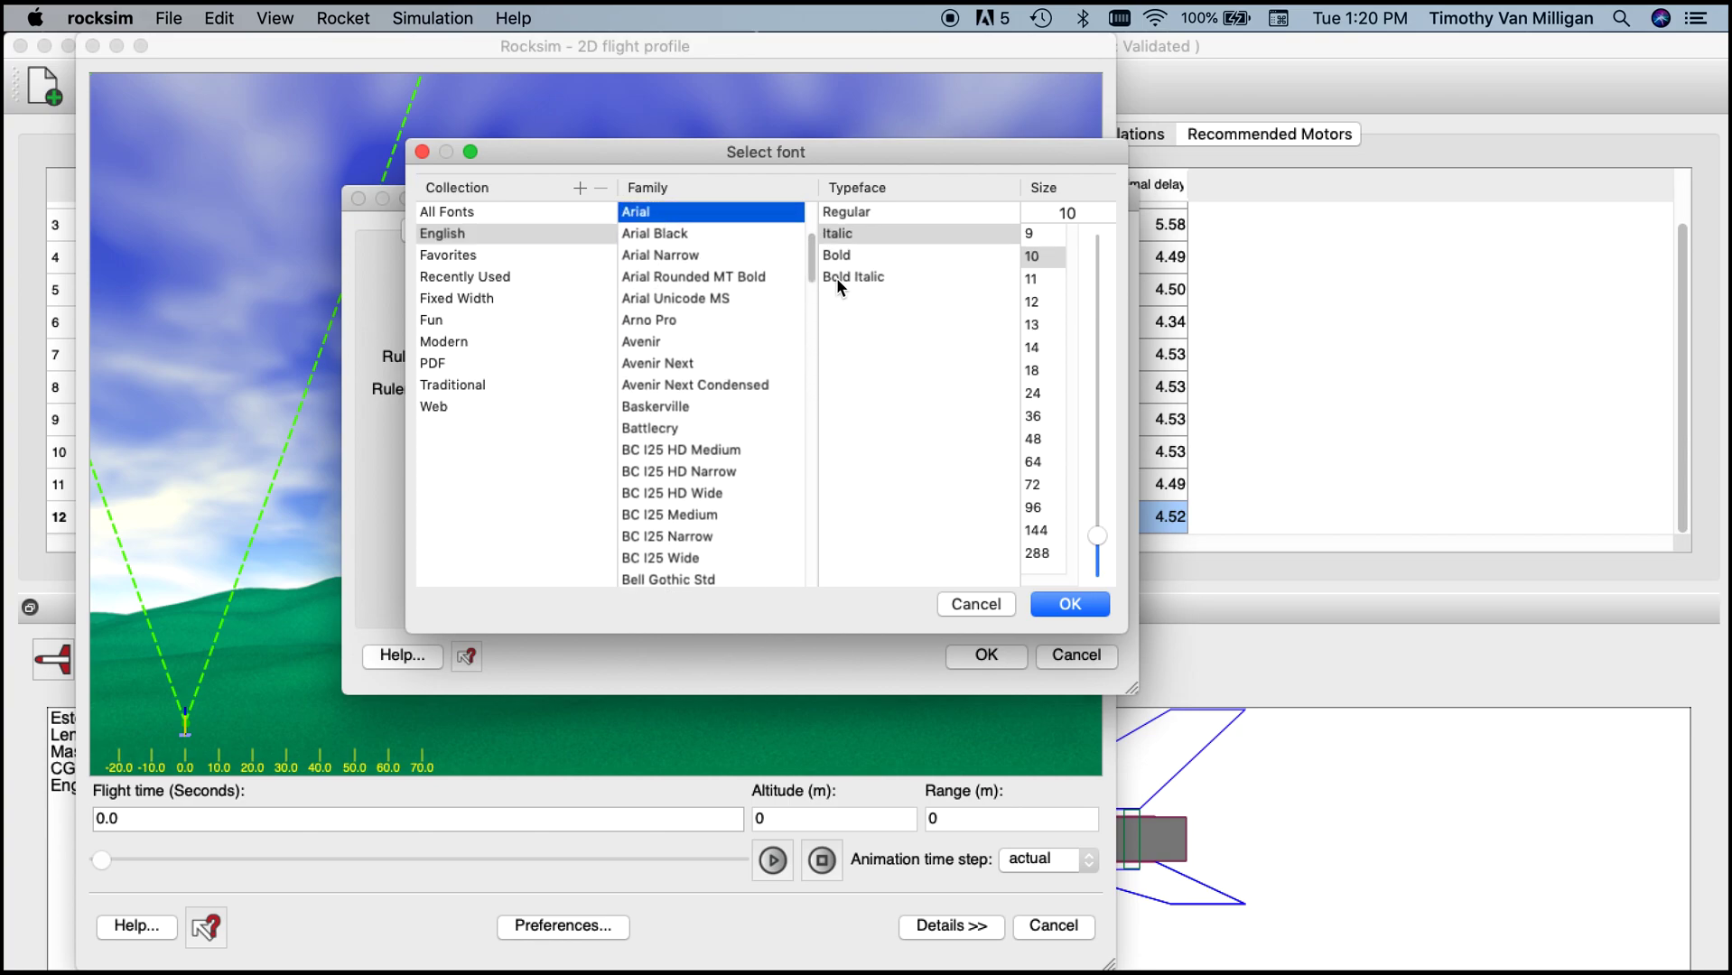
click(852, 233)
click(849, 255)
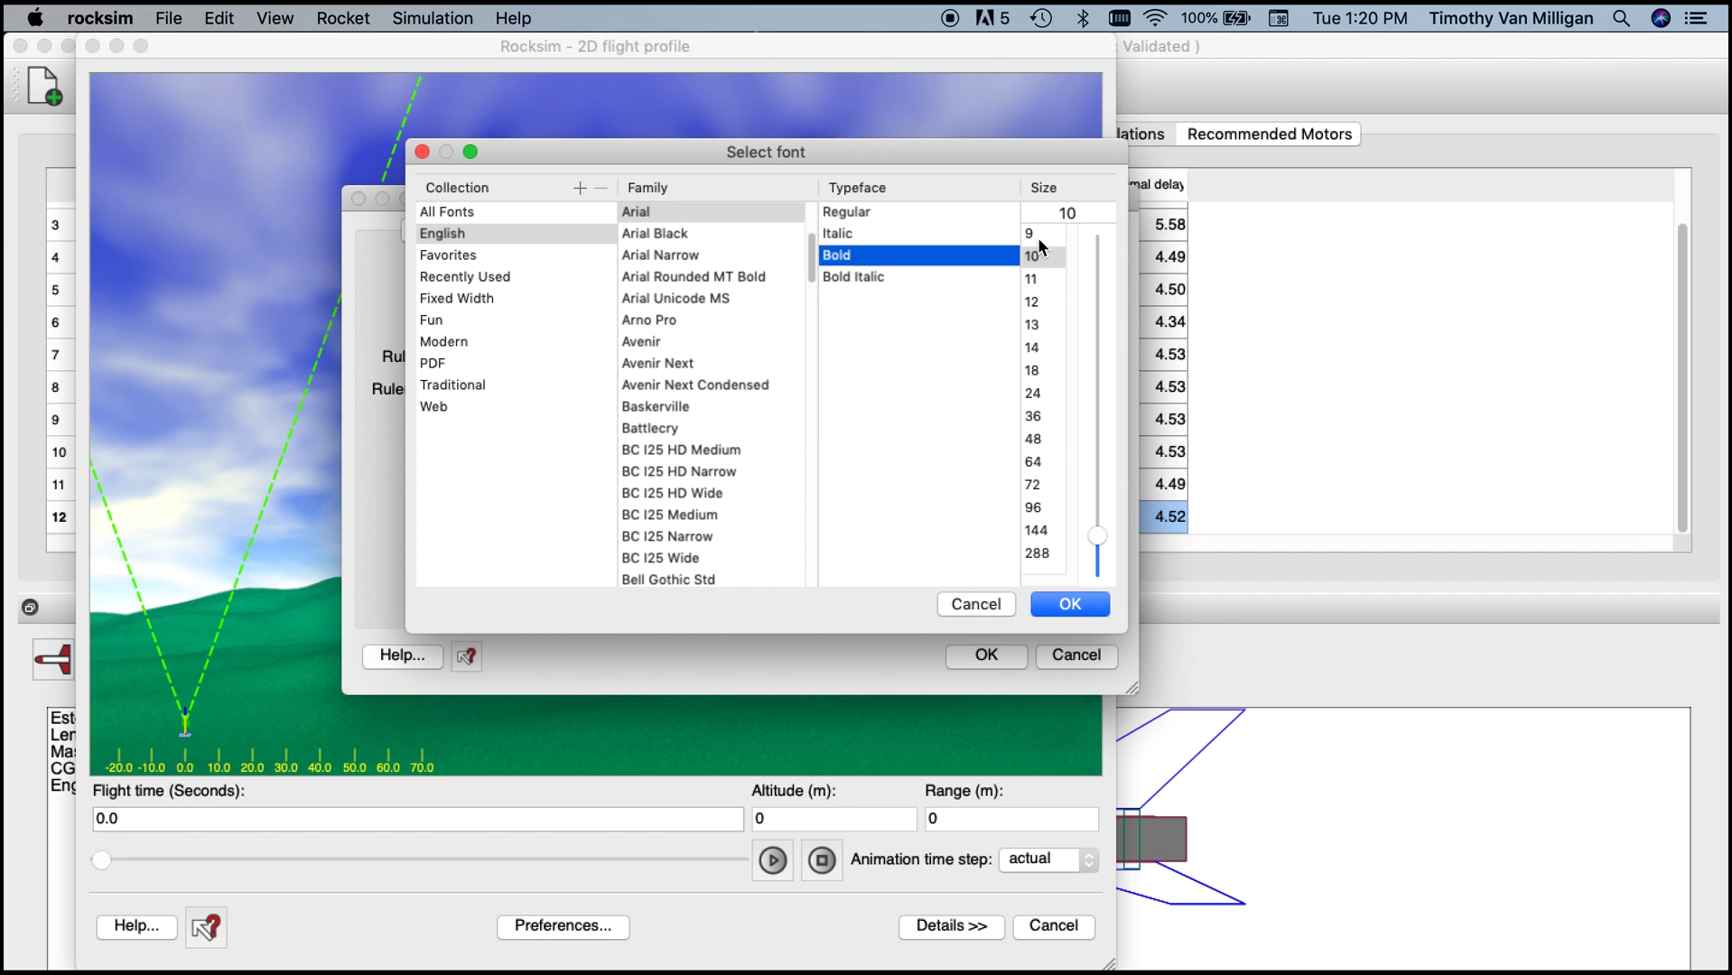
click(1034, 303)
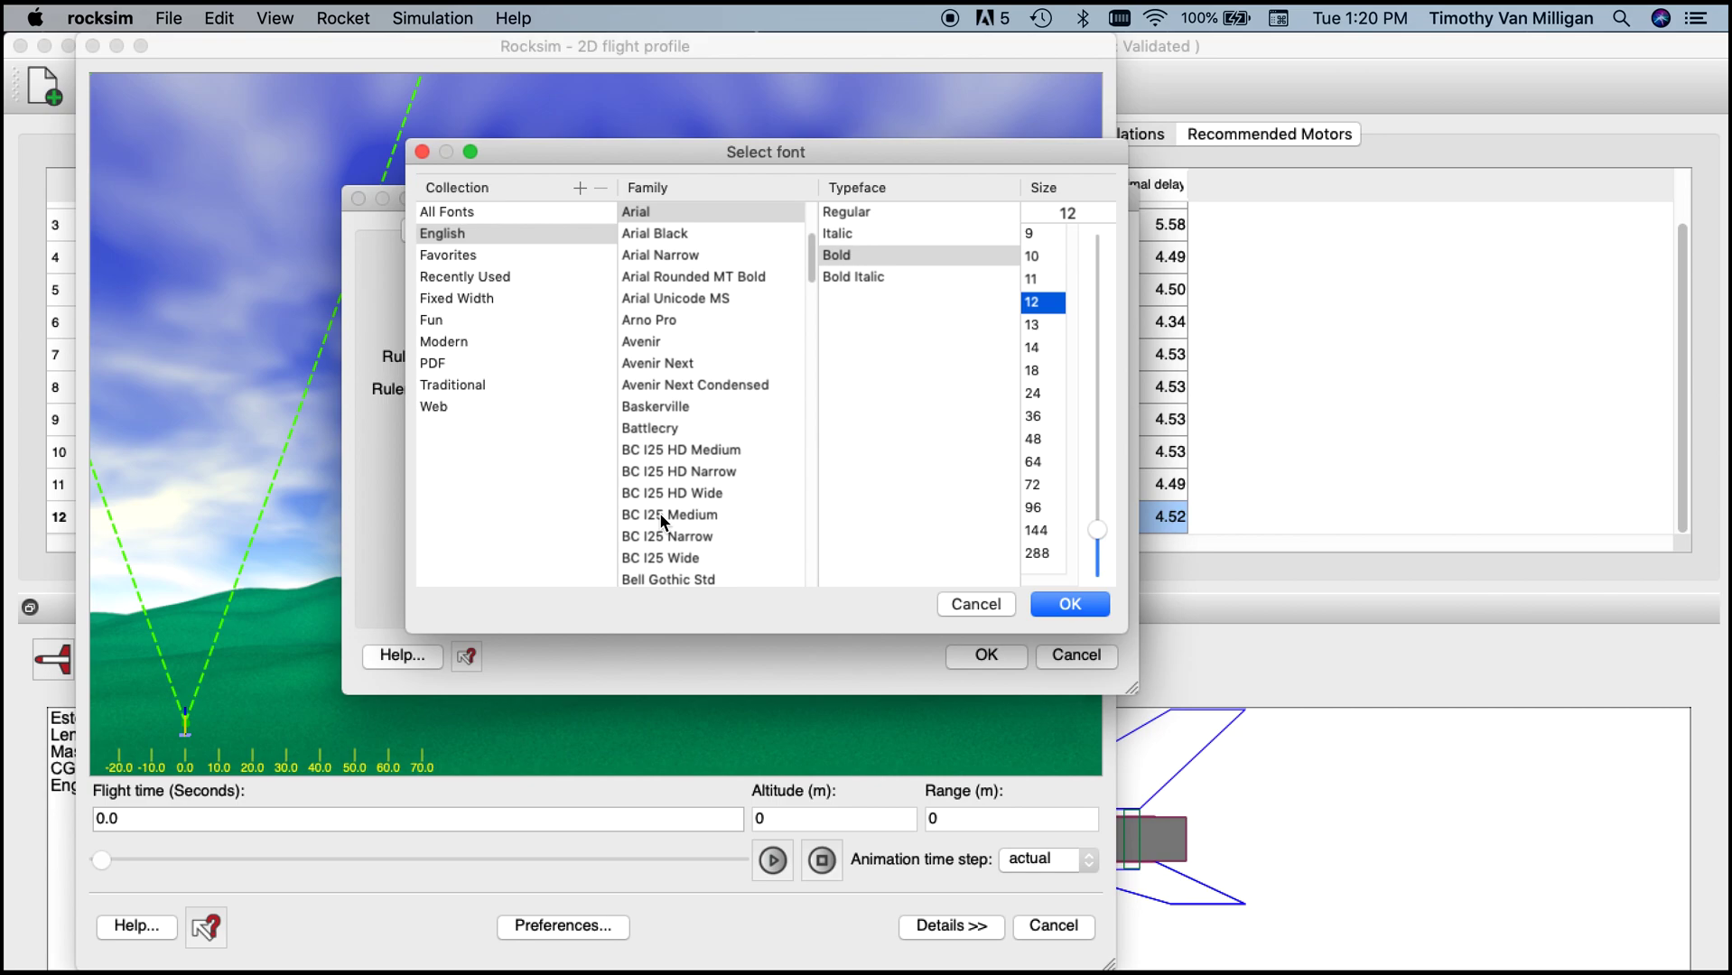
click(1070, 605)
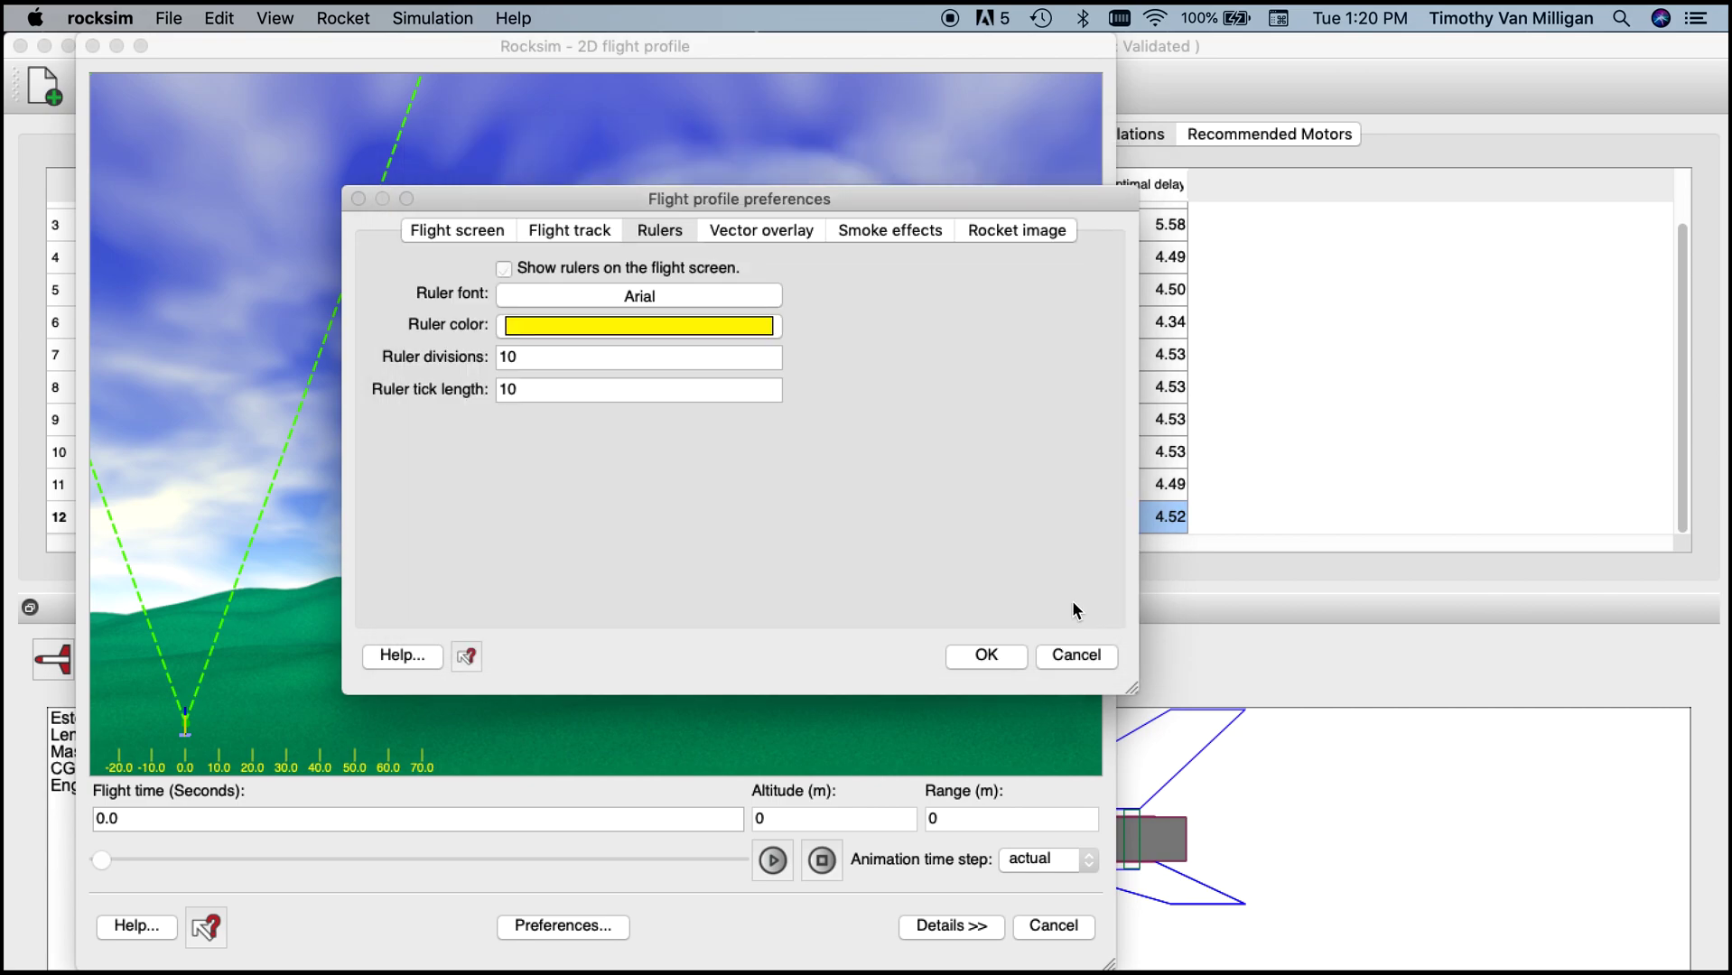
Step: Apply the ruler changes, then reopen the flight profile preferences and enlarge the dialog
click(991, 655)
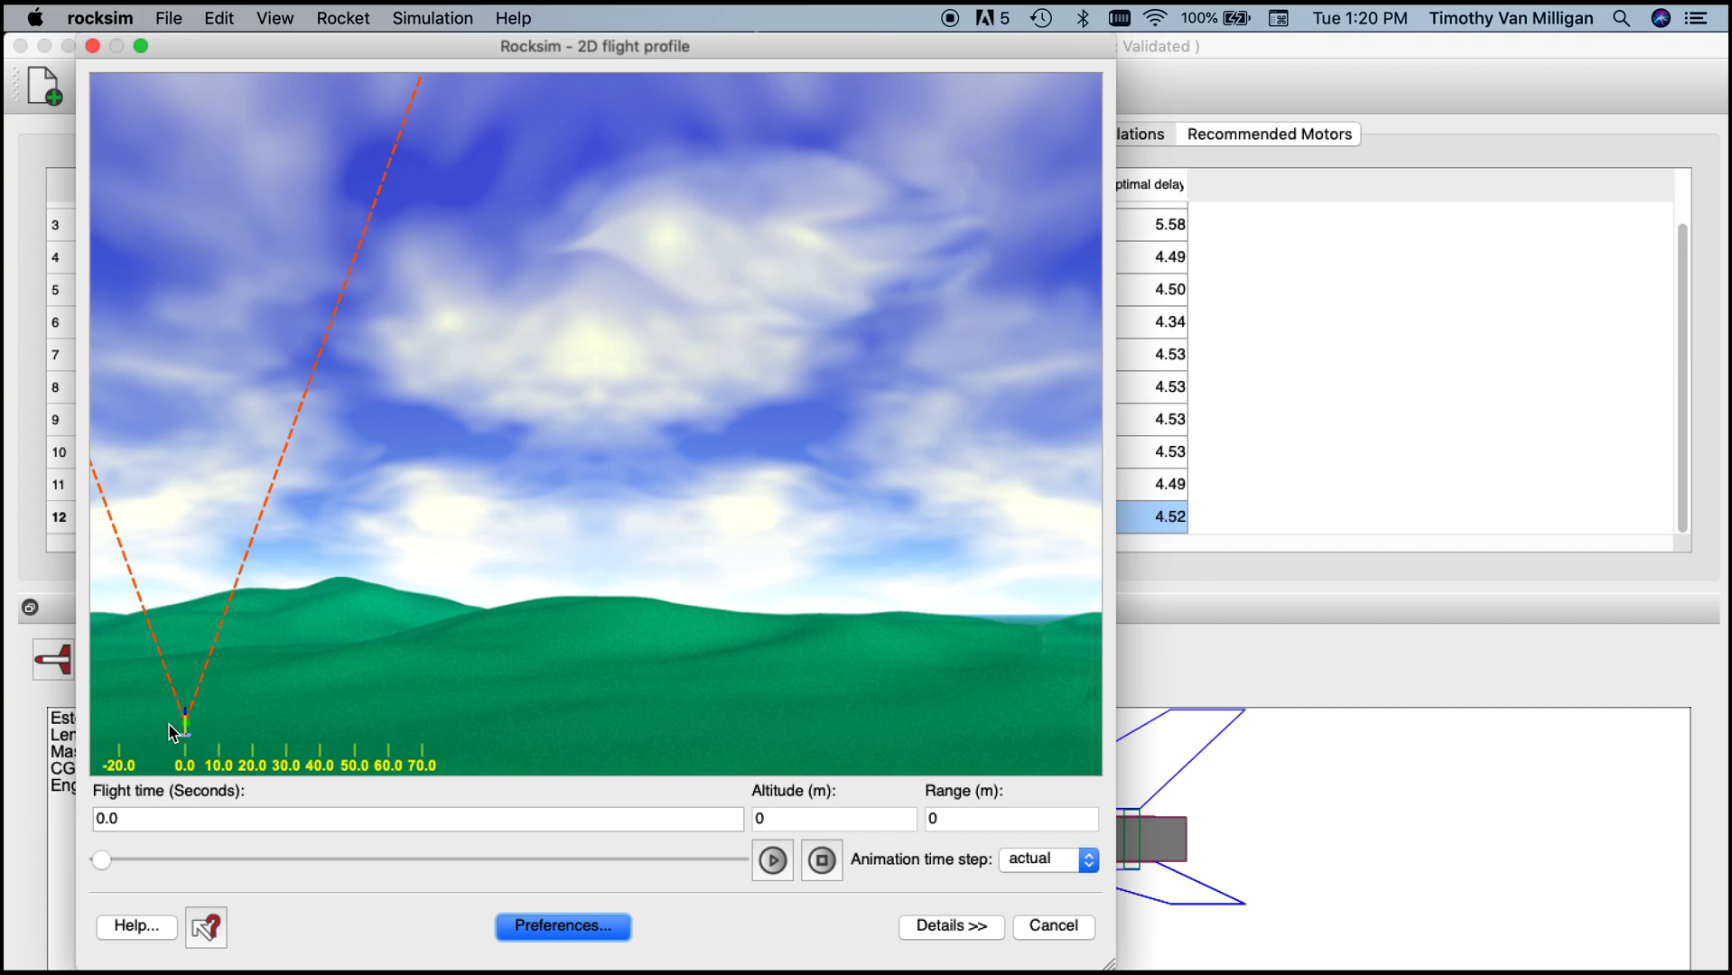
click(566, 929)
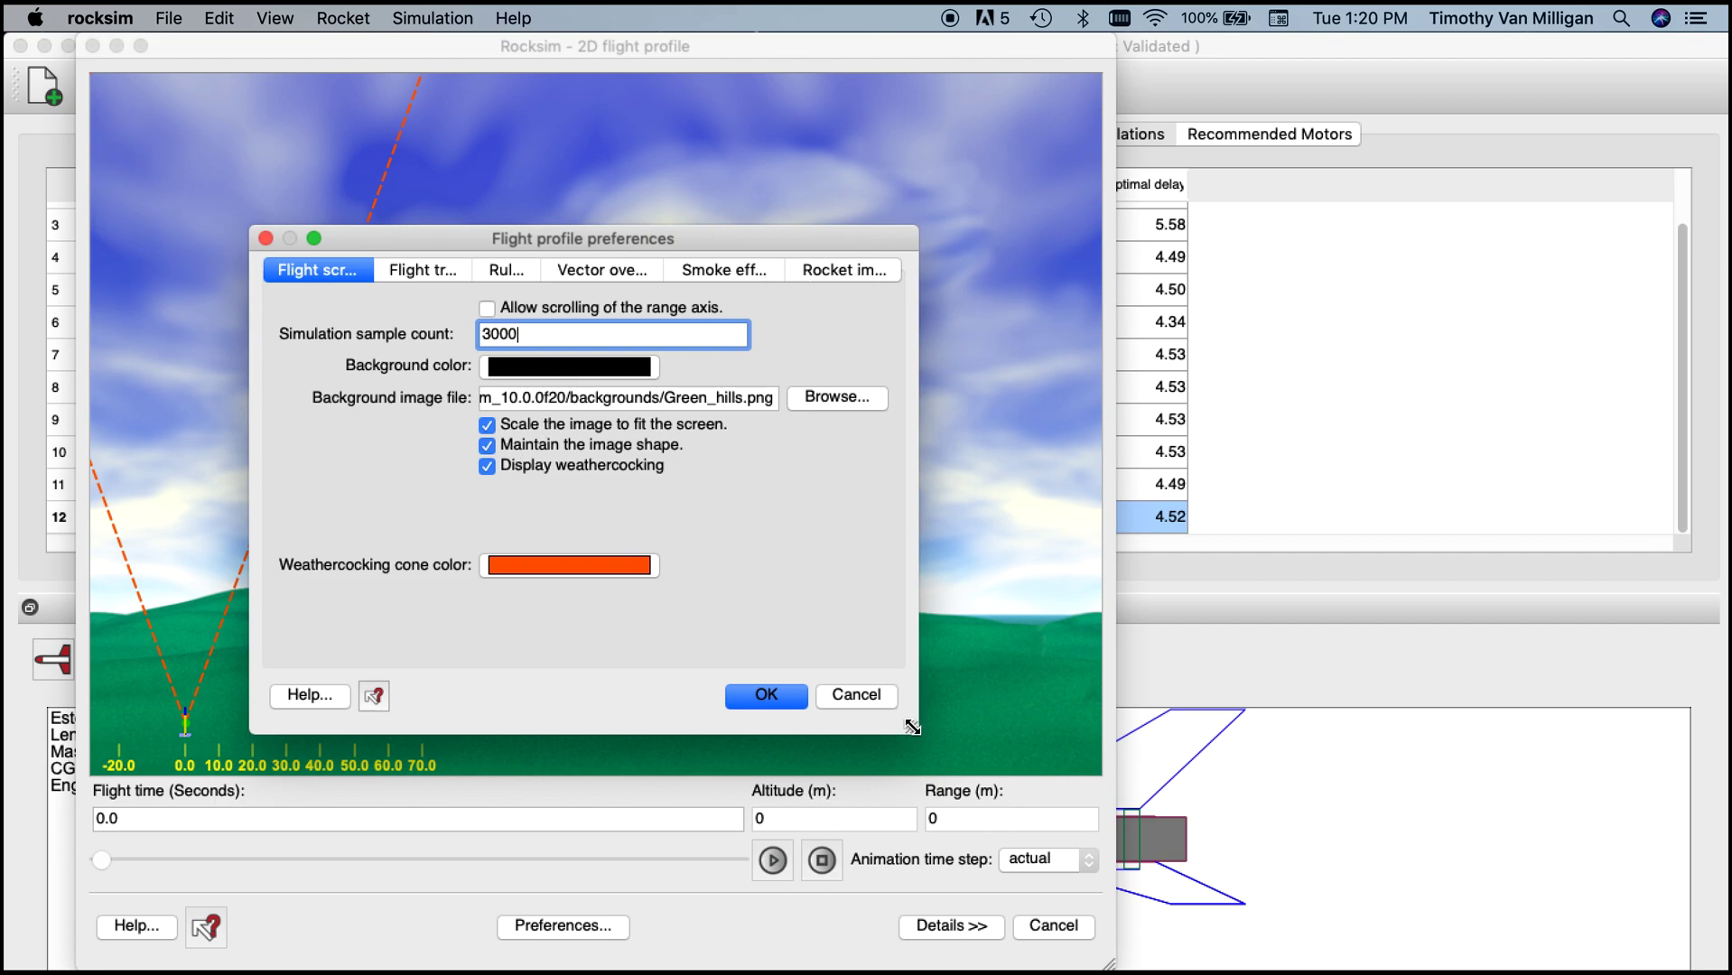
drag(910, 728, 1012, 735)
Step: Replace the rocket image file prefix Alpha with test-rocket and start choosing an image folder
click(924, 264)
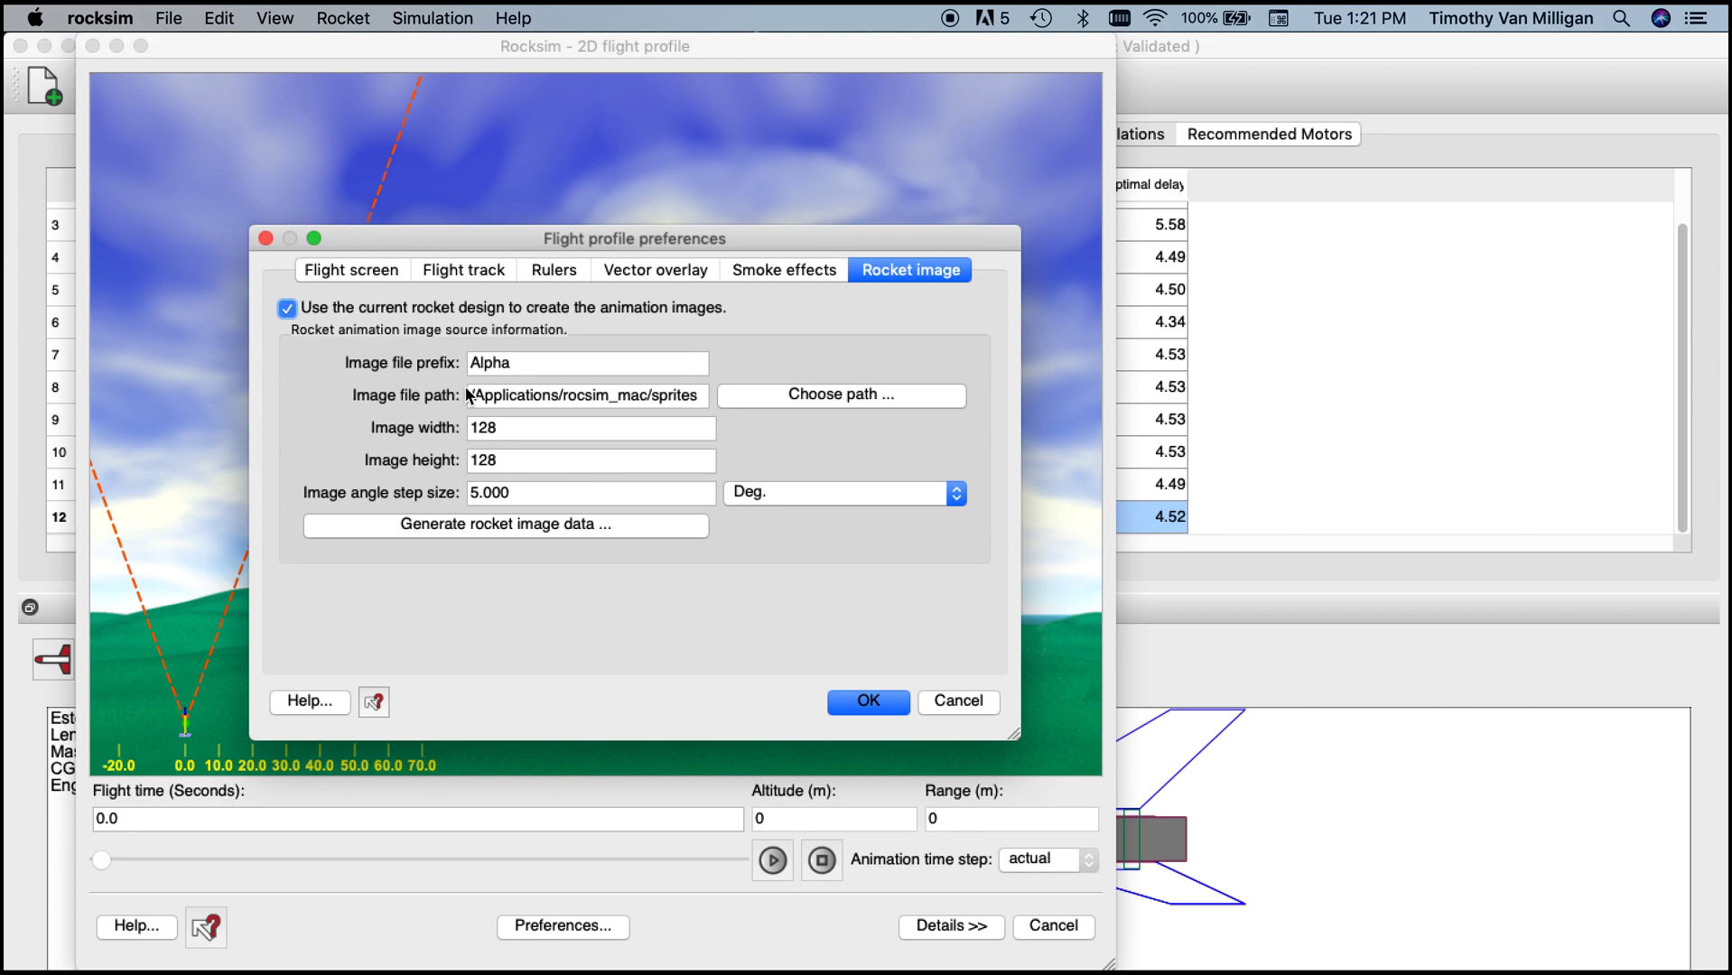
drag(512, 362, 471, 362)
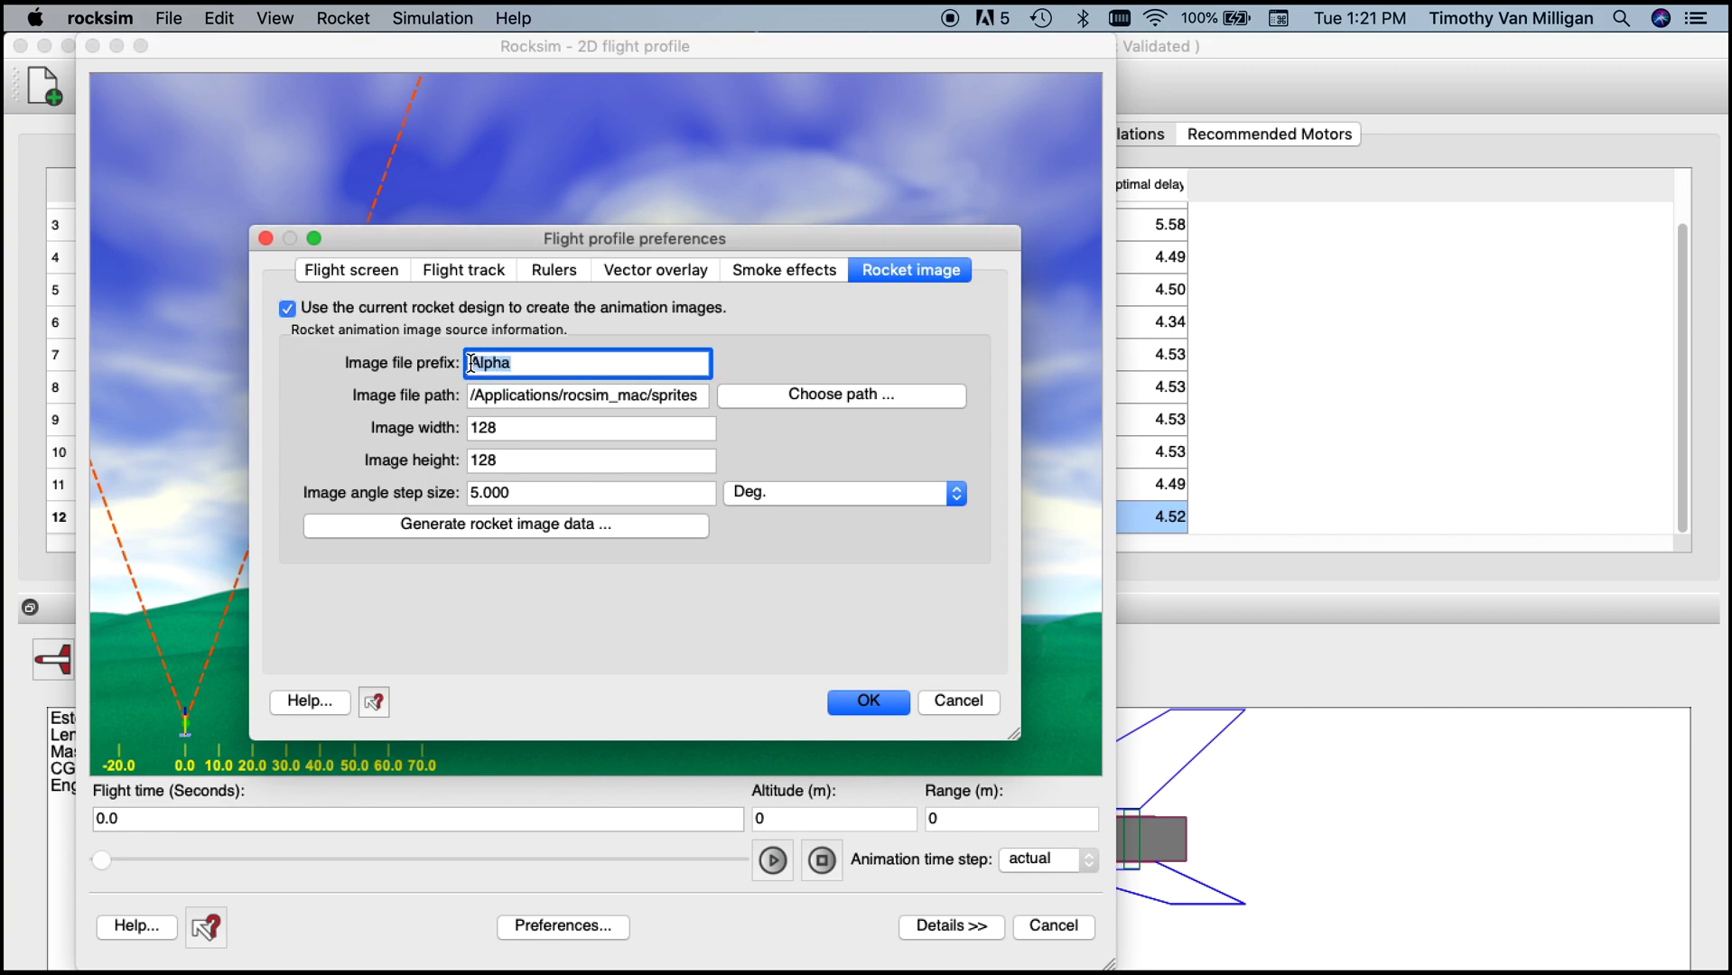
text(test-rocket)
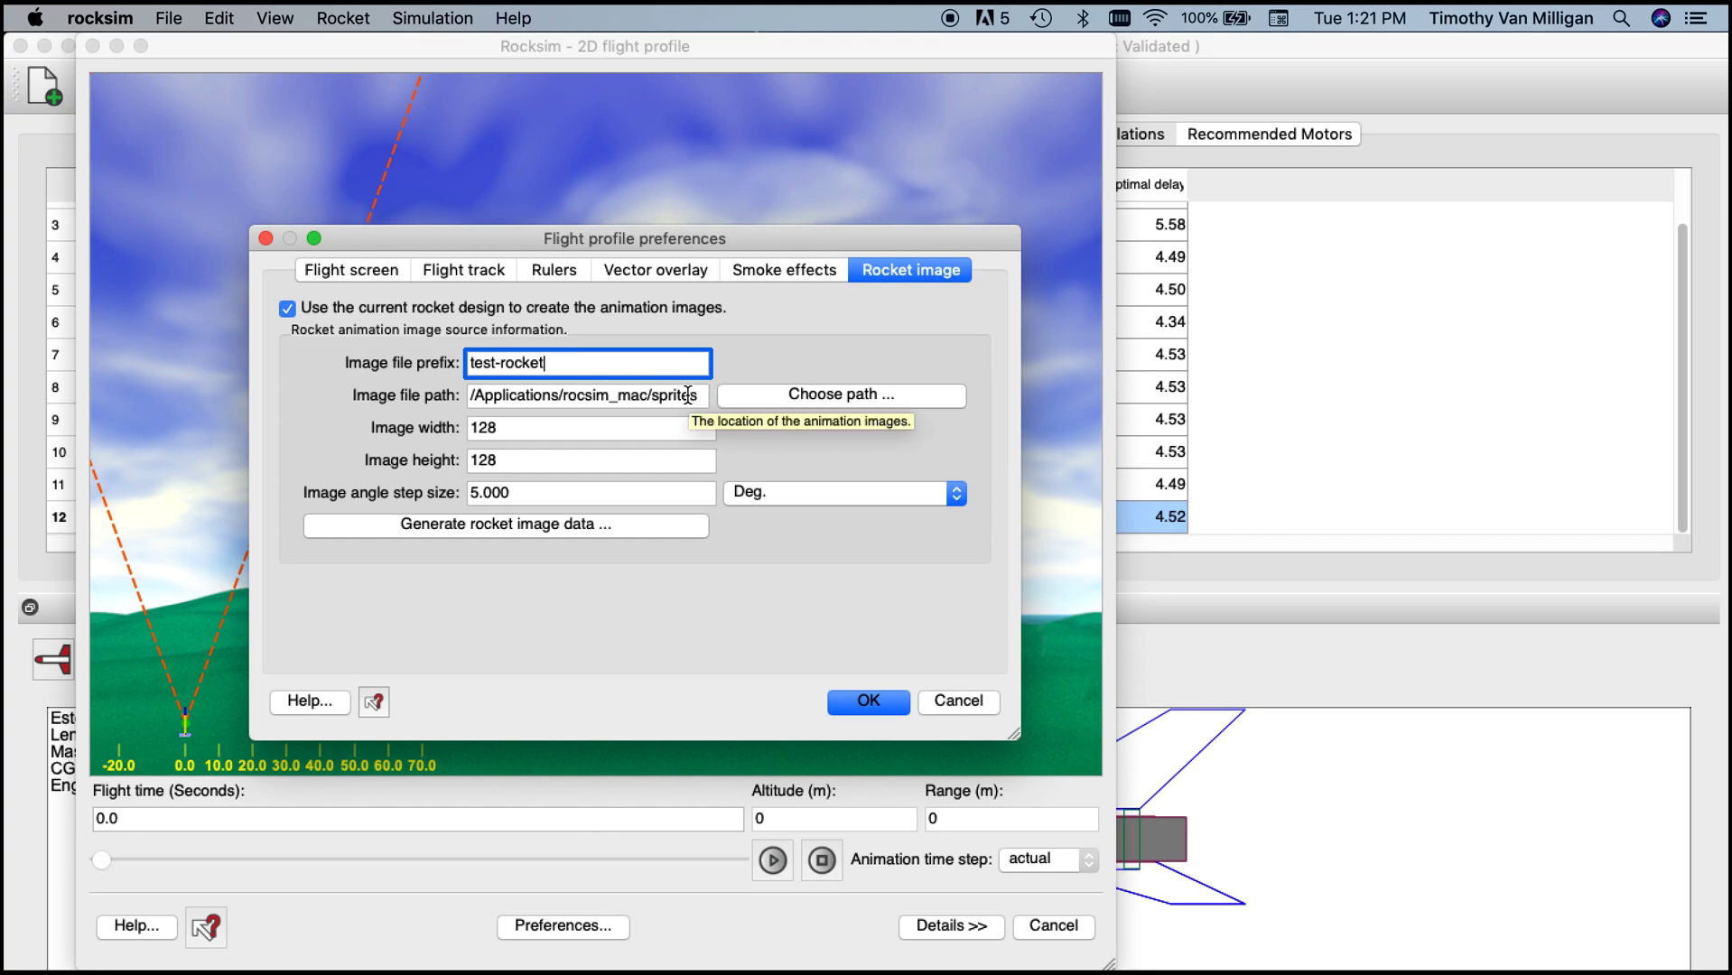
click(779, 398)
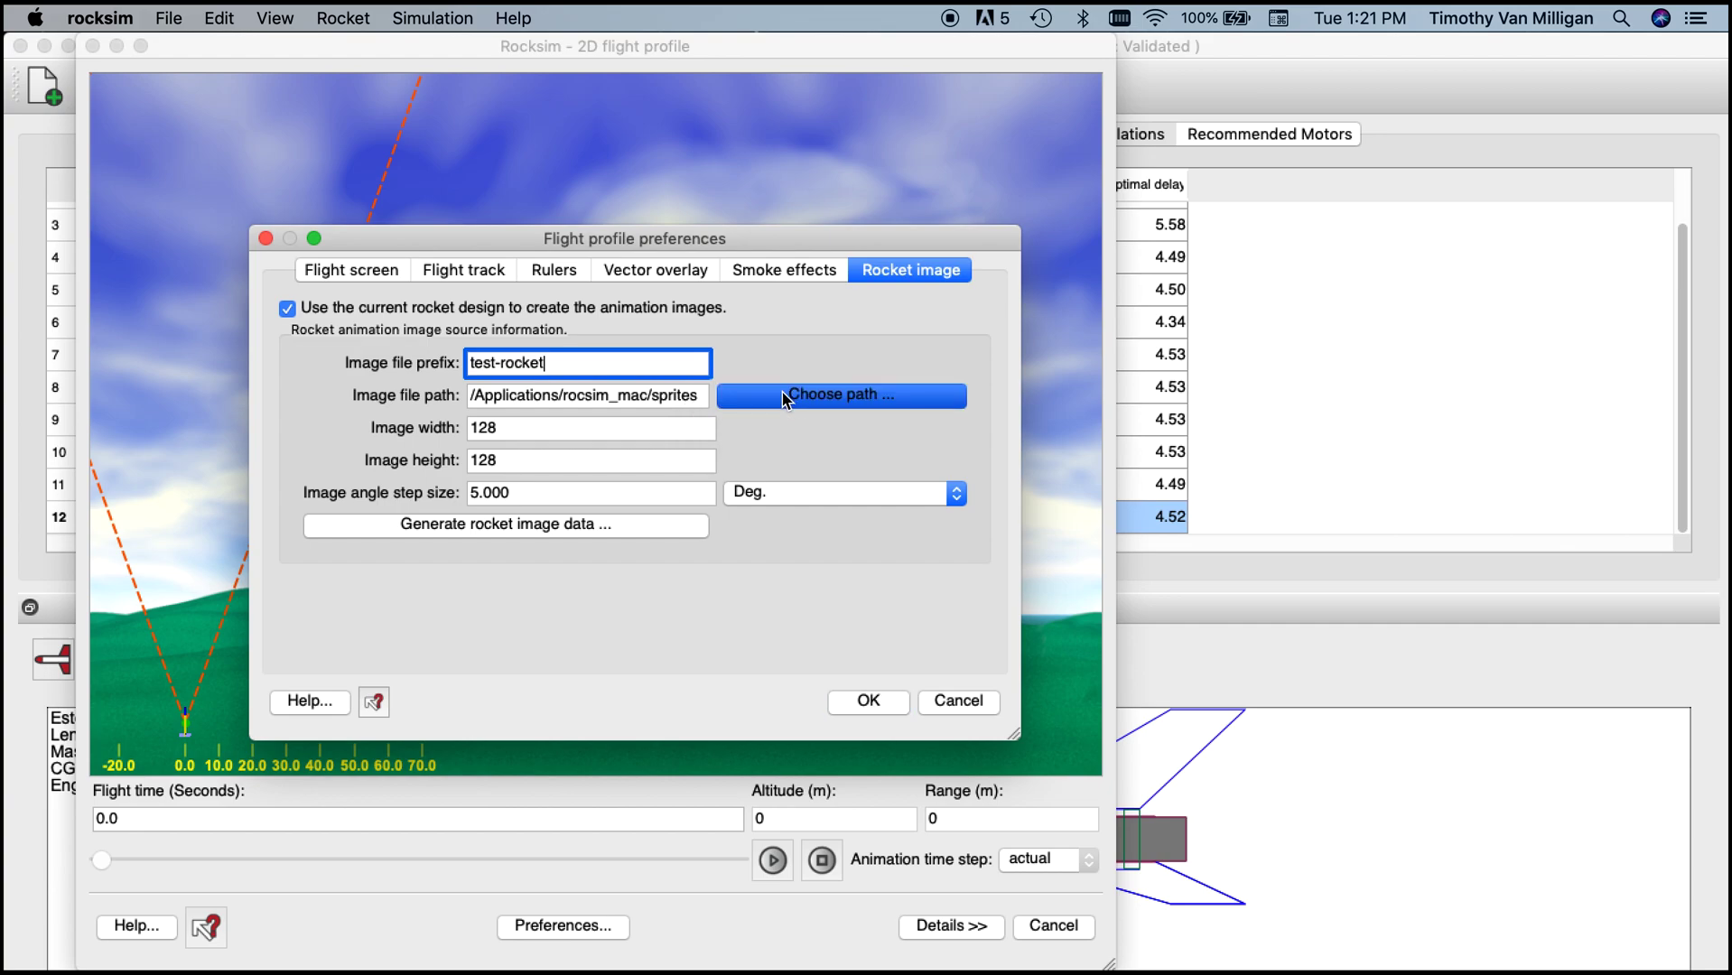
drag(705, 193, 448, 106)
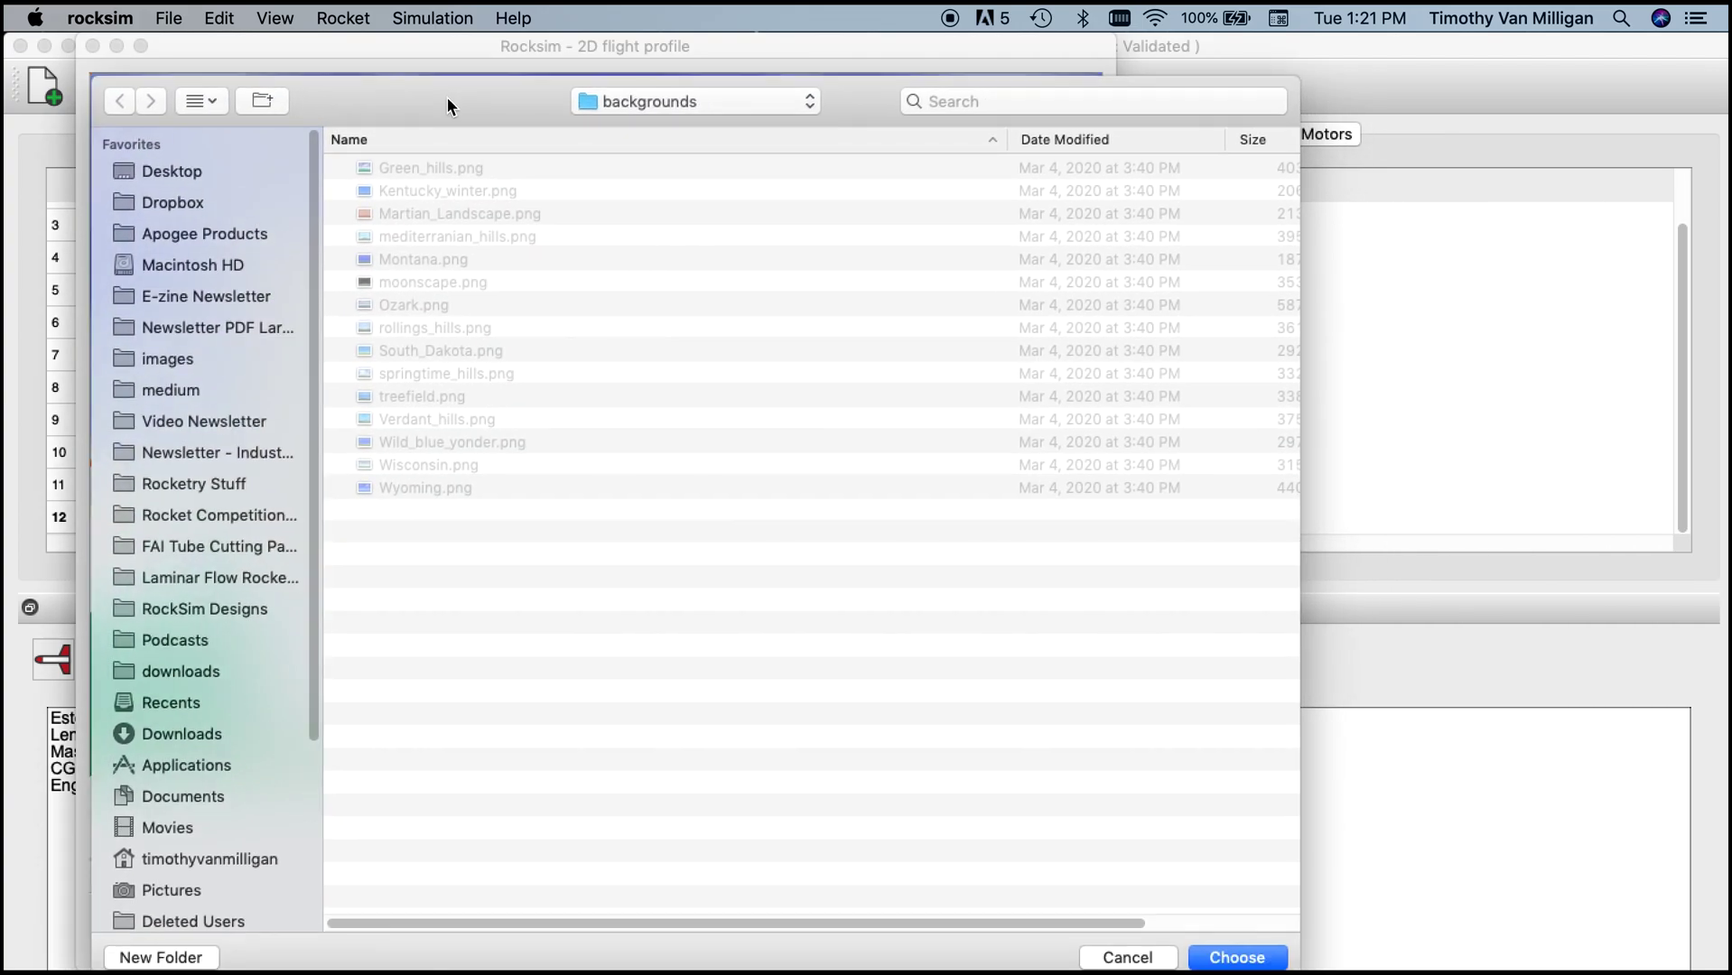
Step: Create a test-rocket-image folder in RockSim_10.0.0f20 > media and use it as the image path
click(639, 106)
click(641, 128)
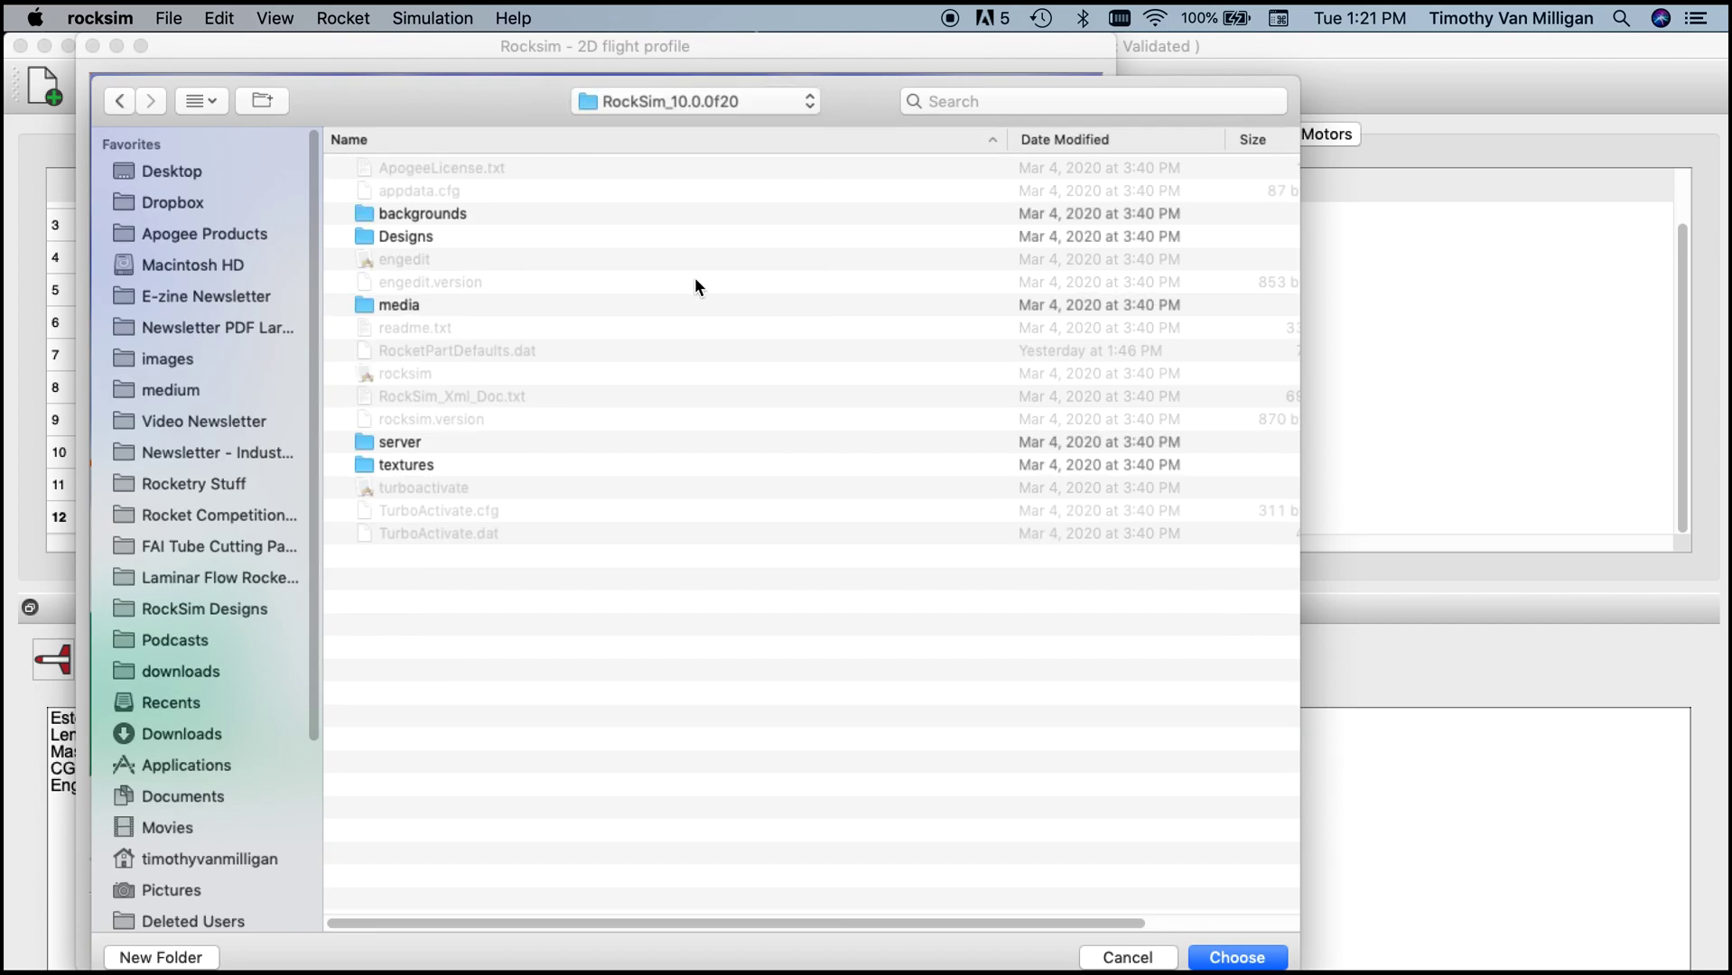
double_click(396, 304)
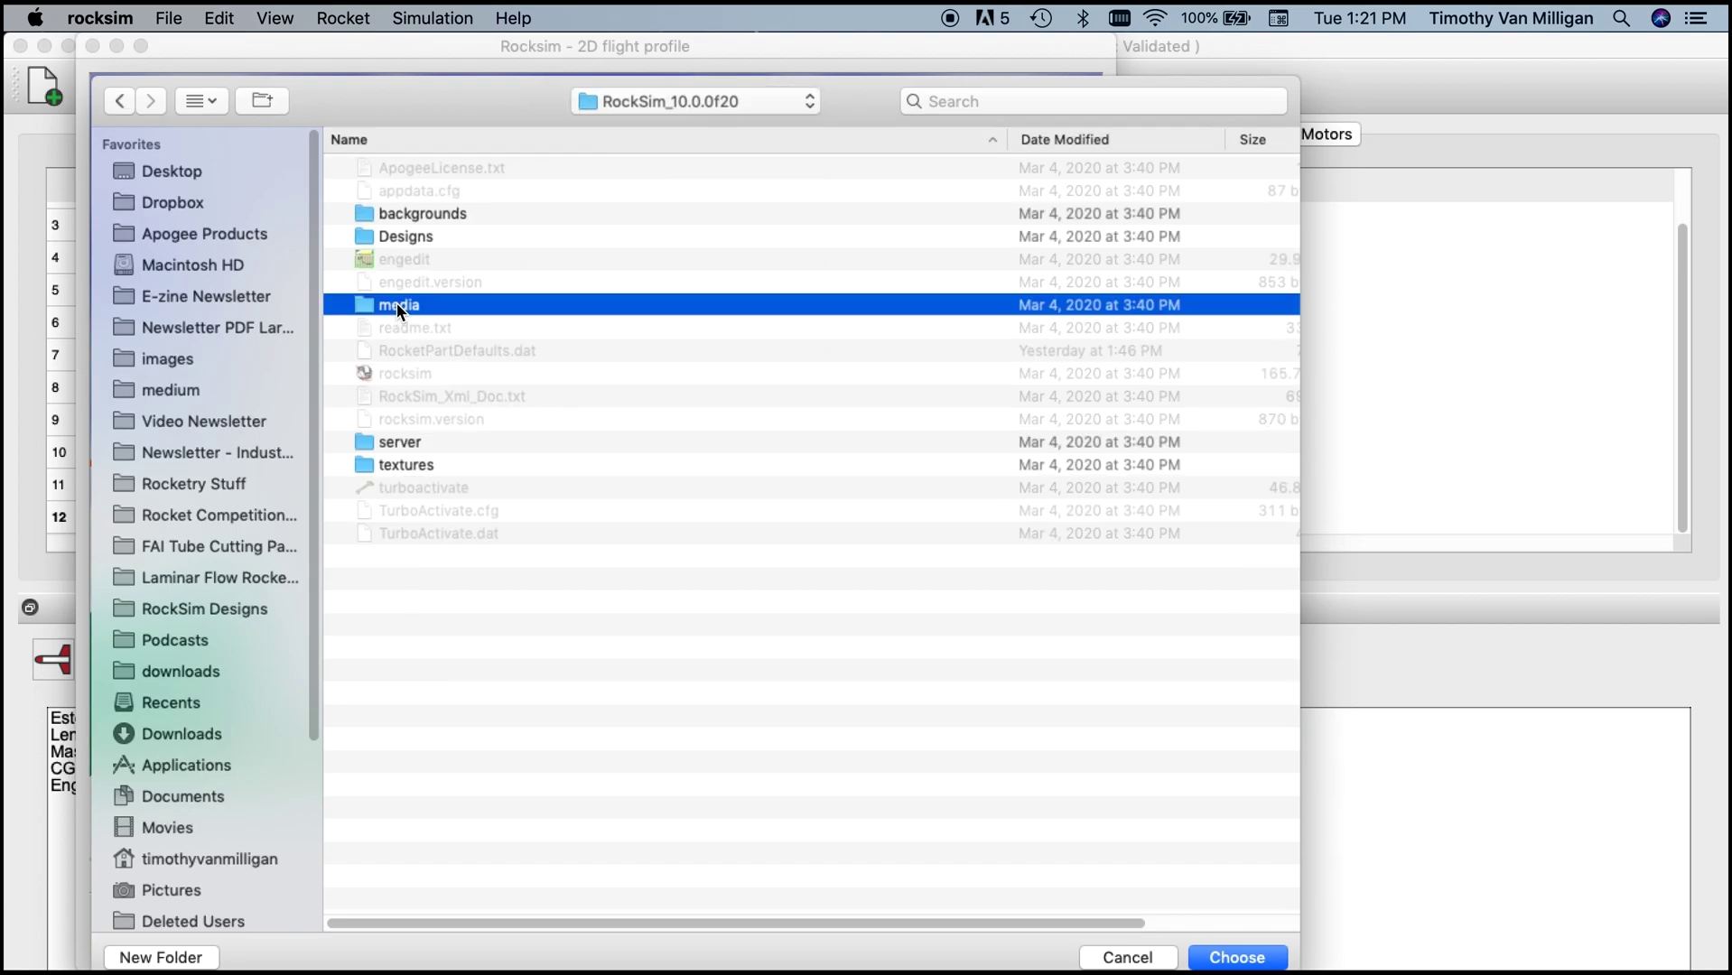
click(161, 957)
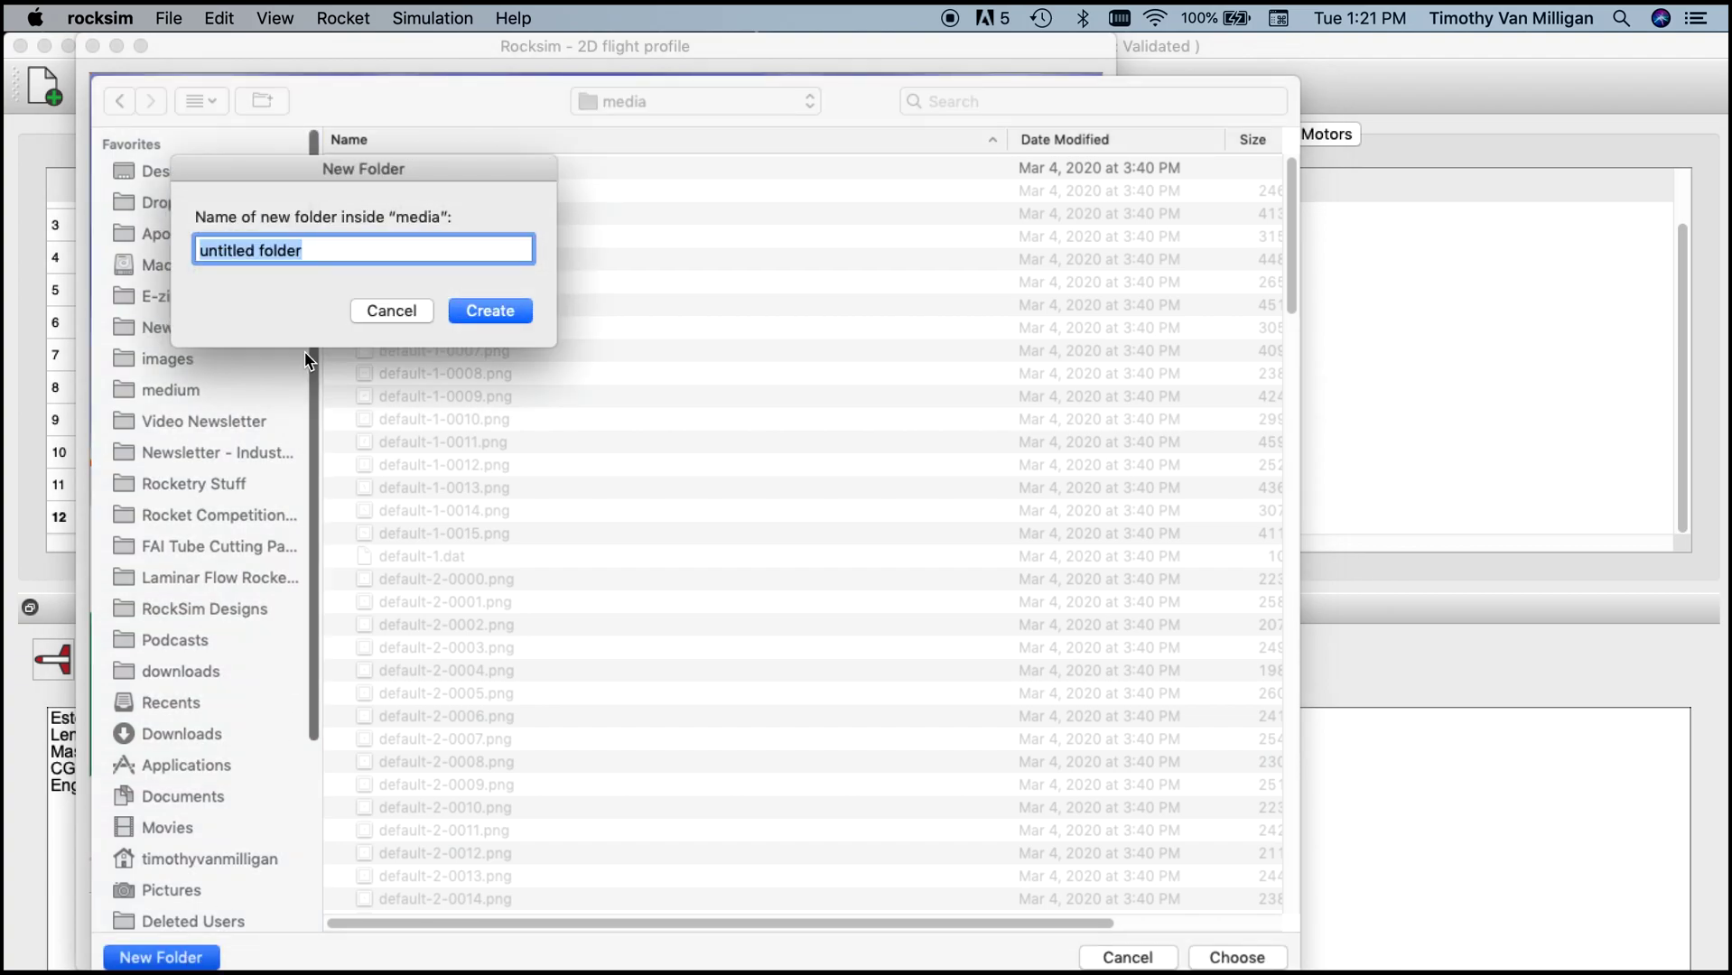
text(test-rocket)
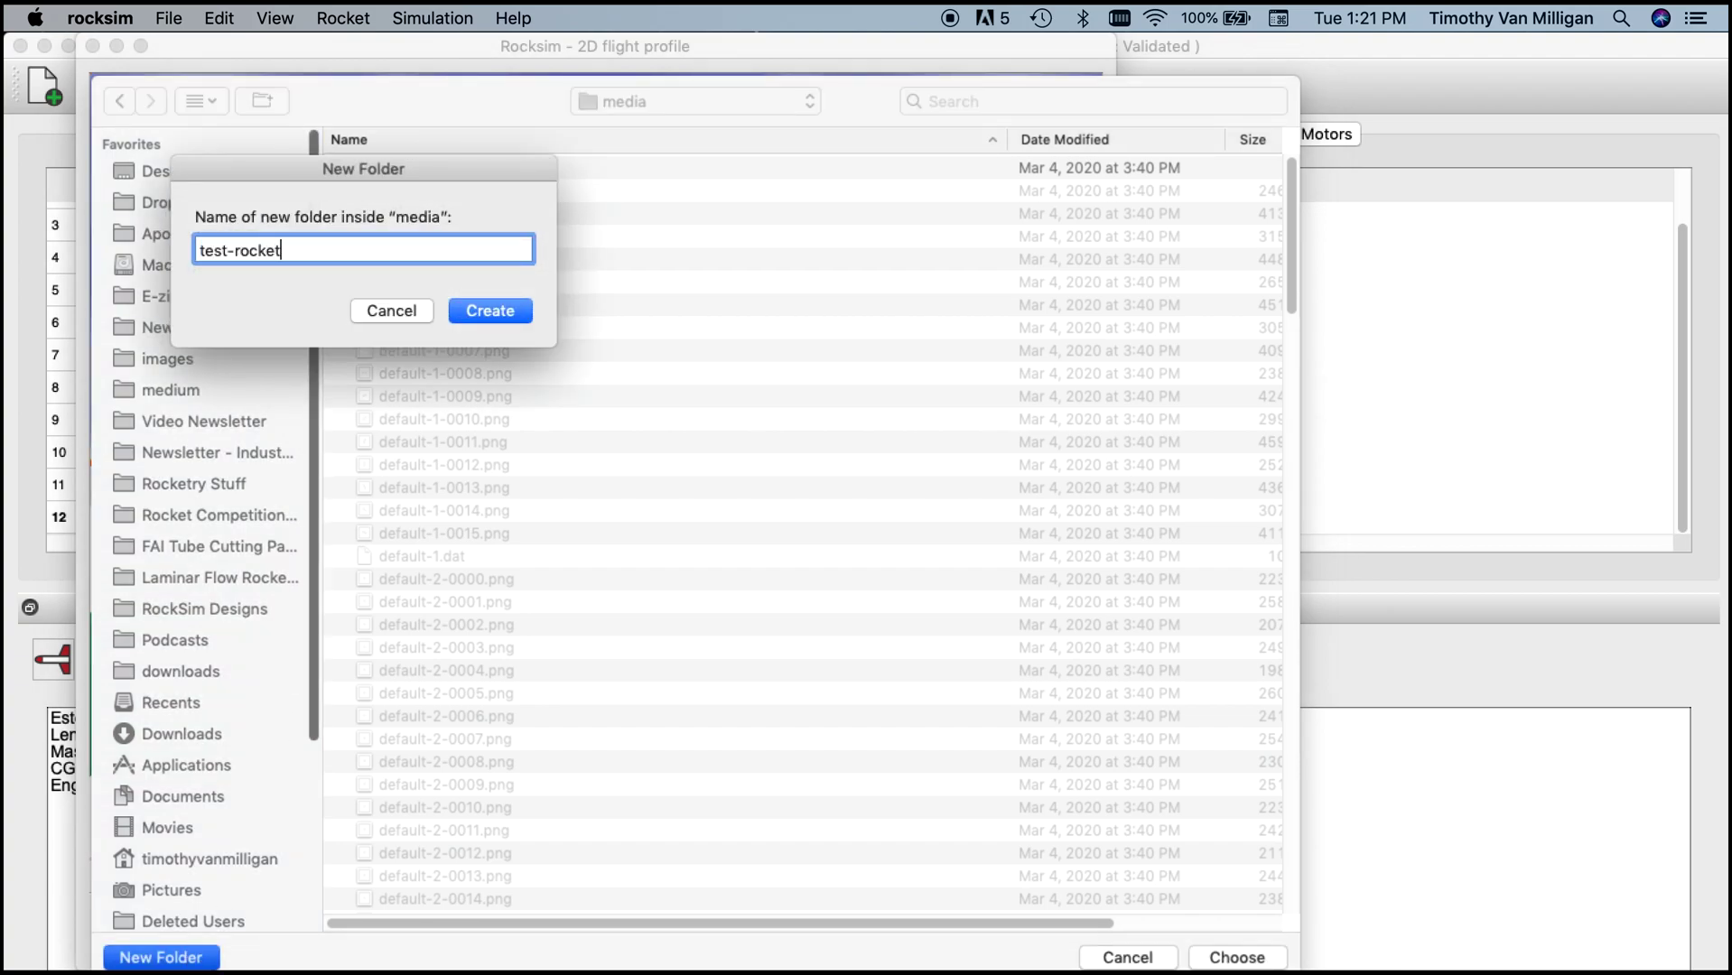
text(-image)
click(471, 309)
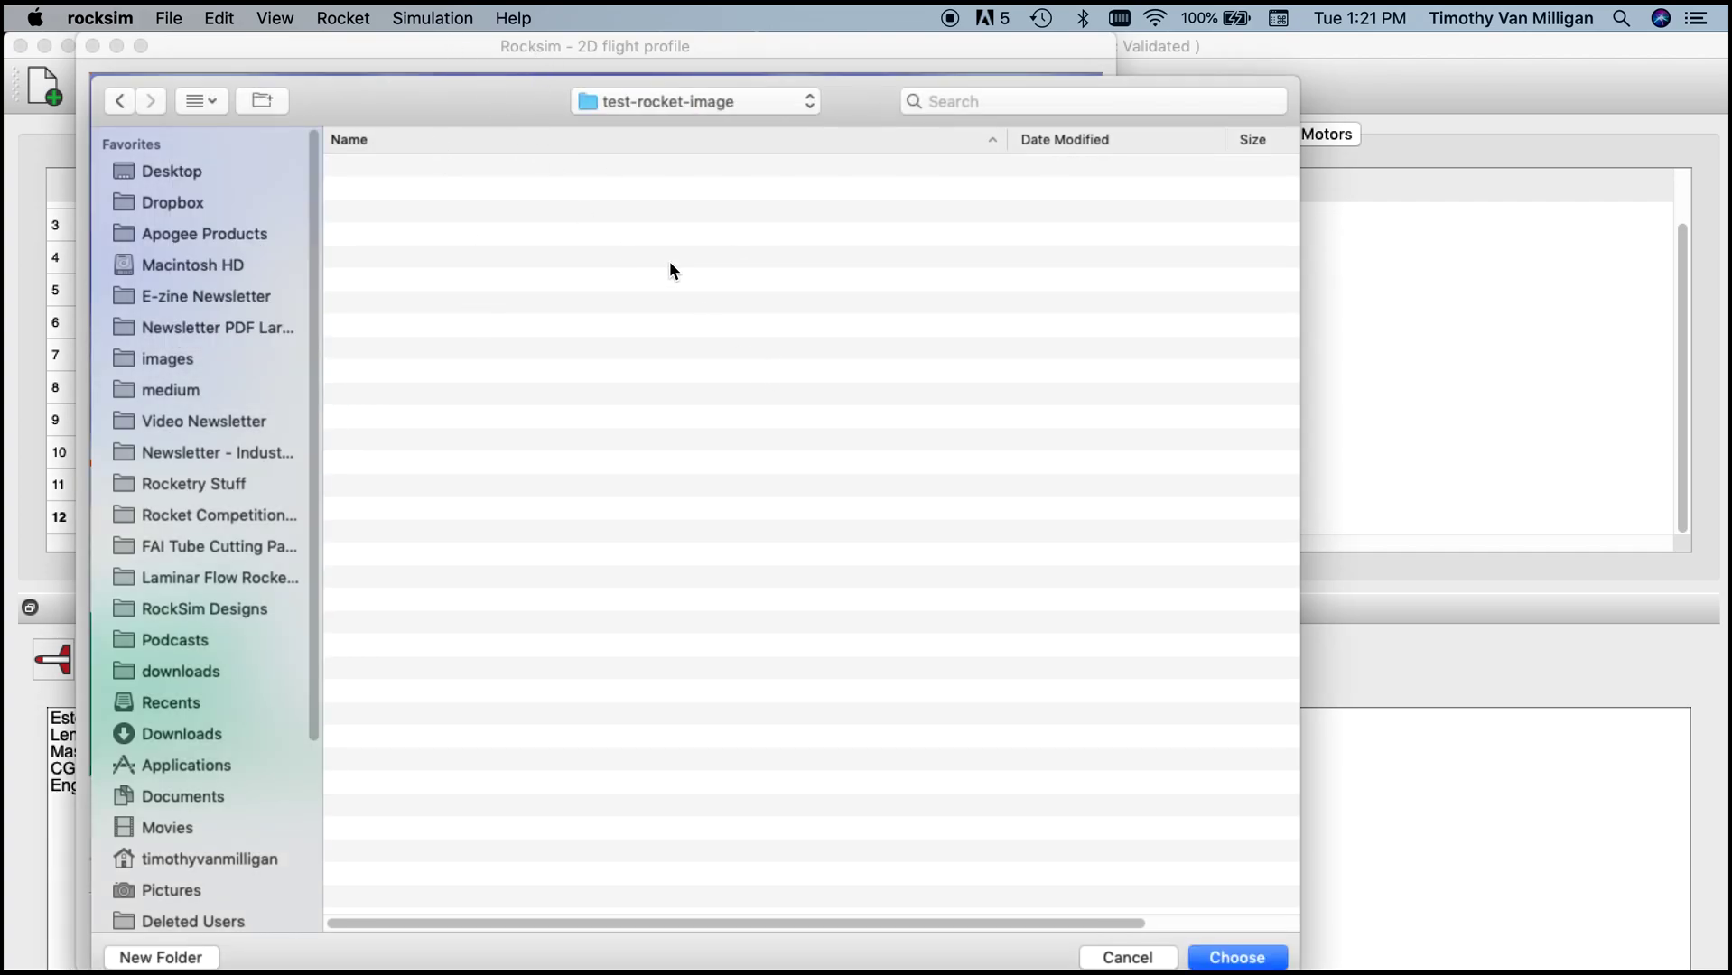
click(1221, 955)
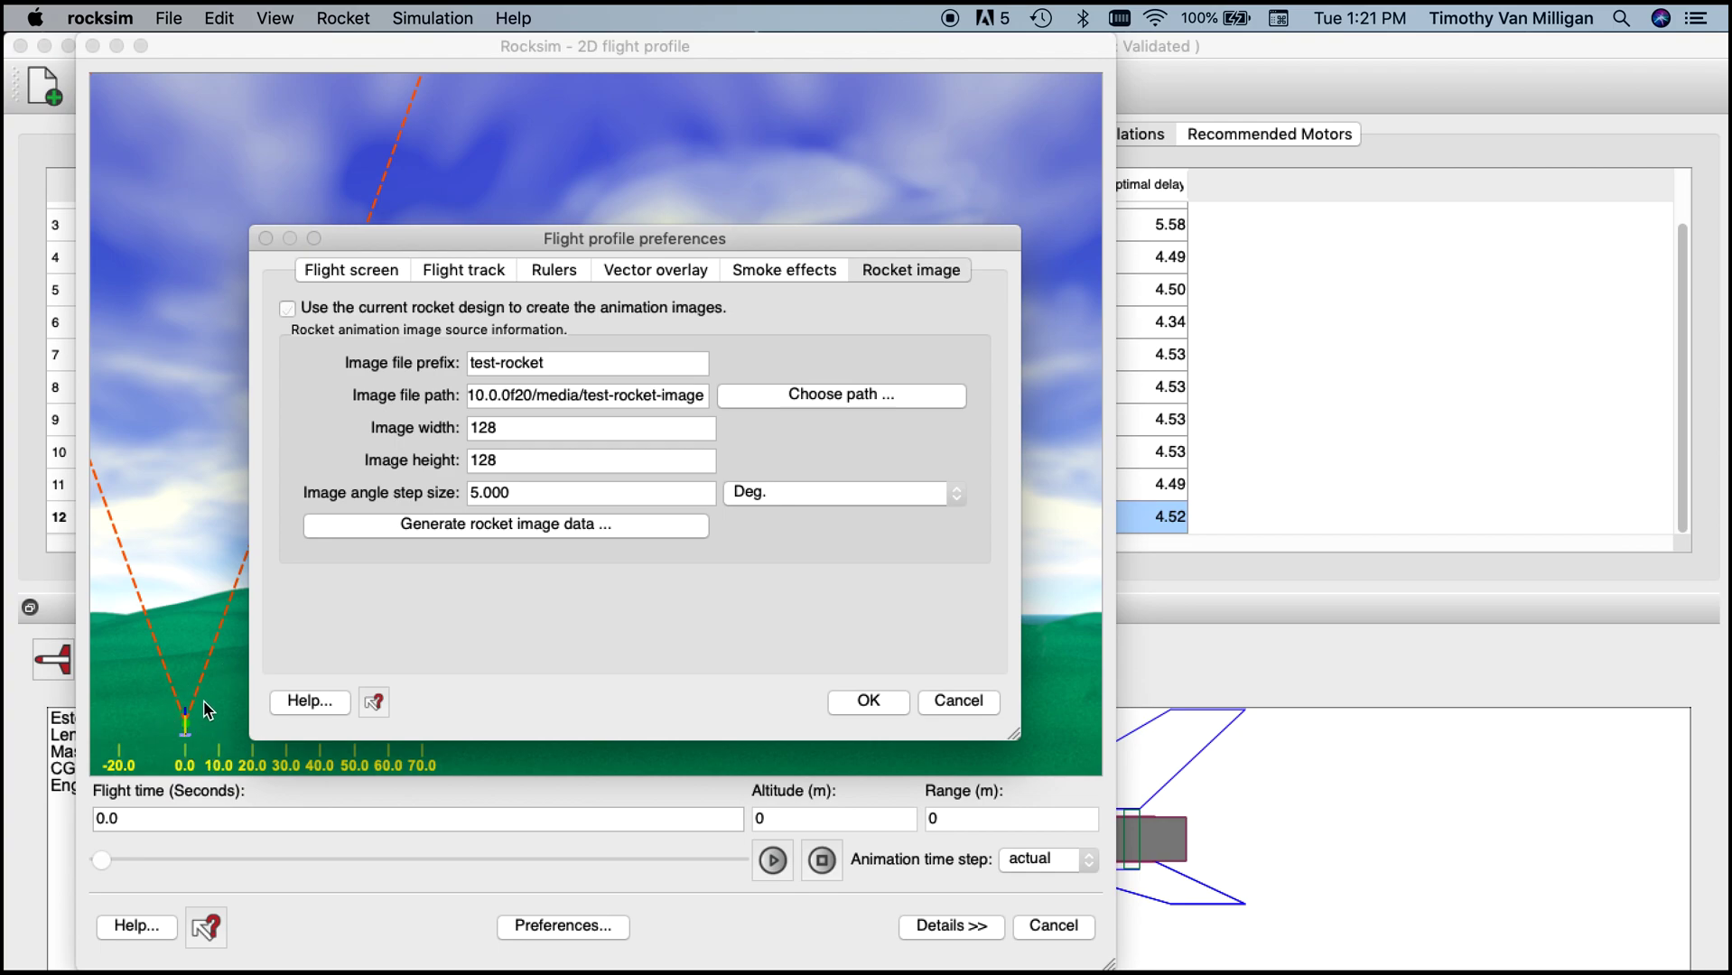
Step: Set rocket images to 250×250 with a 5.000° angle step and generate the sprite data
click(524, 429)
text(250)
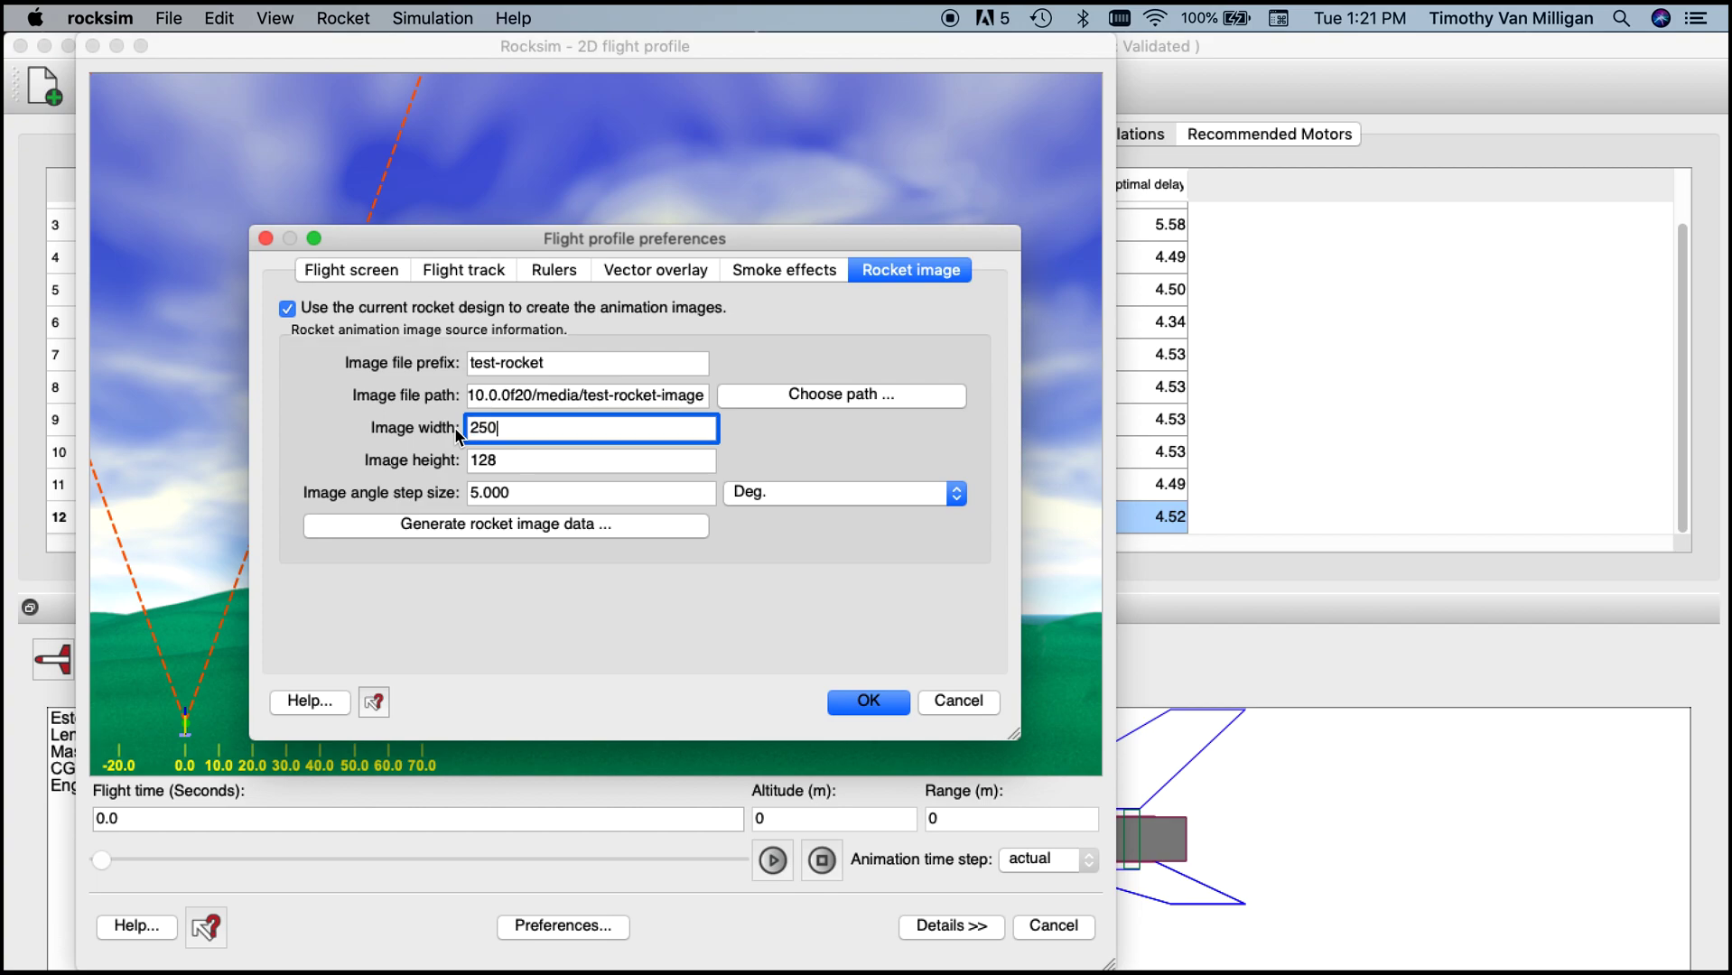
key(Tab)
text(250)
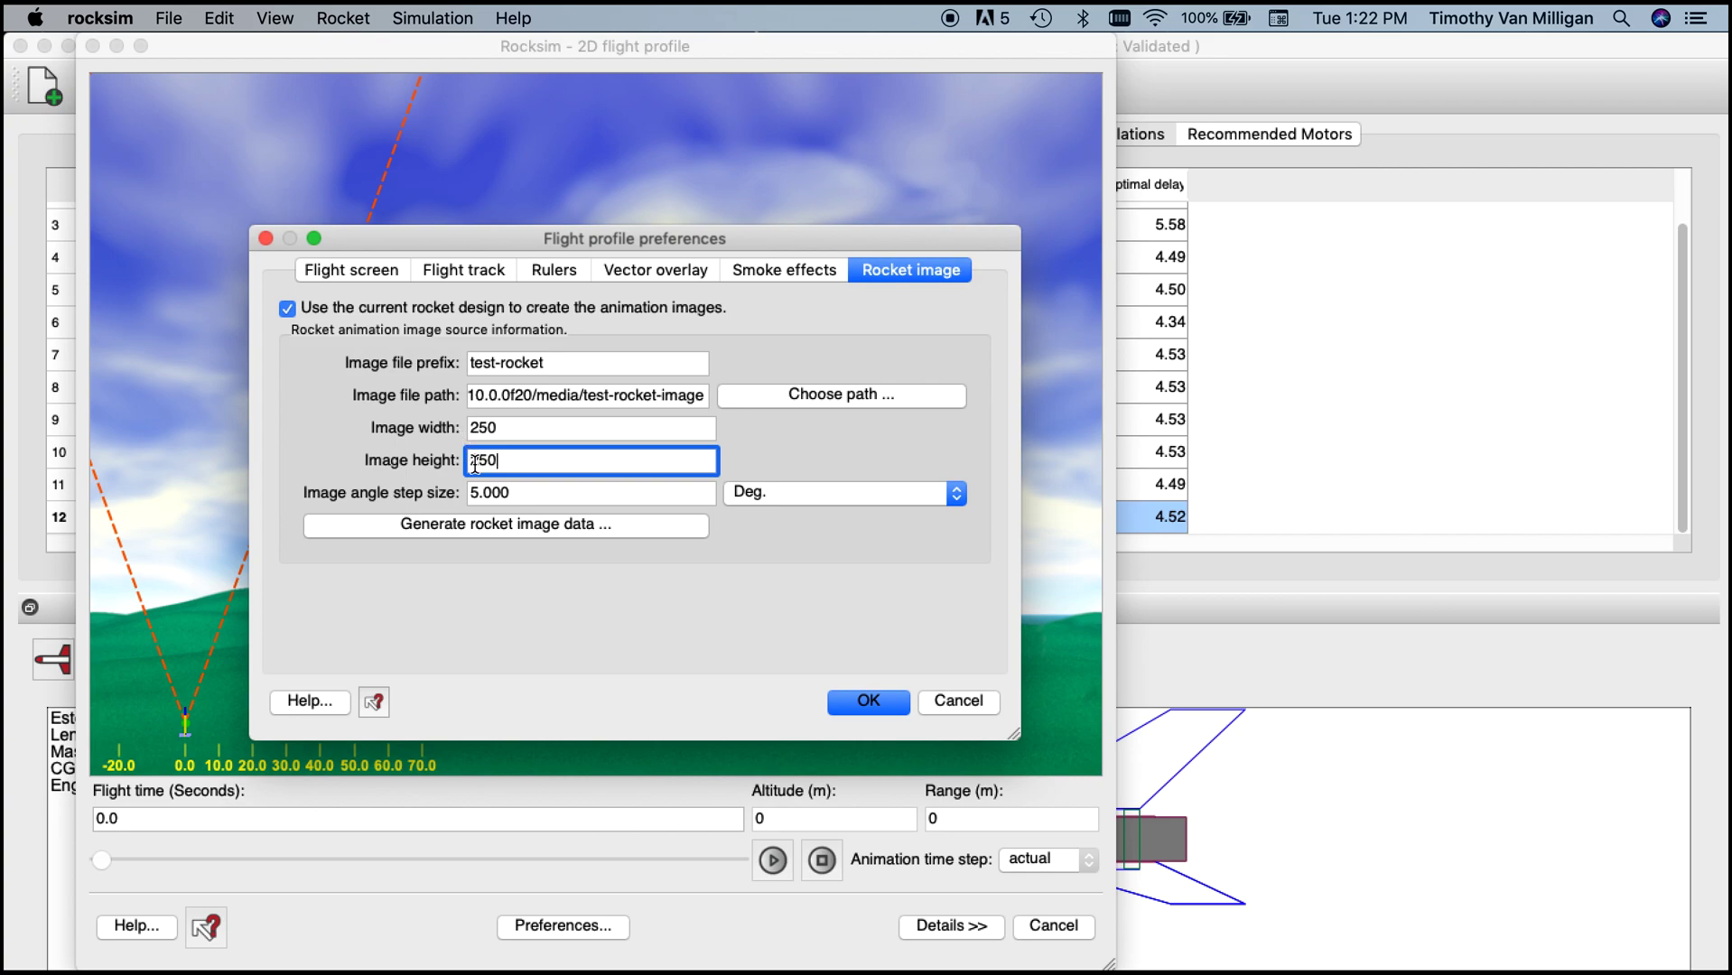
key(Tab)
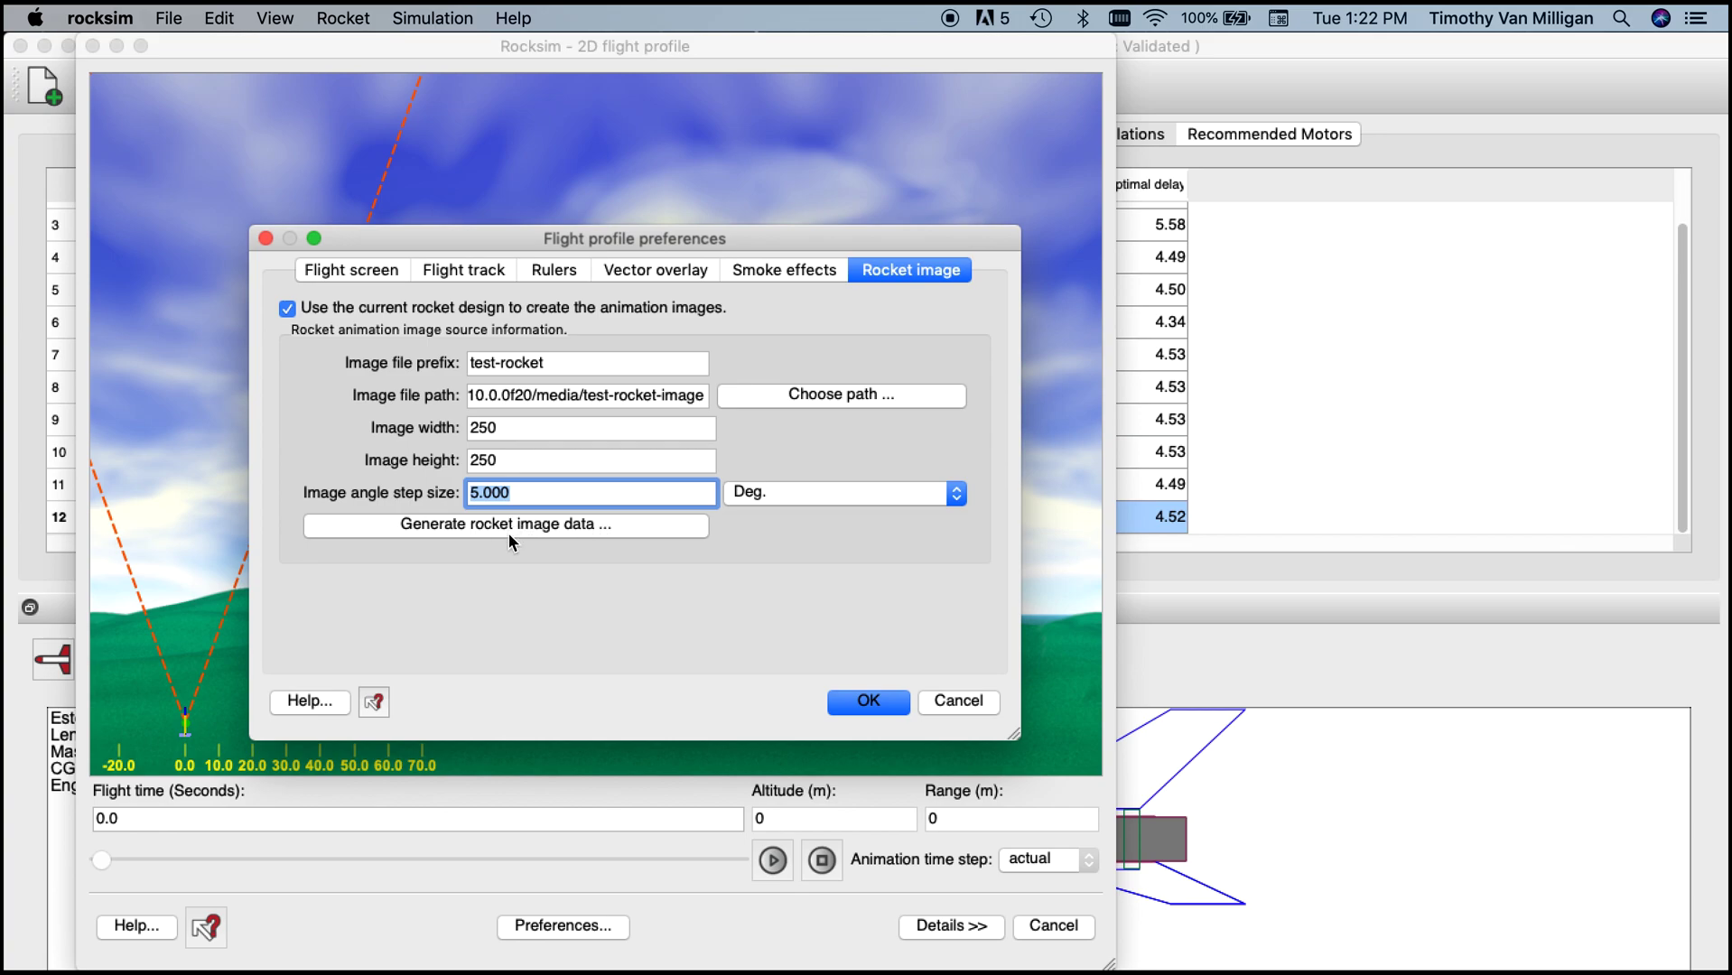
click(510, 527)
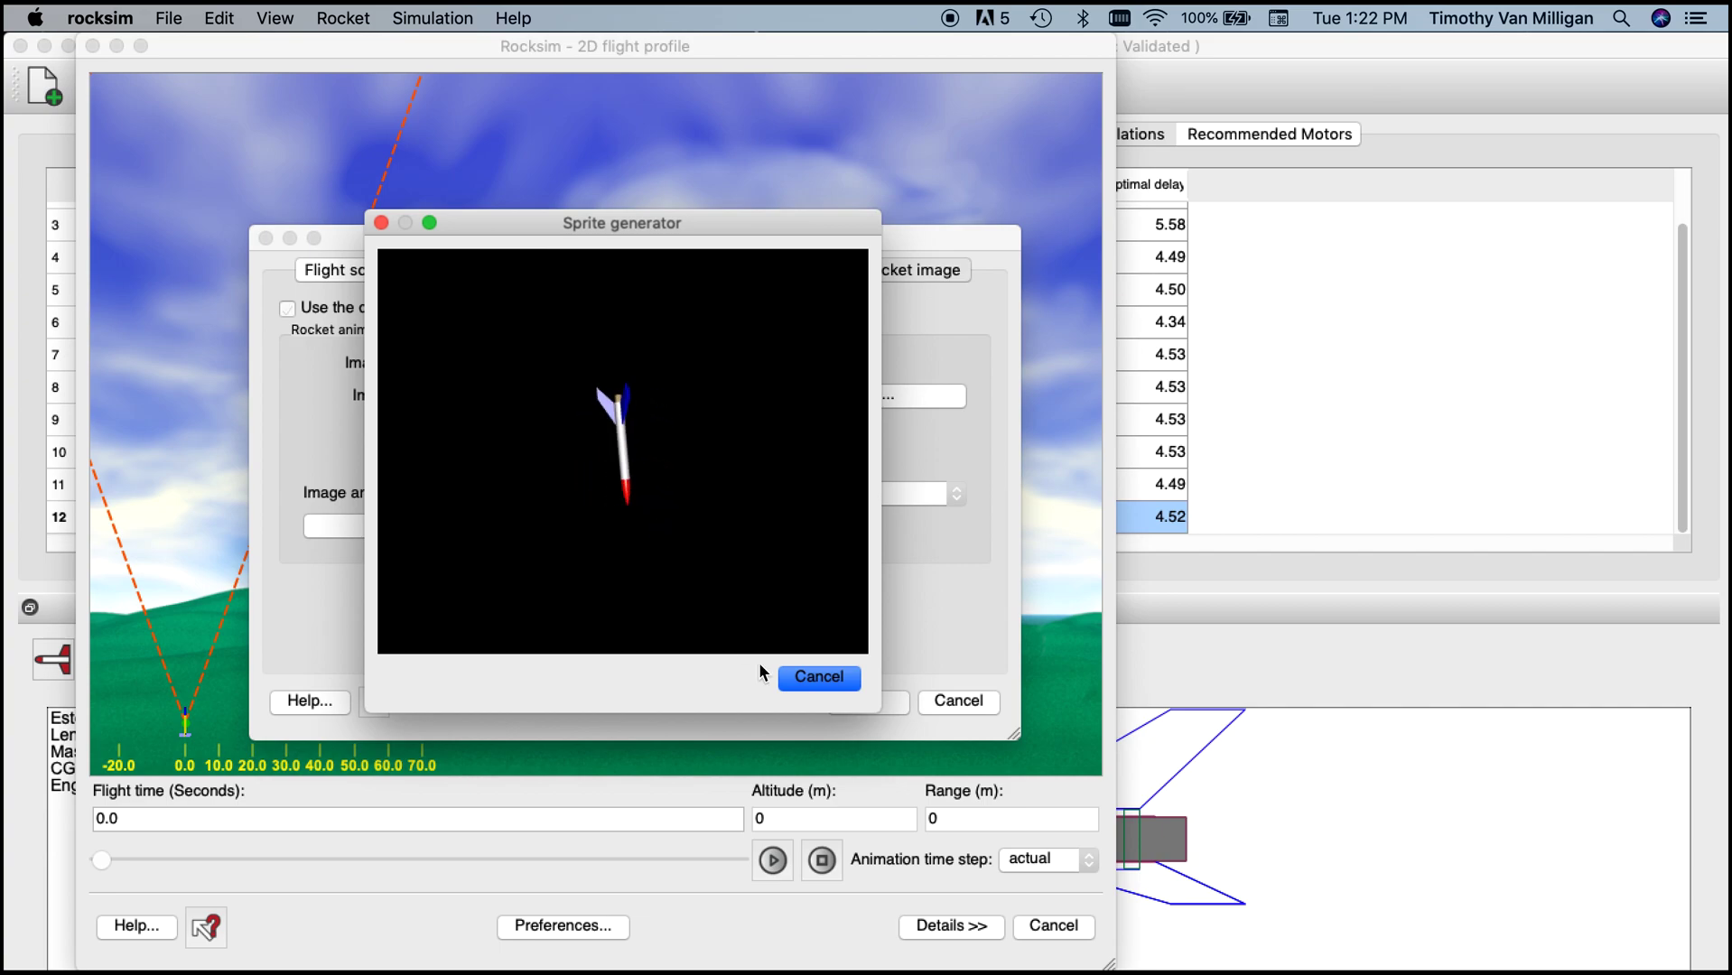
Step: Let the Sprite generator render the rocket sprite from the current design, then confirm the preferences
drag(536, 228, 942, 228)
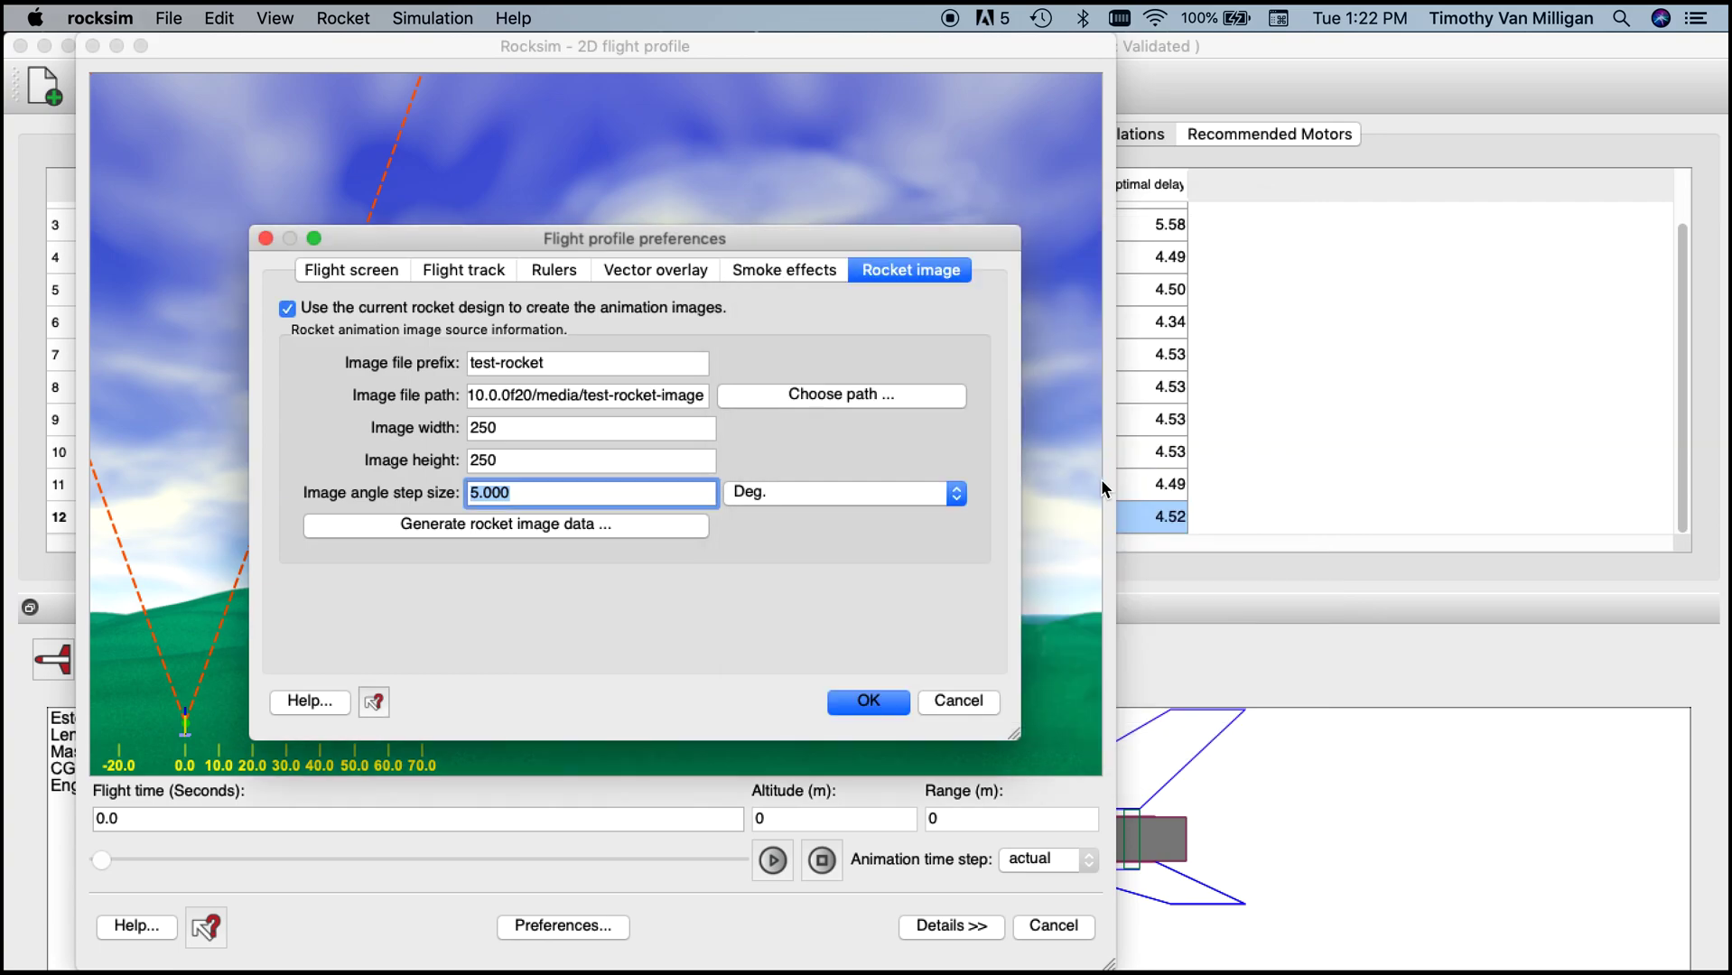
click(869, 703)
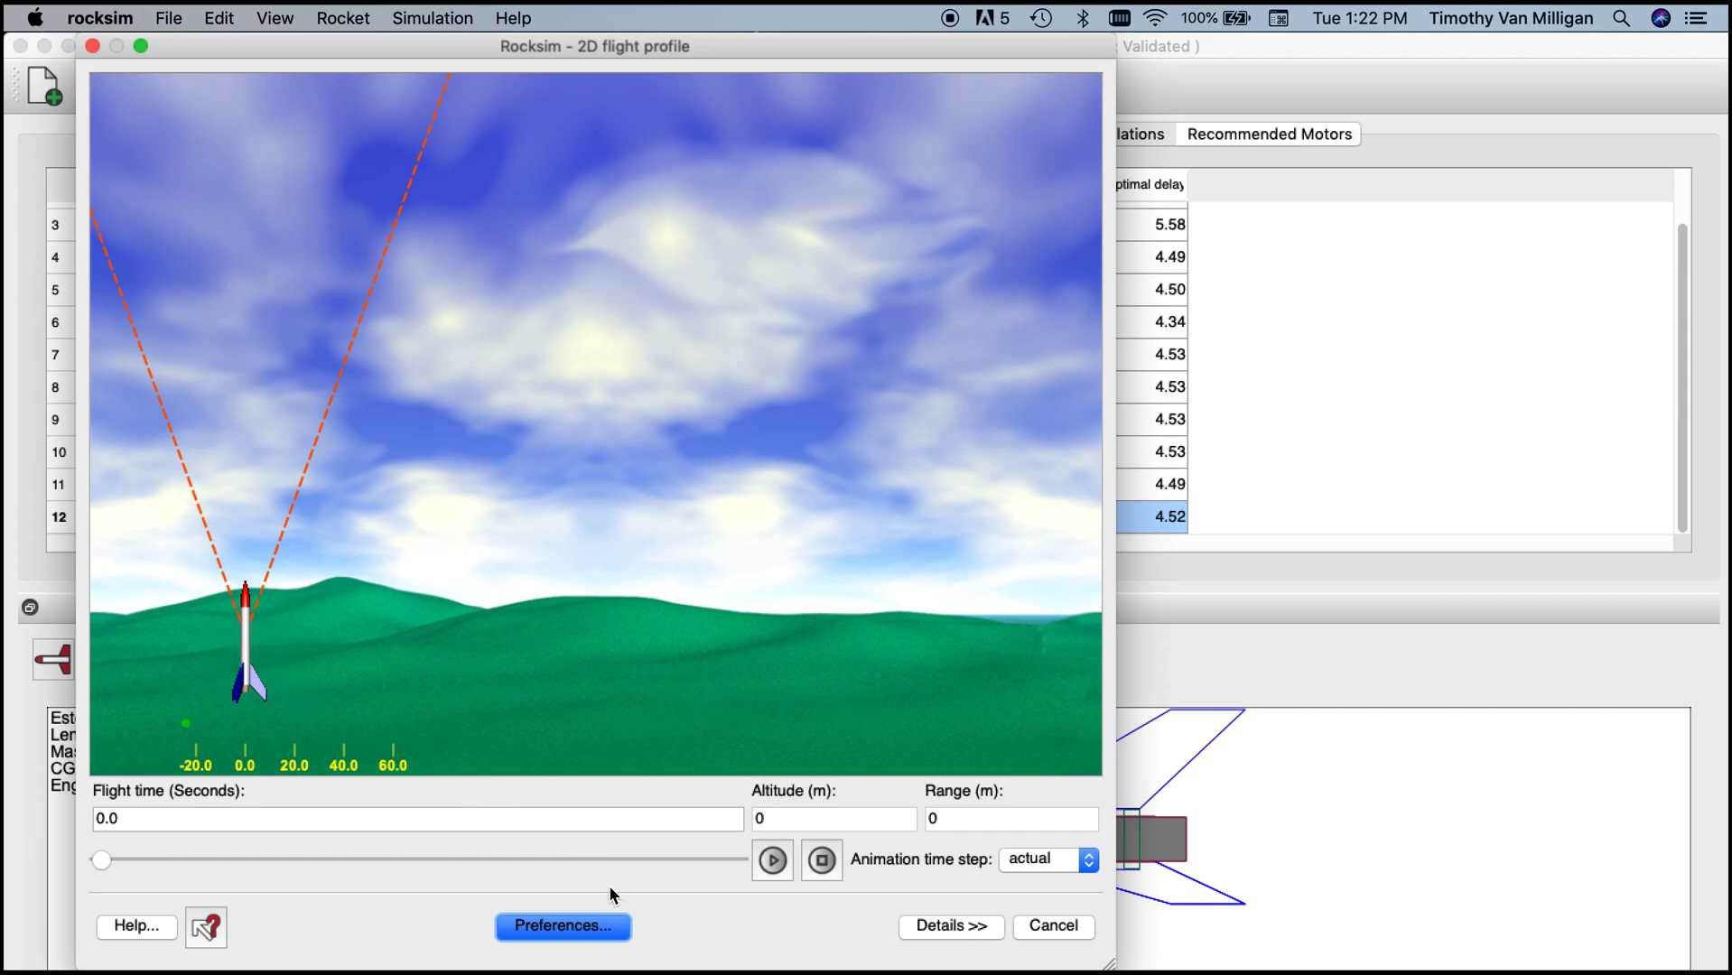
Step: Preview the flight from 3.4 s through parachute descent to landing, then enlarge the 2D profile window
drag(105, 857, 334, 869)
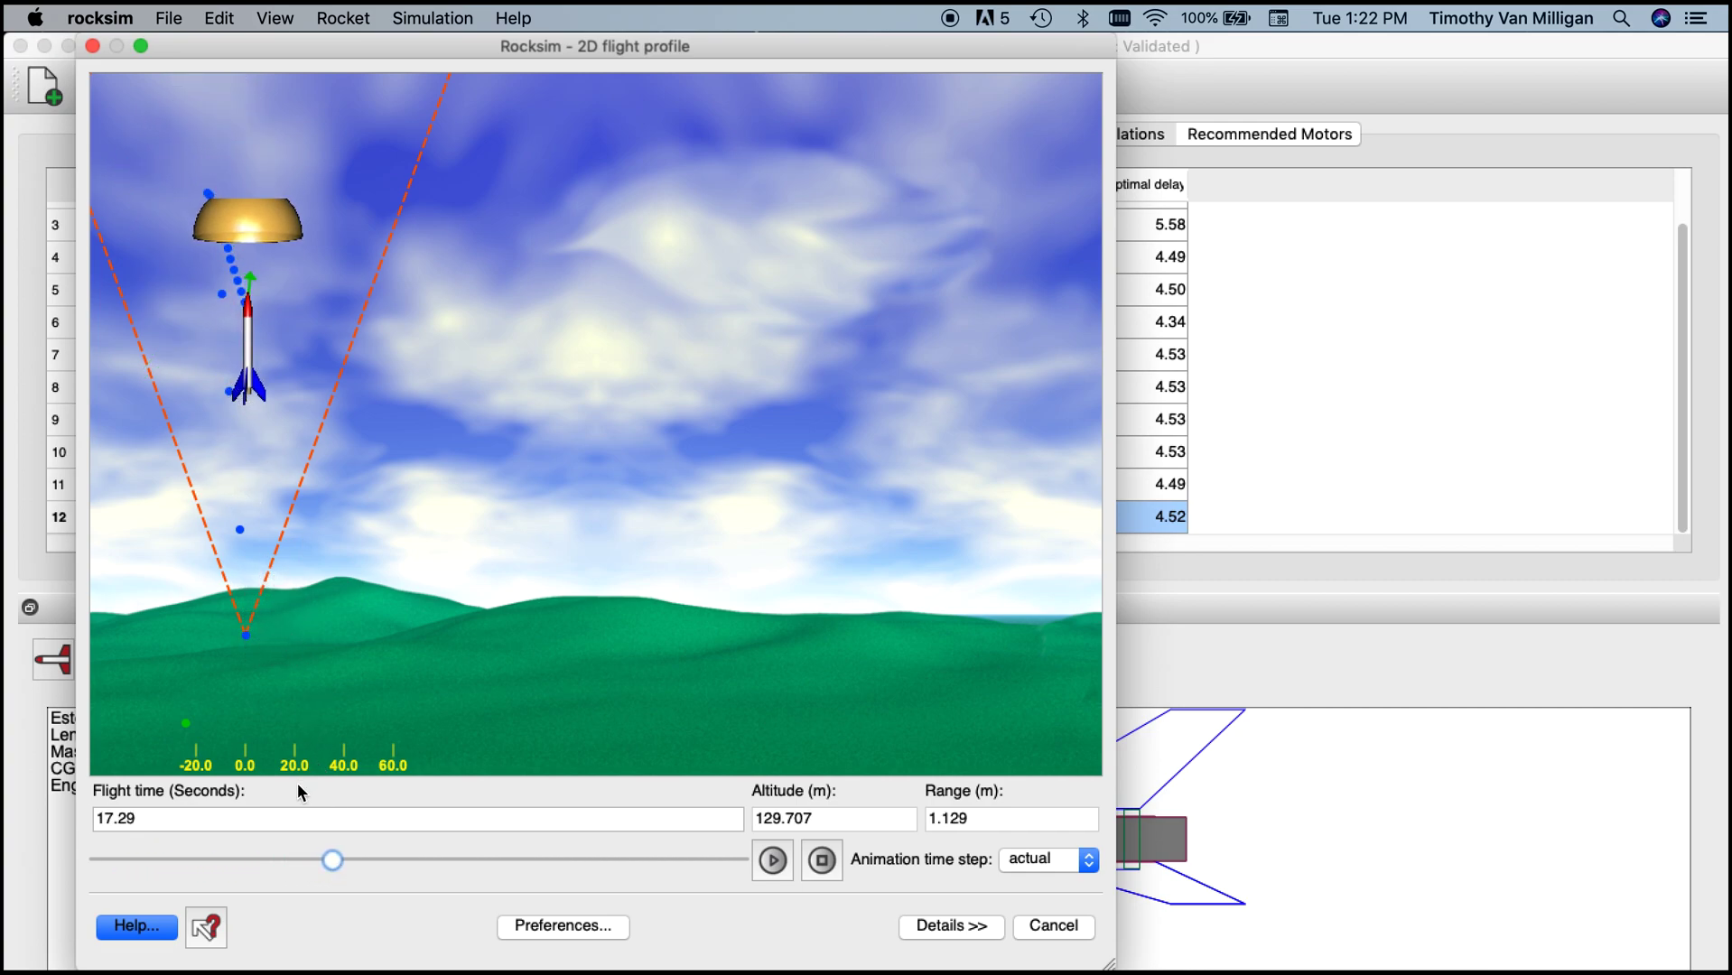
drag(334, 869, 676, 894)
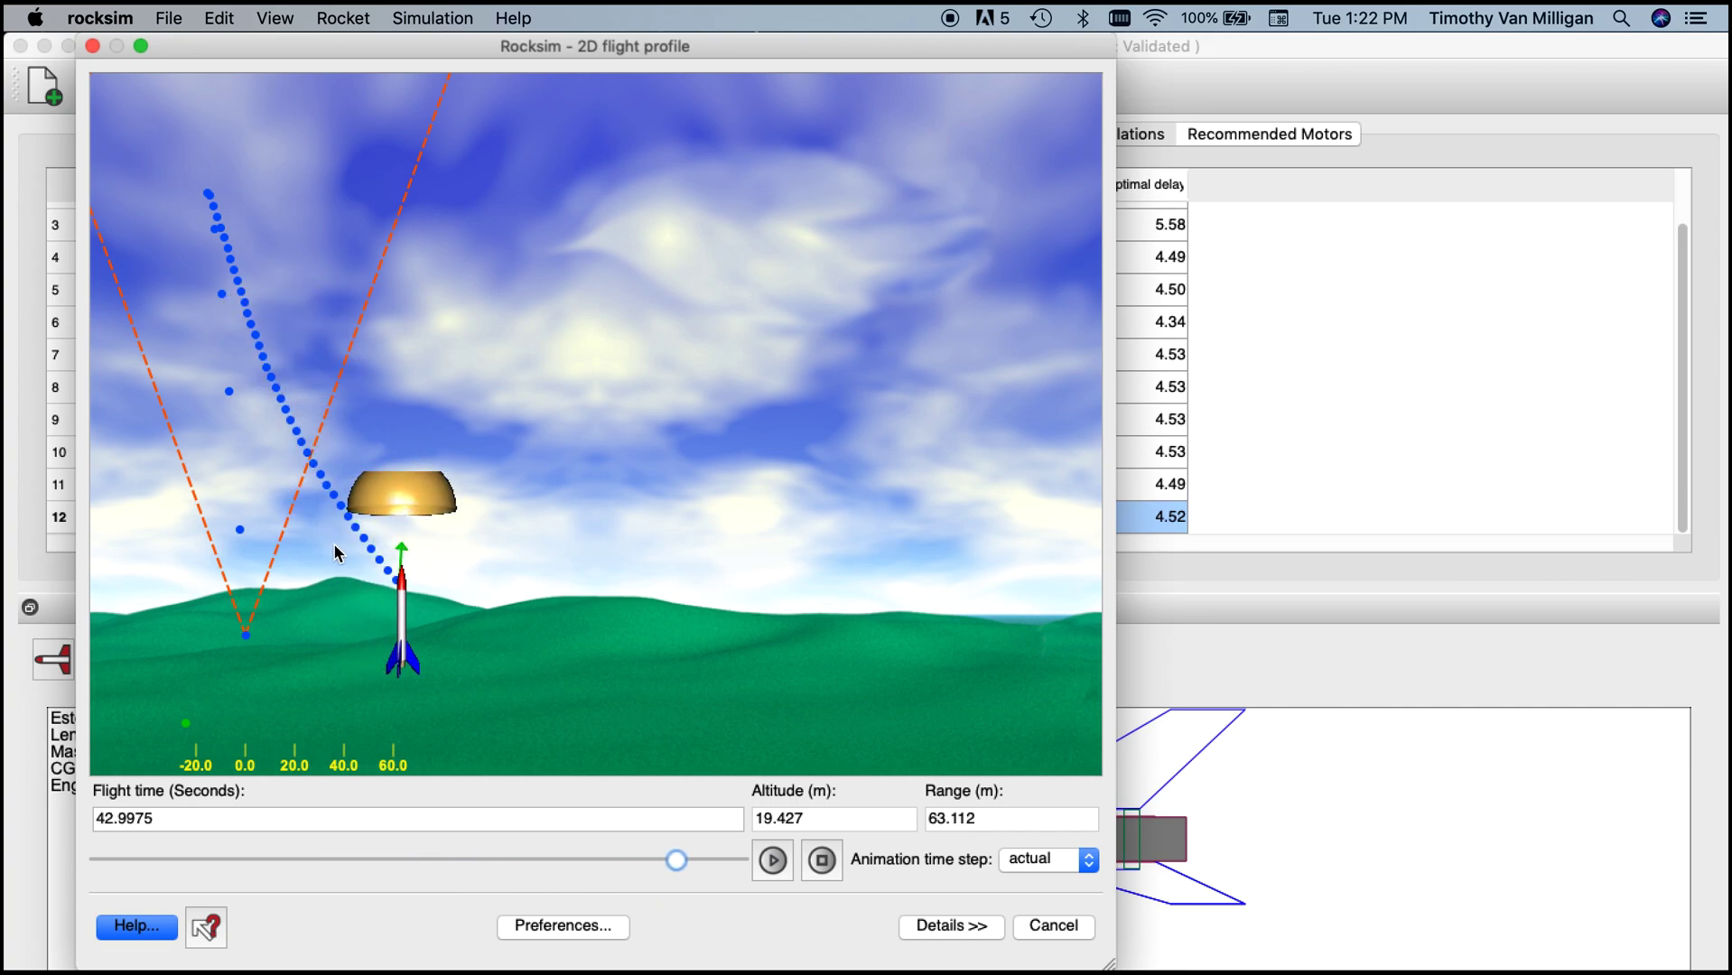
drag(671, 862, 730, 860)
drag(1104, 965, 1257, 968)
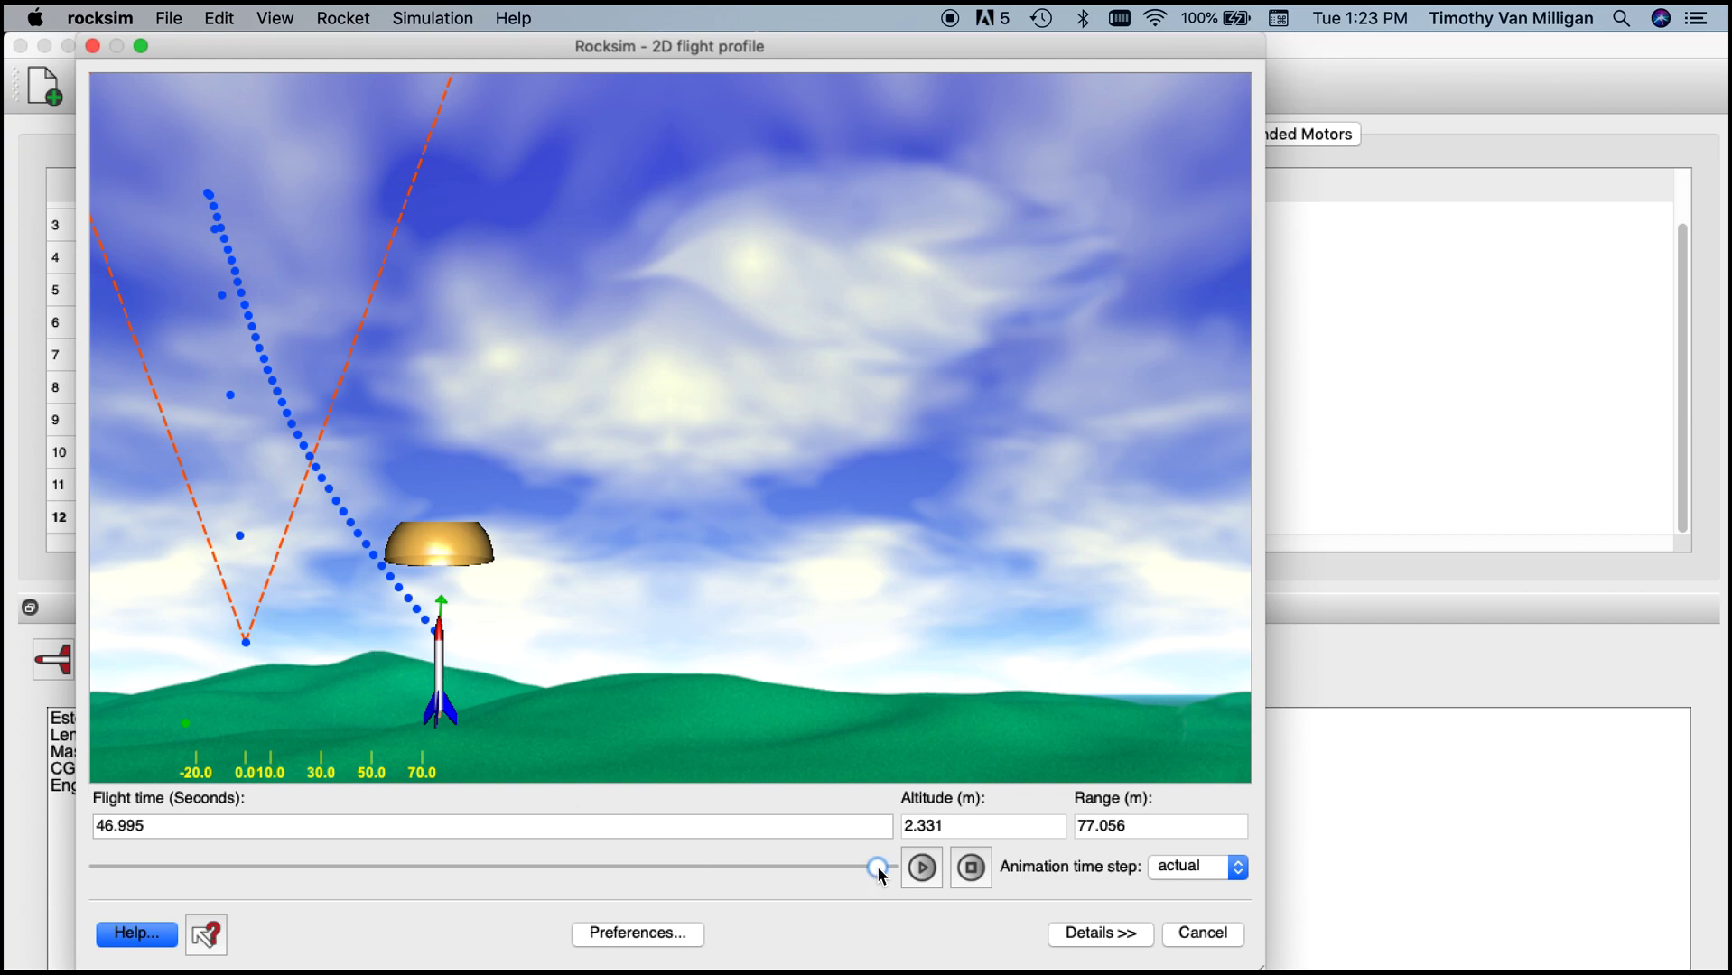
Step: Scrub the animation back to about 41.5 s and then 2.6 s, and bring up Preferences
drag(876, 869, 119, 870)
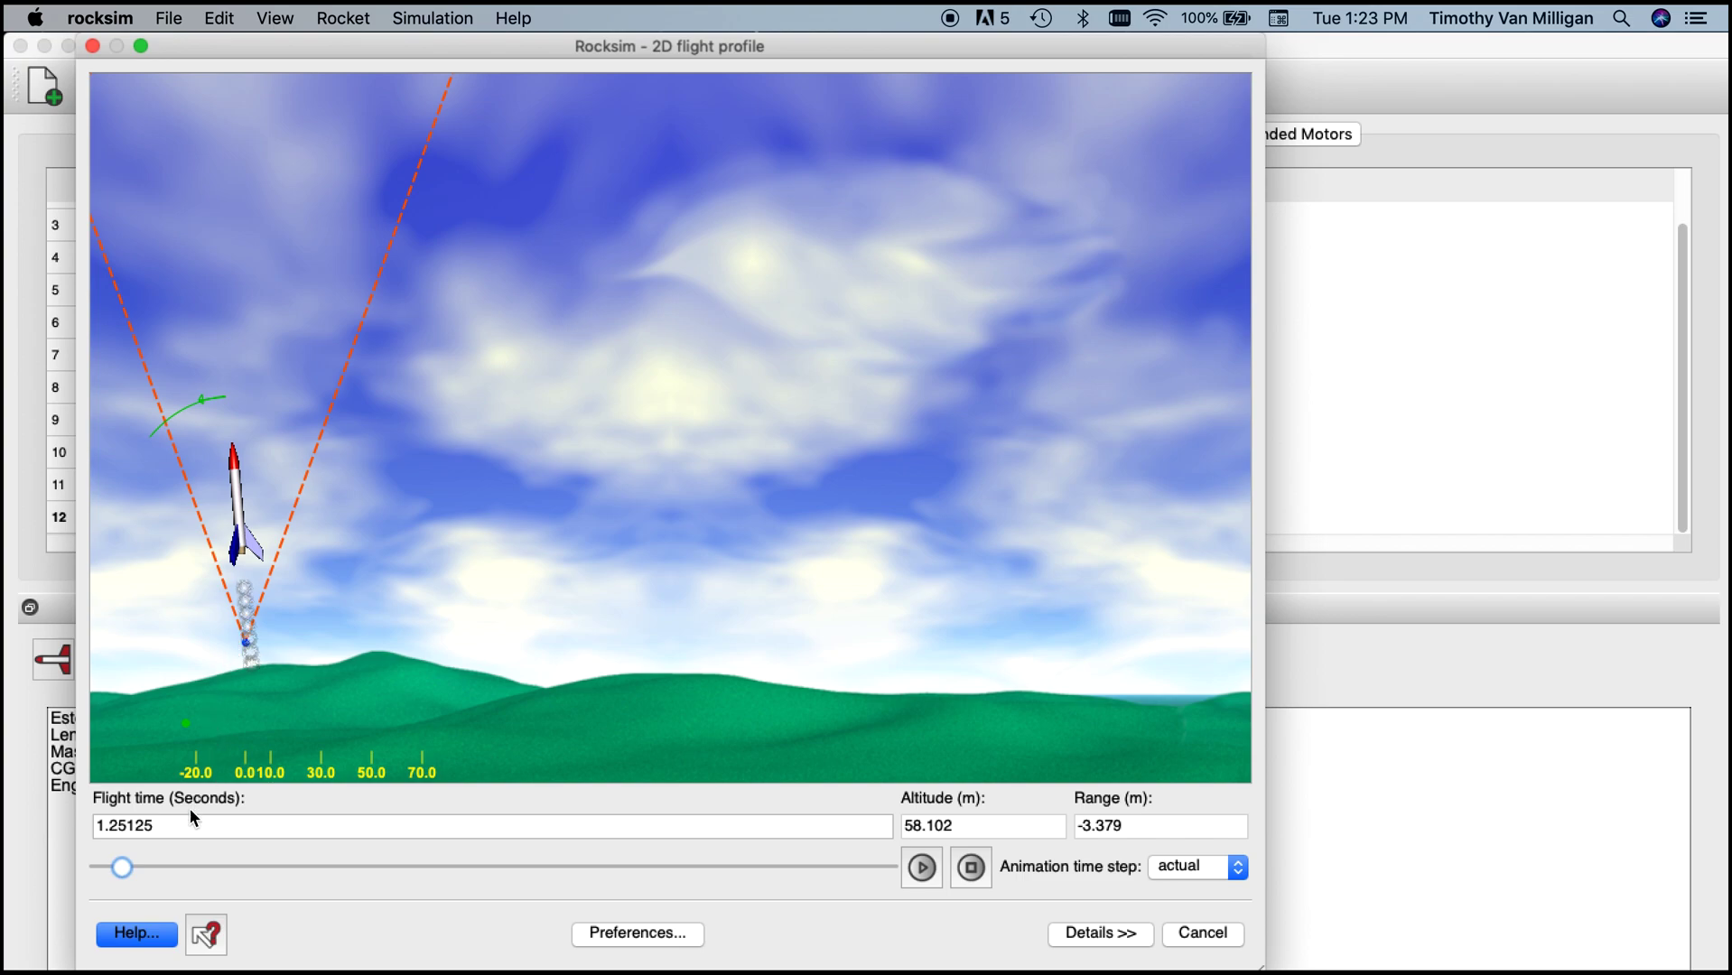
drag(121, 869, 262, 863)
click(667, 936)
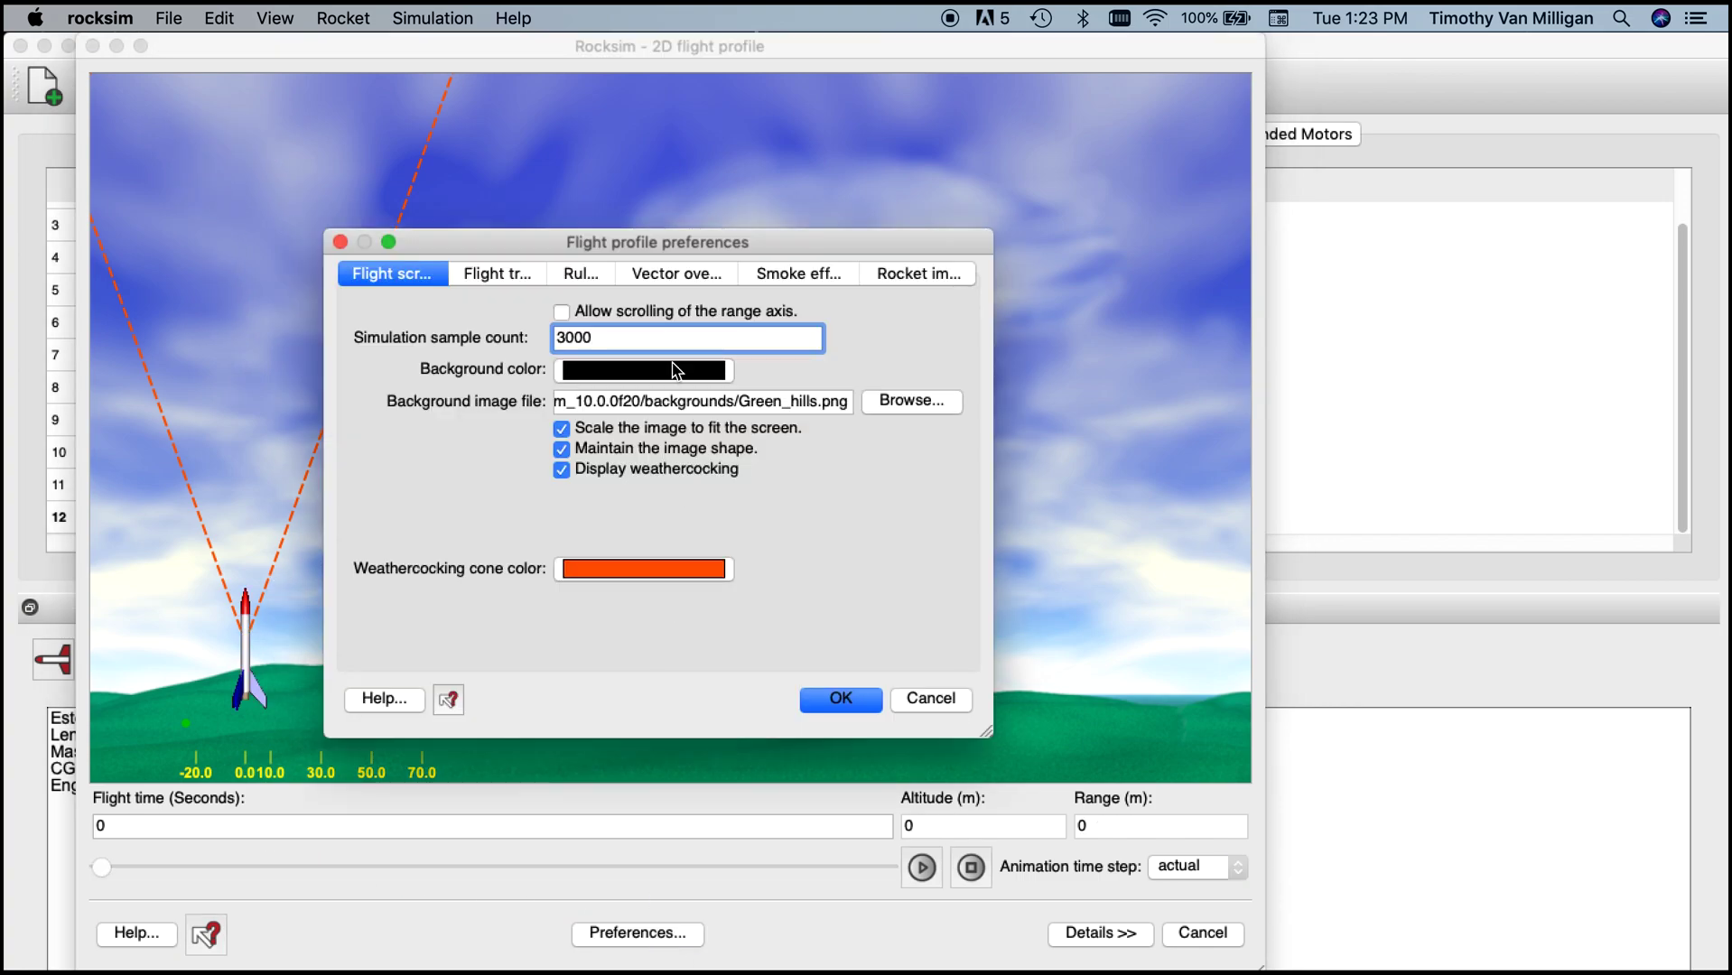
Step: Change the smoke puff distance from 5 to 4 and re-run the simulation
click(792, 275)
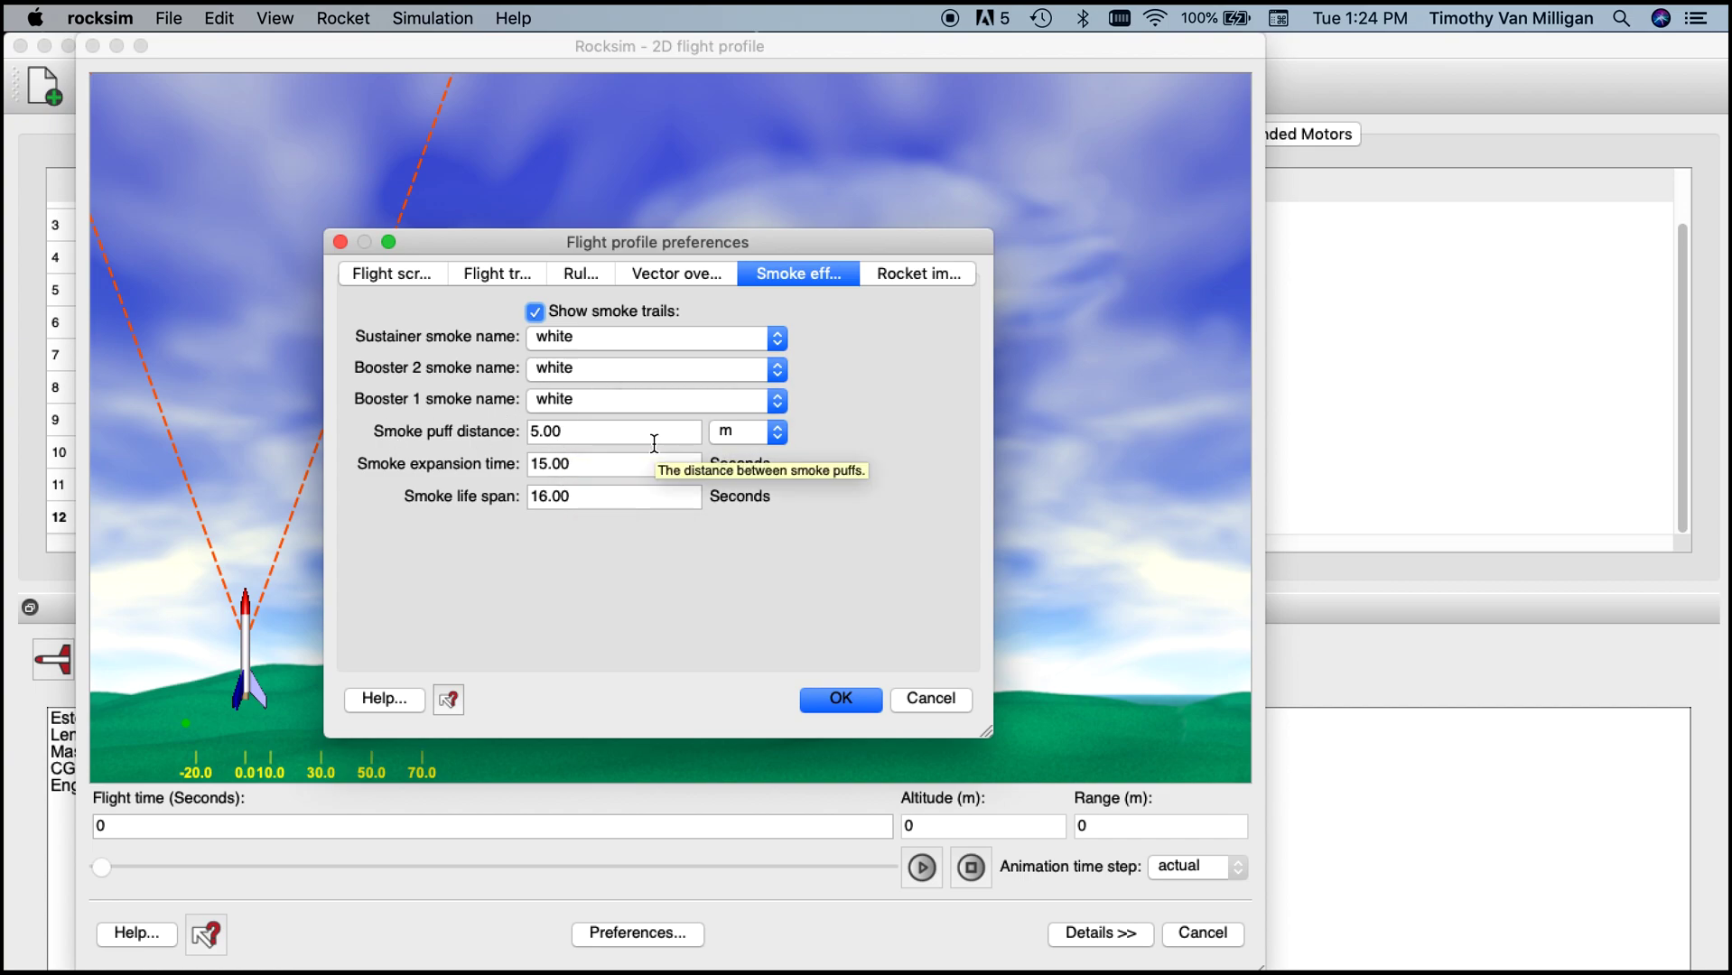
click(535, 437)
drag(532, 437, 527, 442)
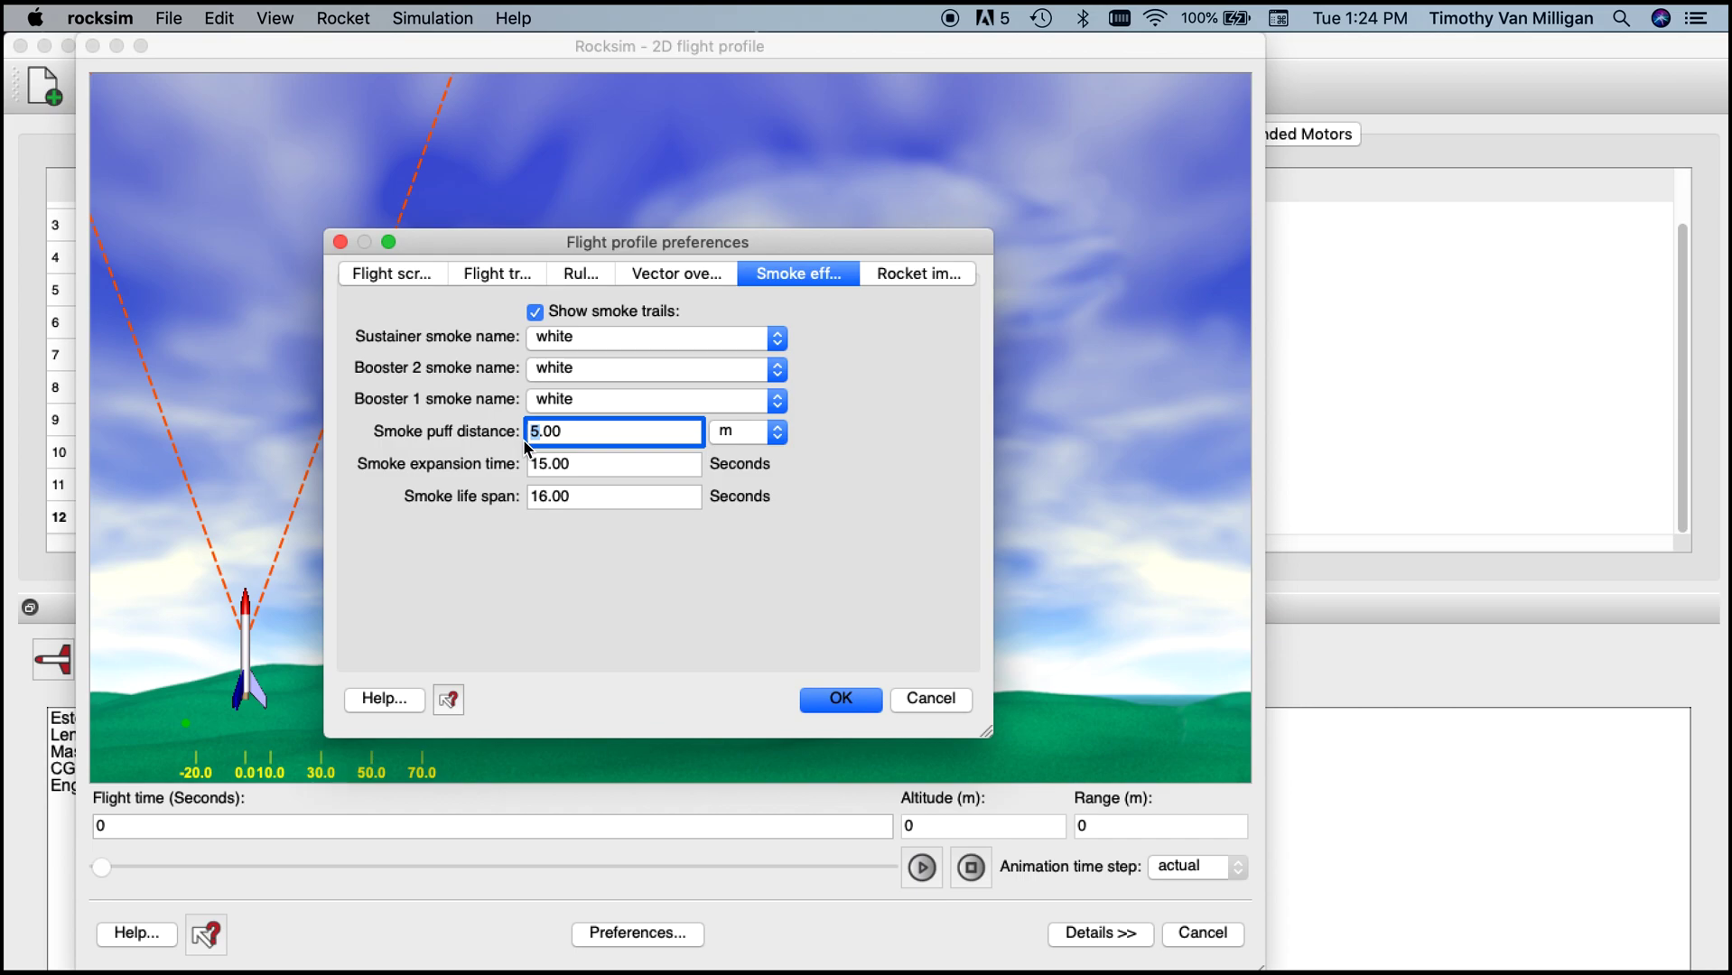
text(4)
click(816, 701)
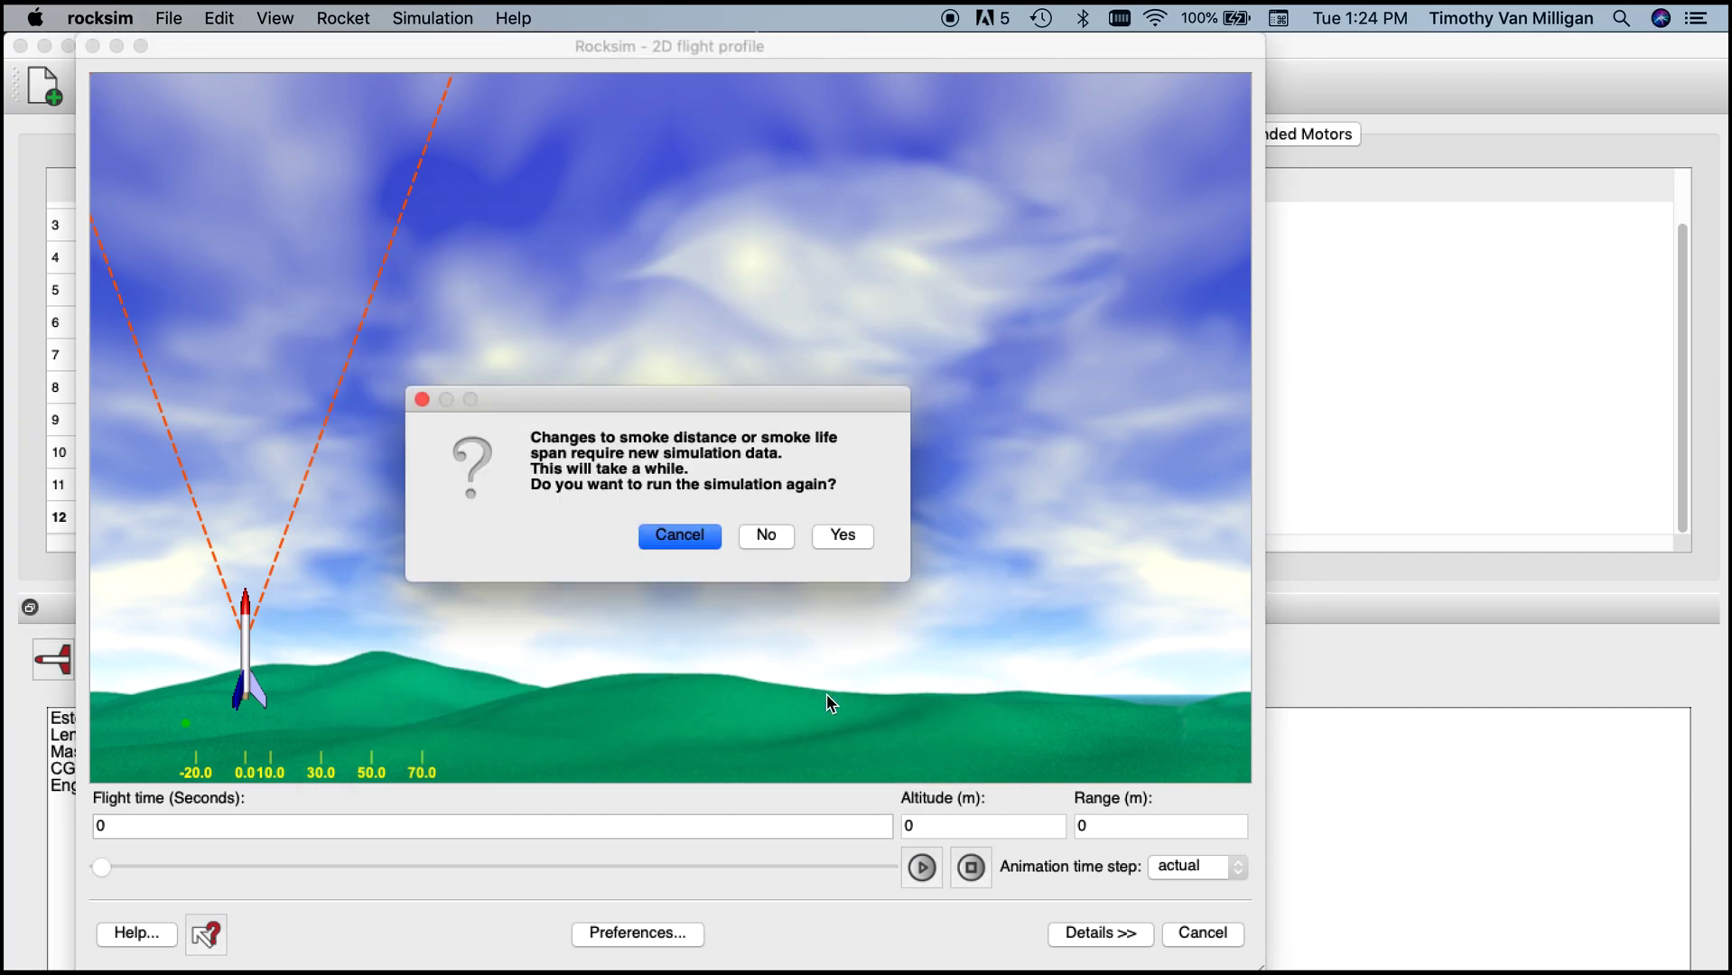
click(841, 537)
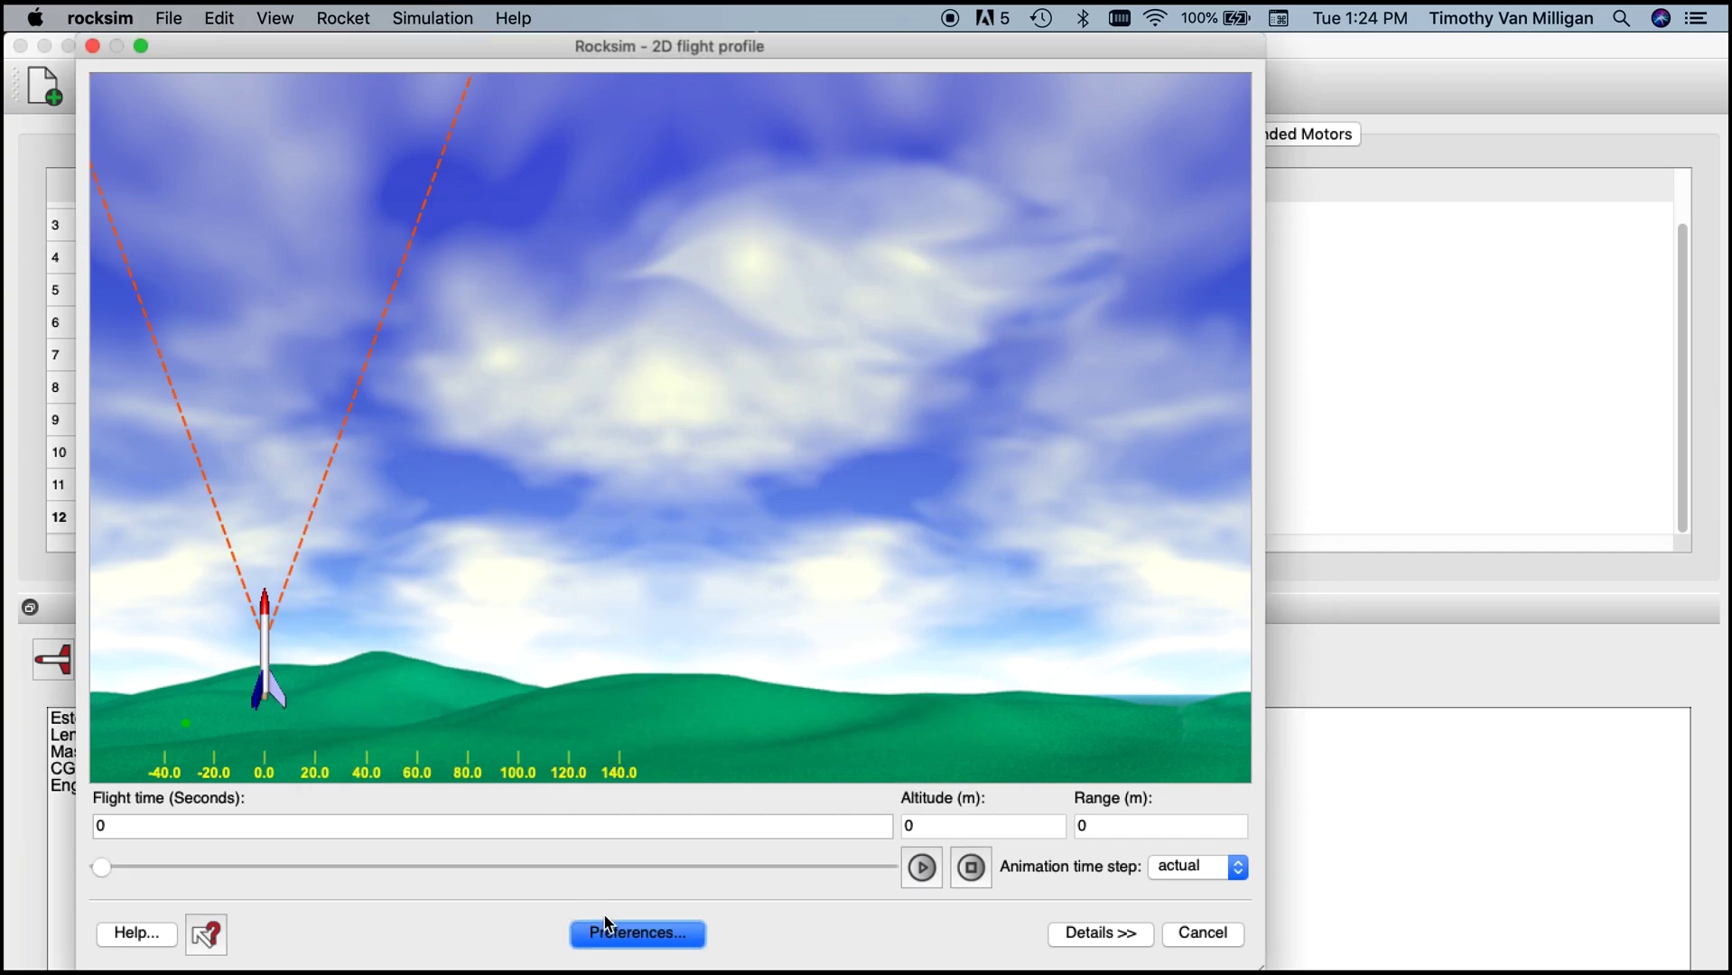
Step: Inspect the denser smoke trail during the first seconds after launch, then reopen the preferences
drag(96, 865, 119, 862)
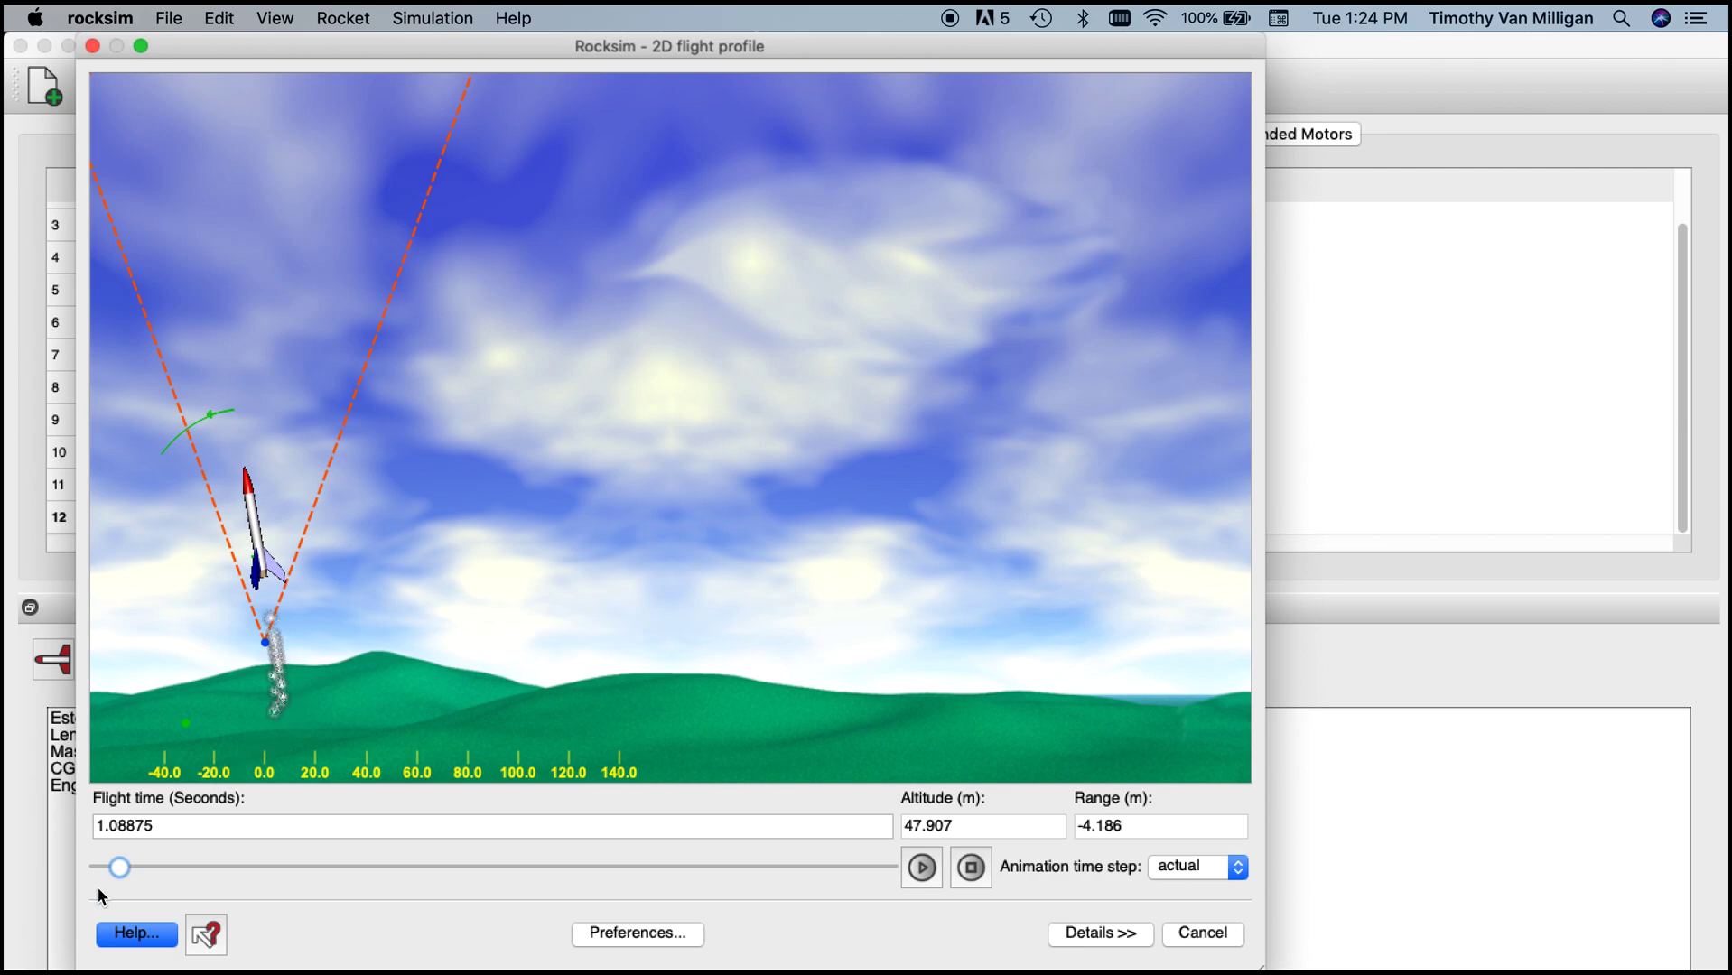
drag(114, 865, 119, 866)
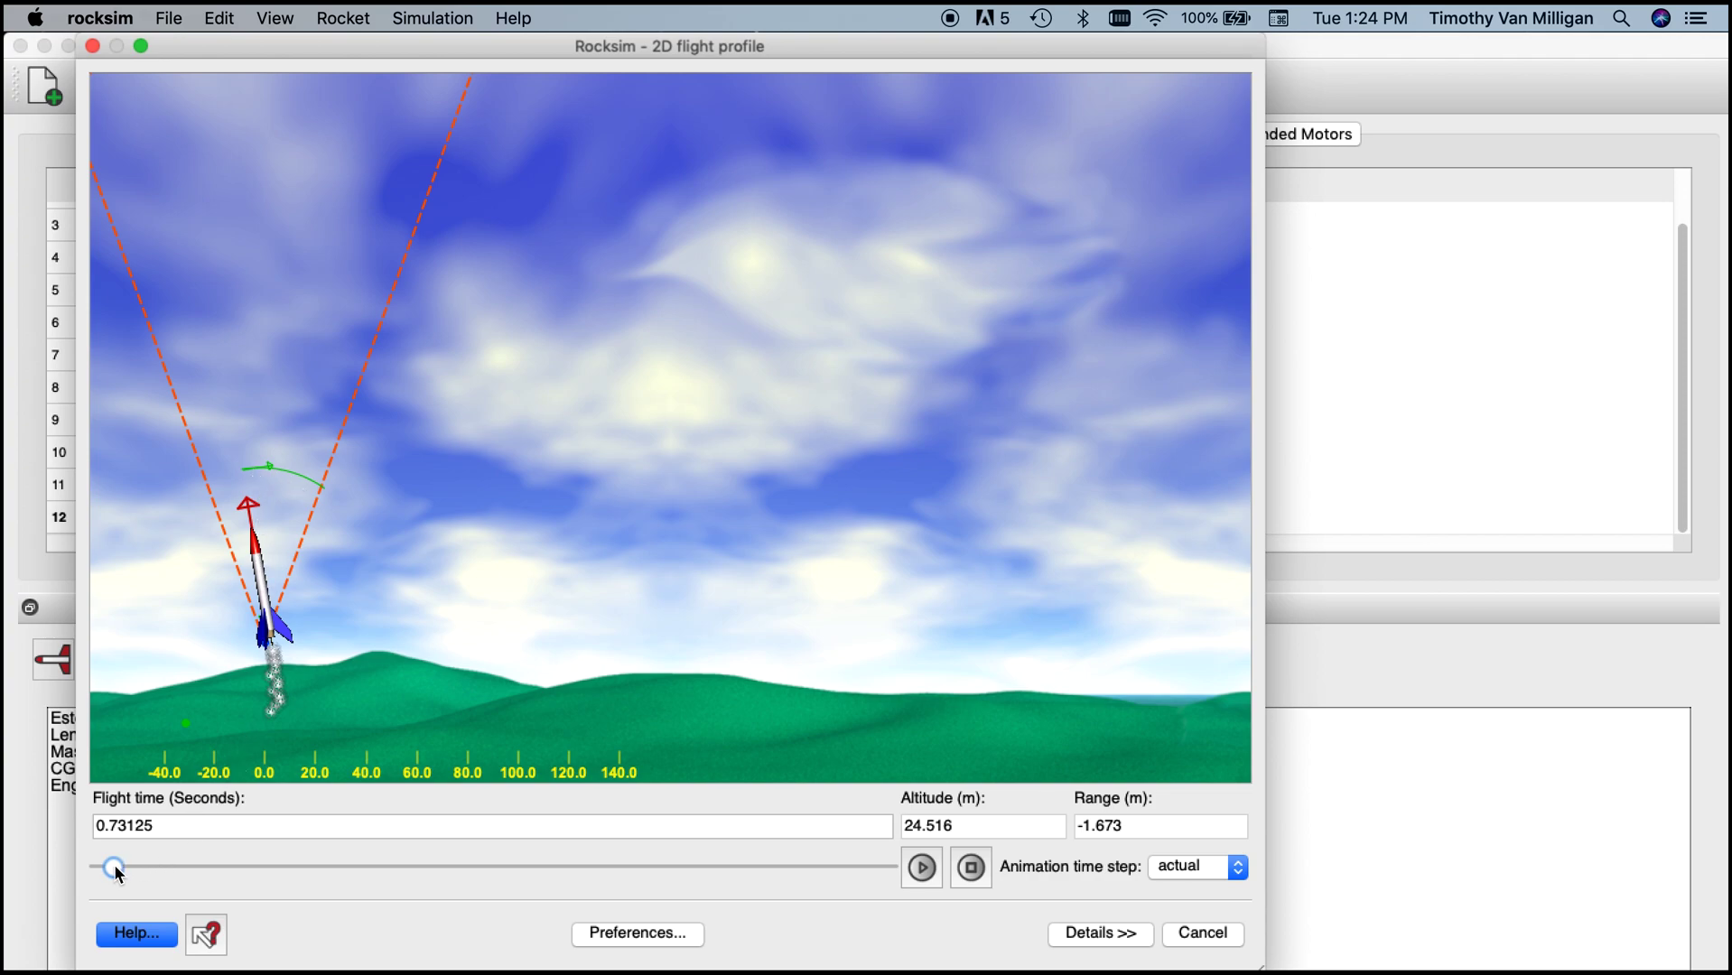
drag(114, 867, 114, 866)
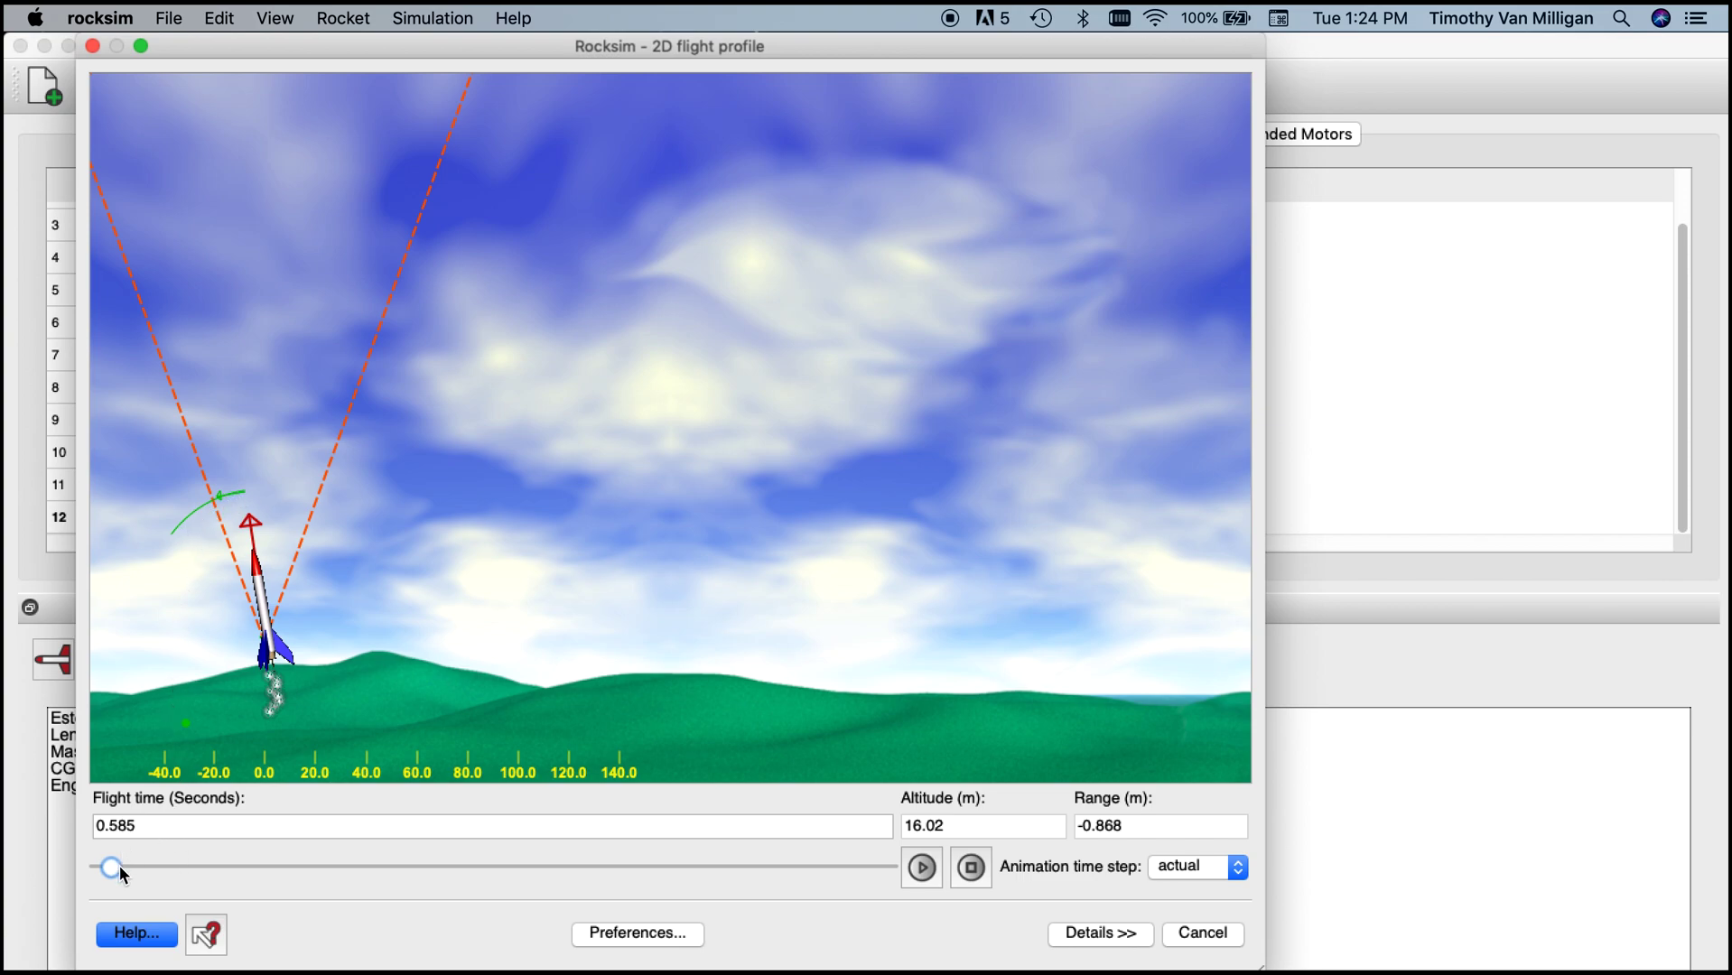
drag(119, 865, 219, 863)
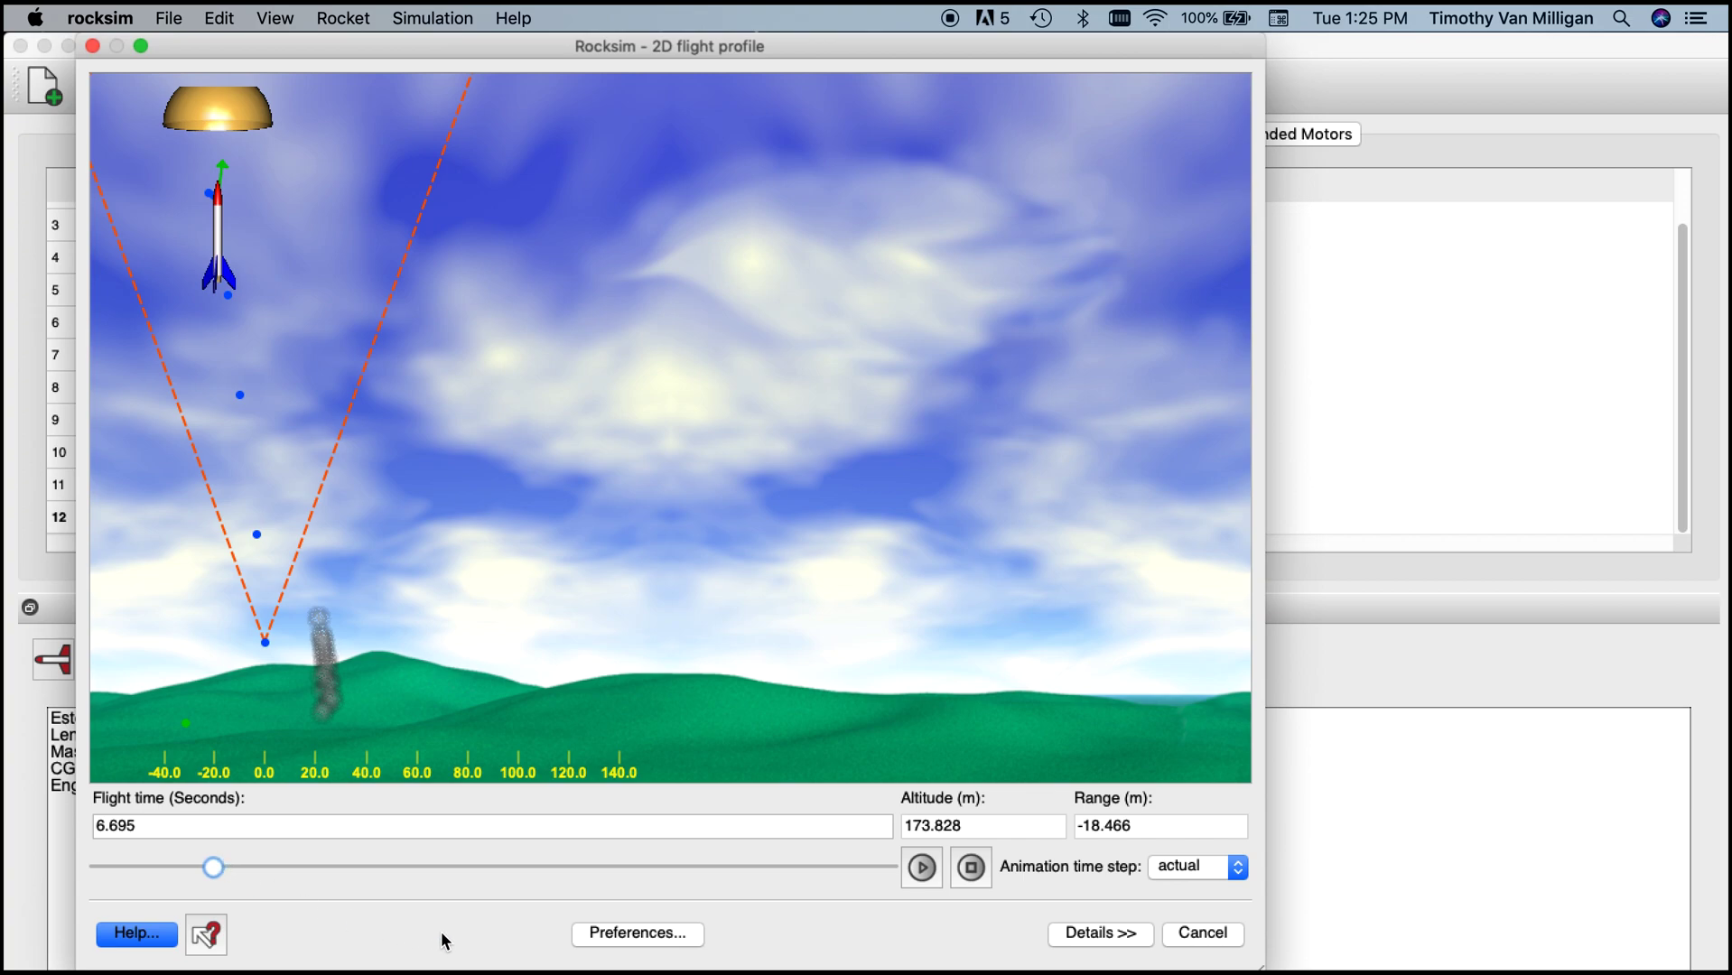
click(630, 935)
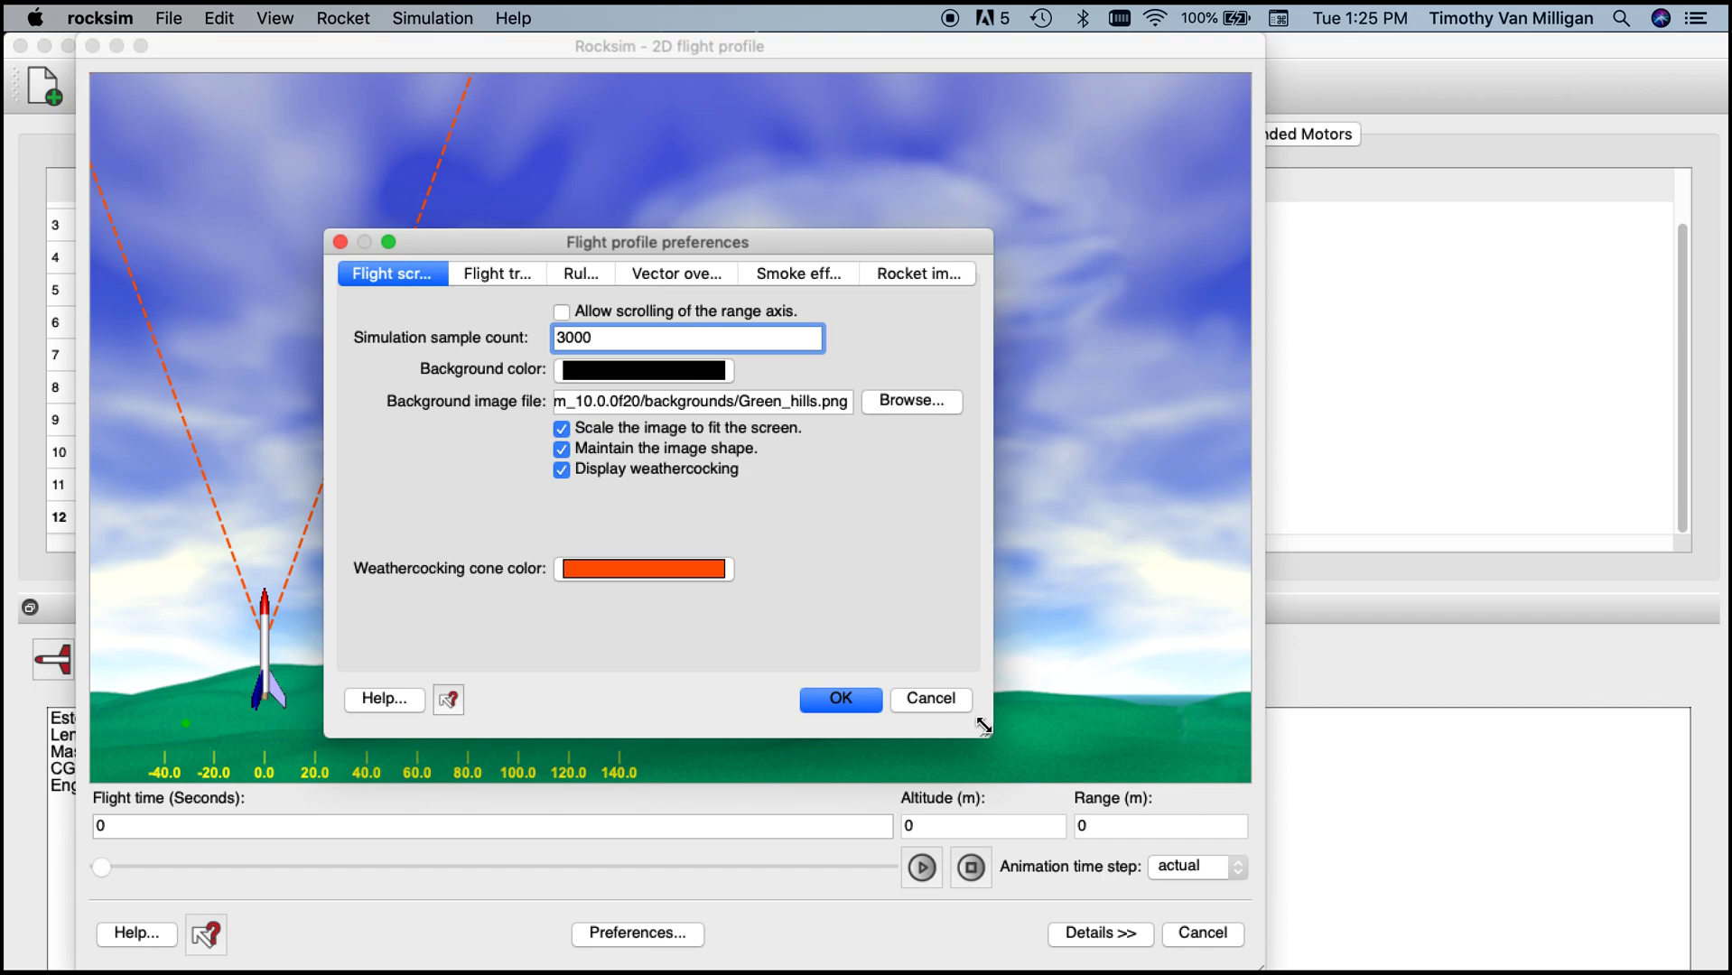
Step: Widen the preferences dialog and set the vector overlay to None
drag(988, 730, 1149, 745)
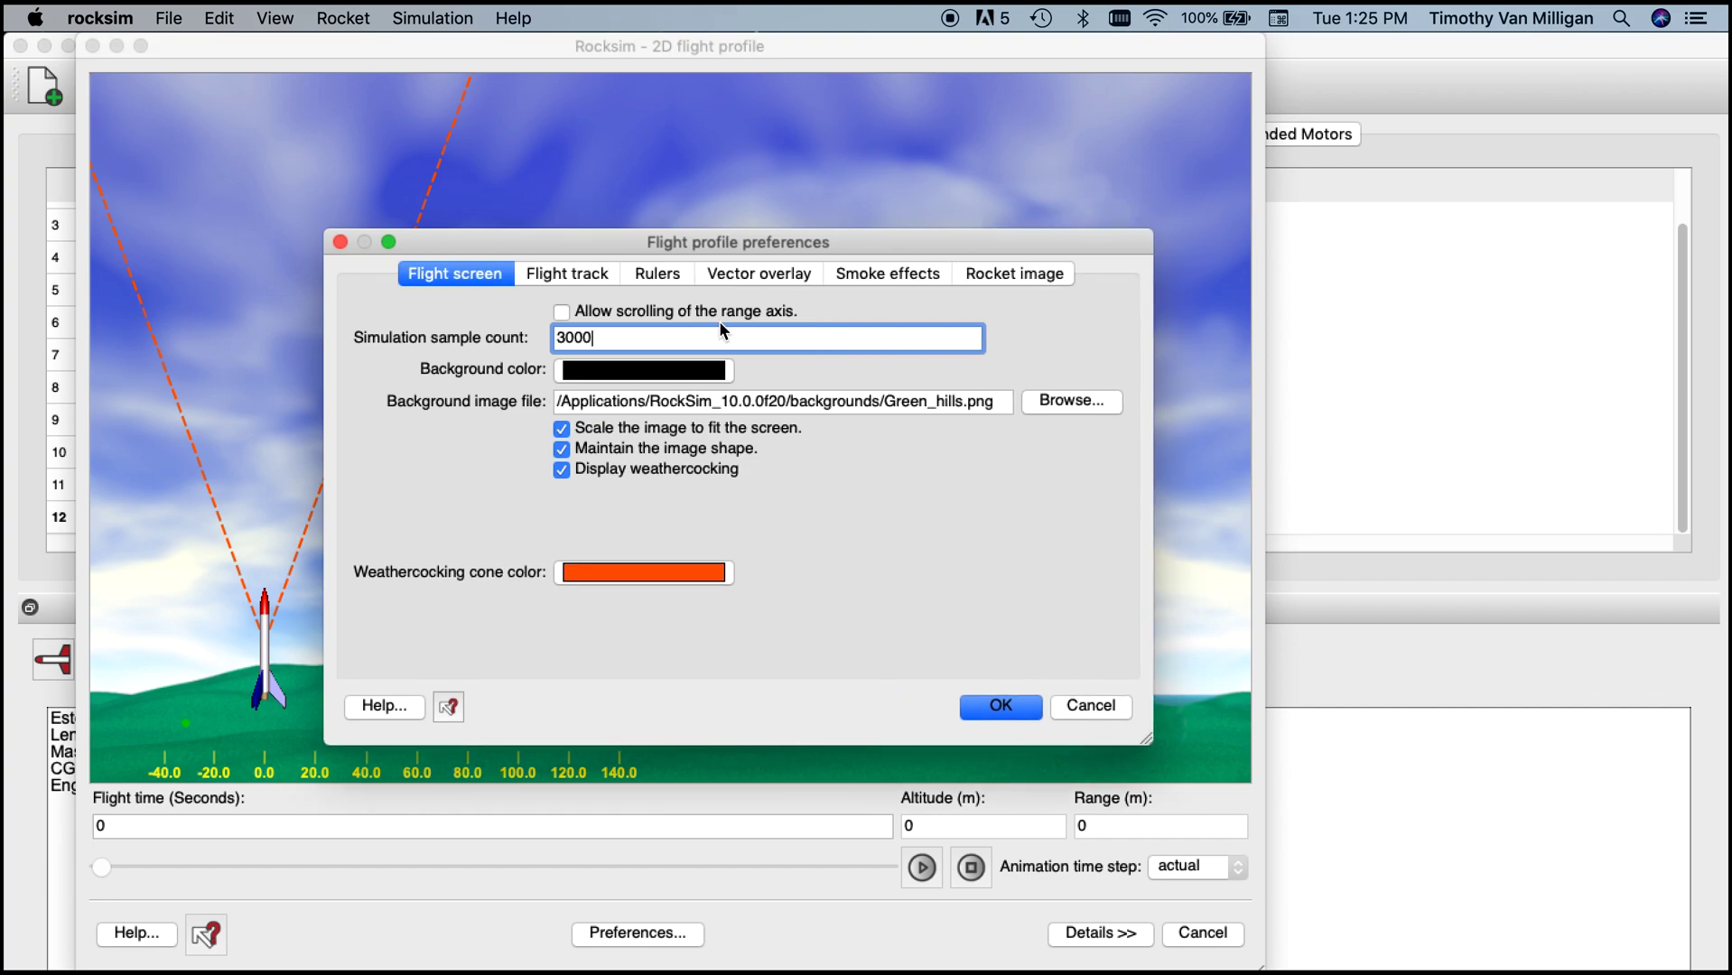
click(733, 273)
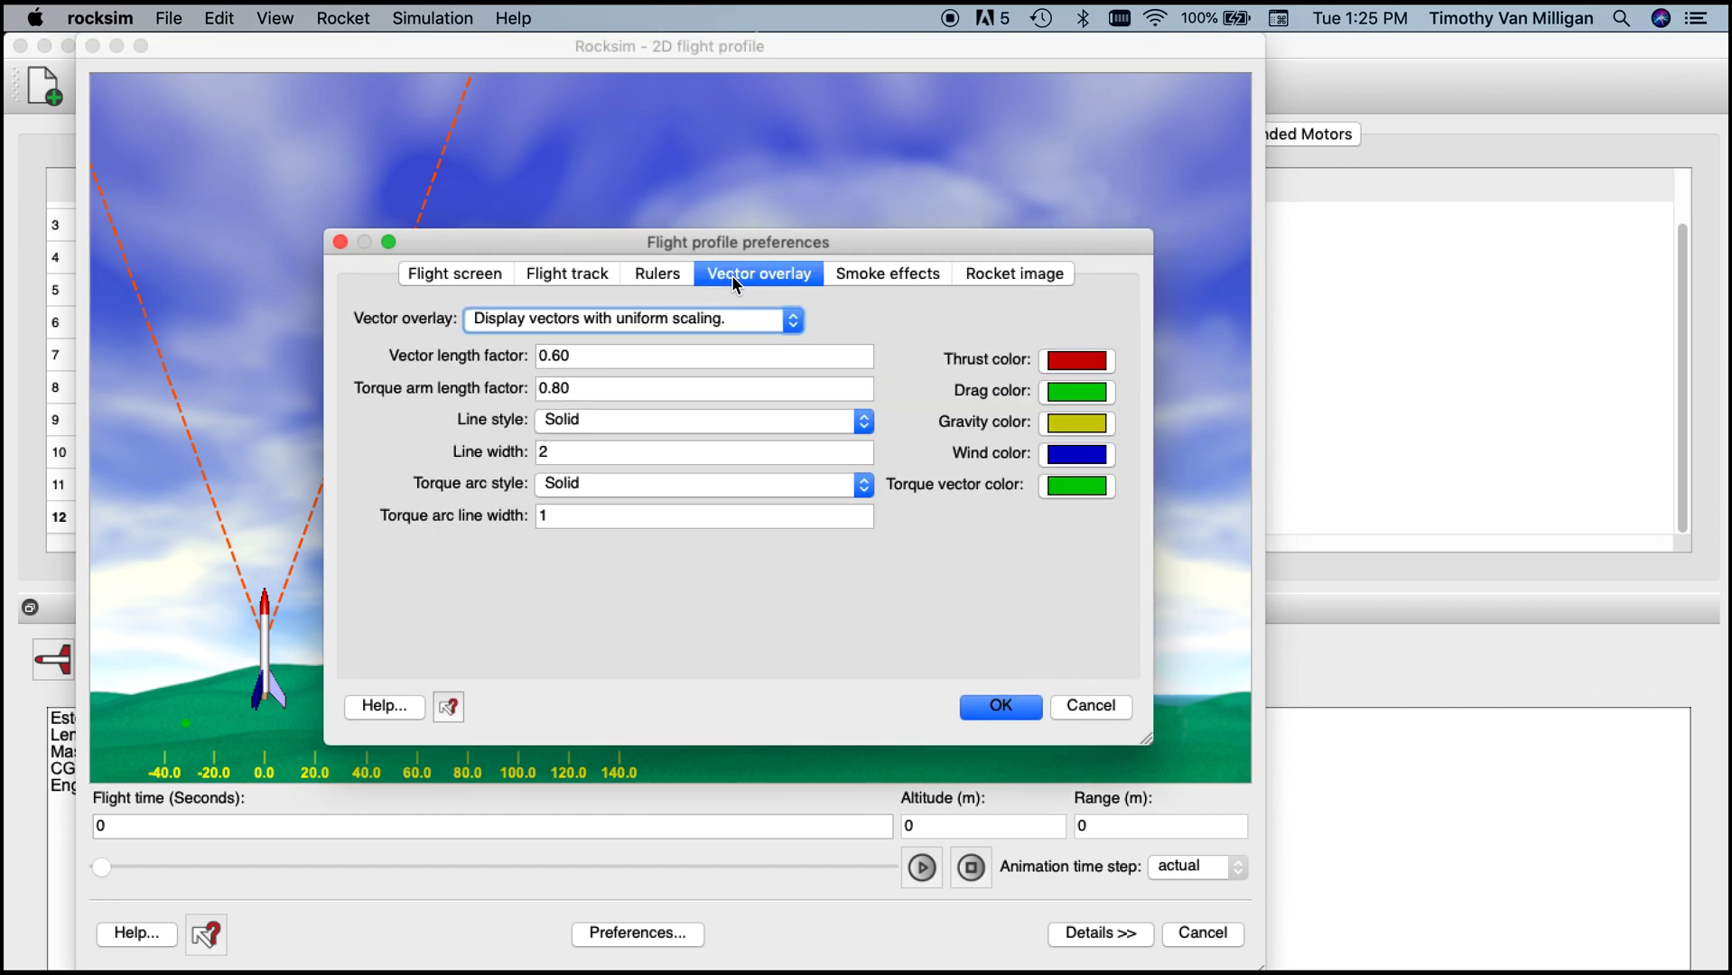
click(629, 327)
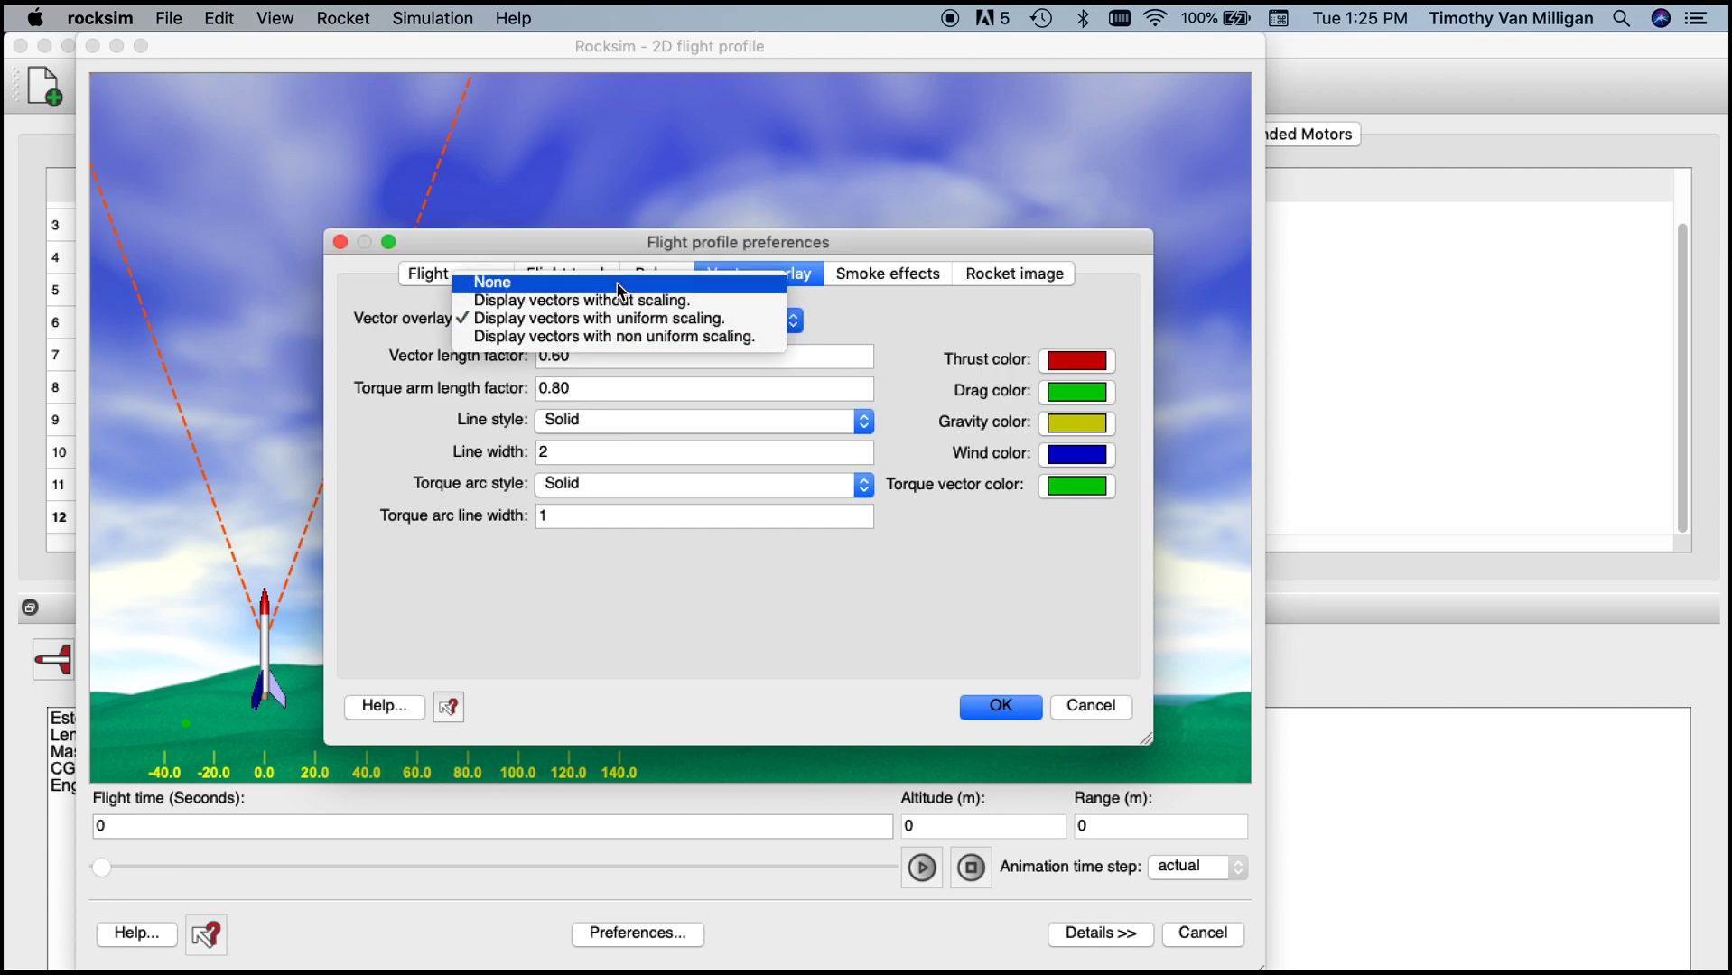
click(619, 286)
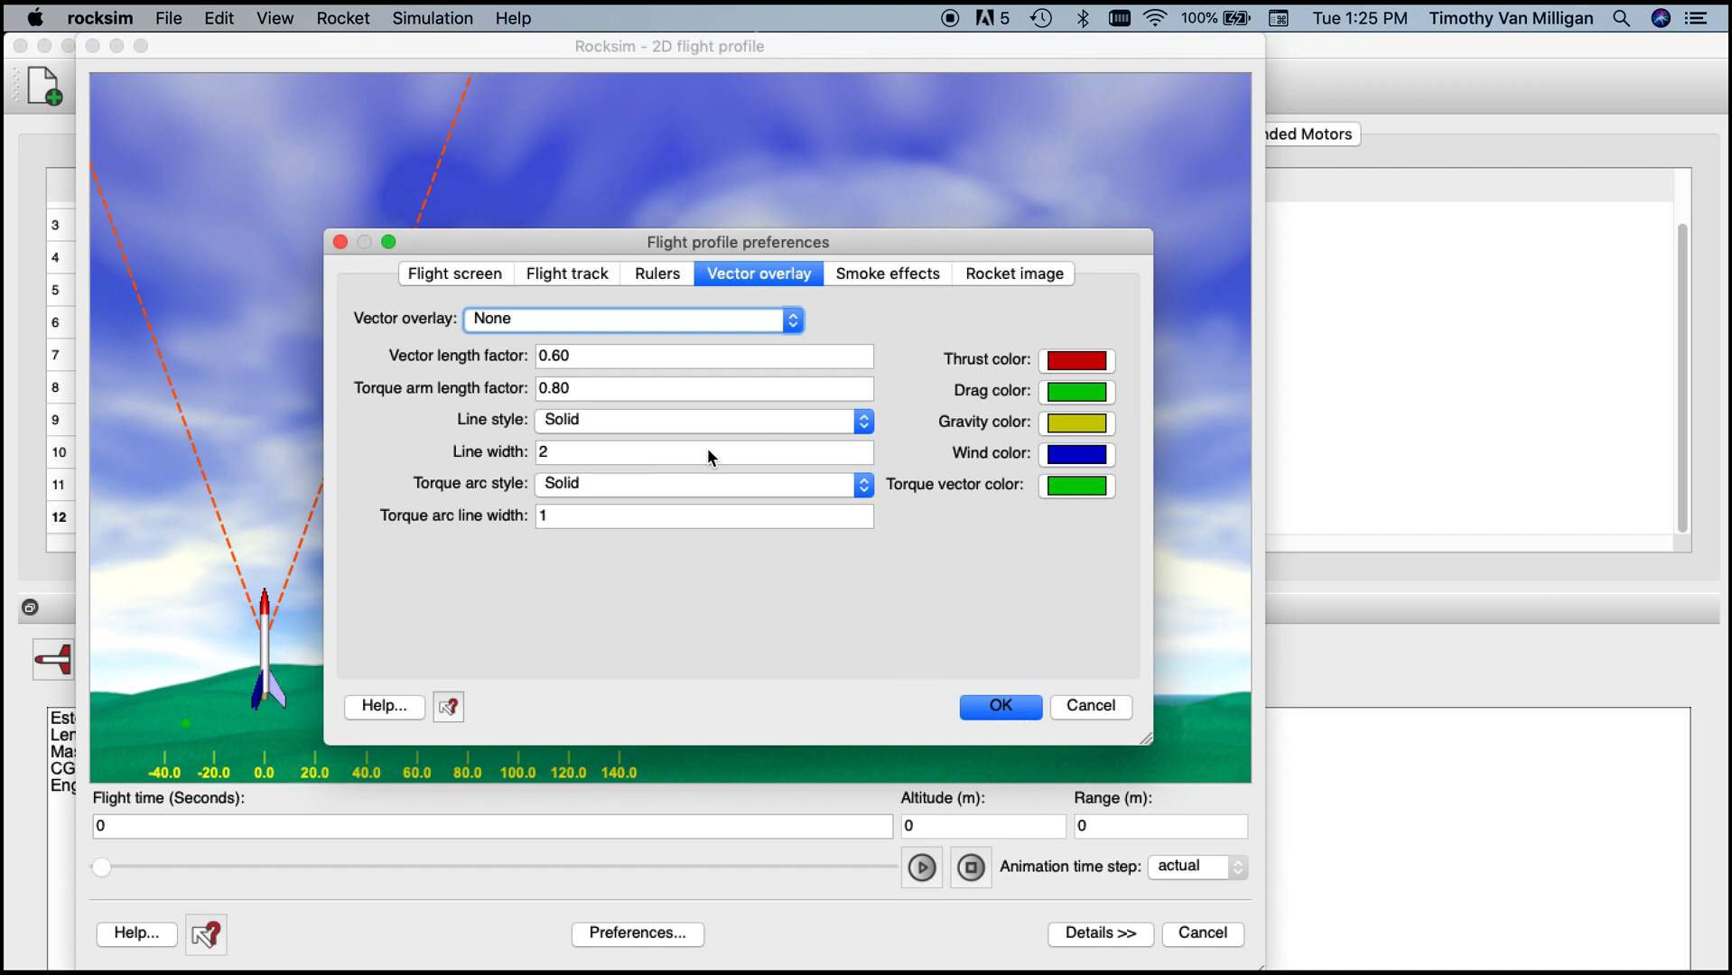
click(1001, 706)
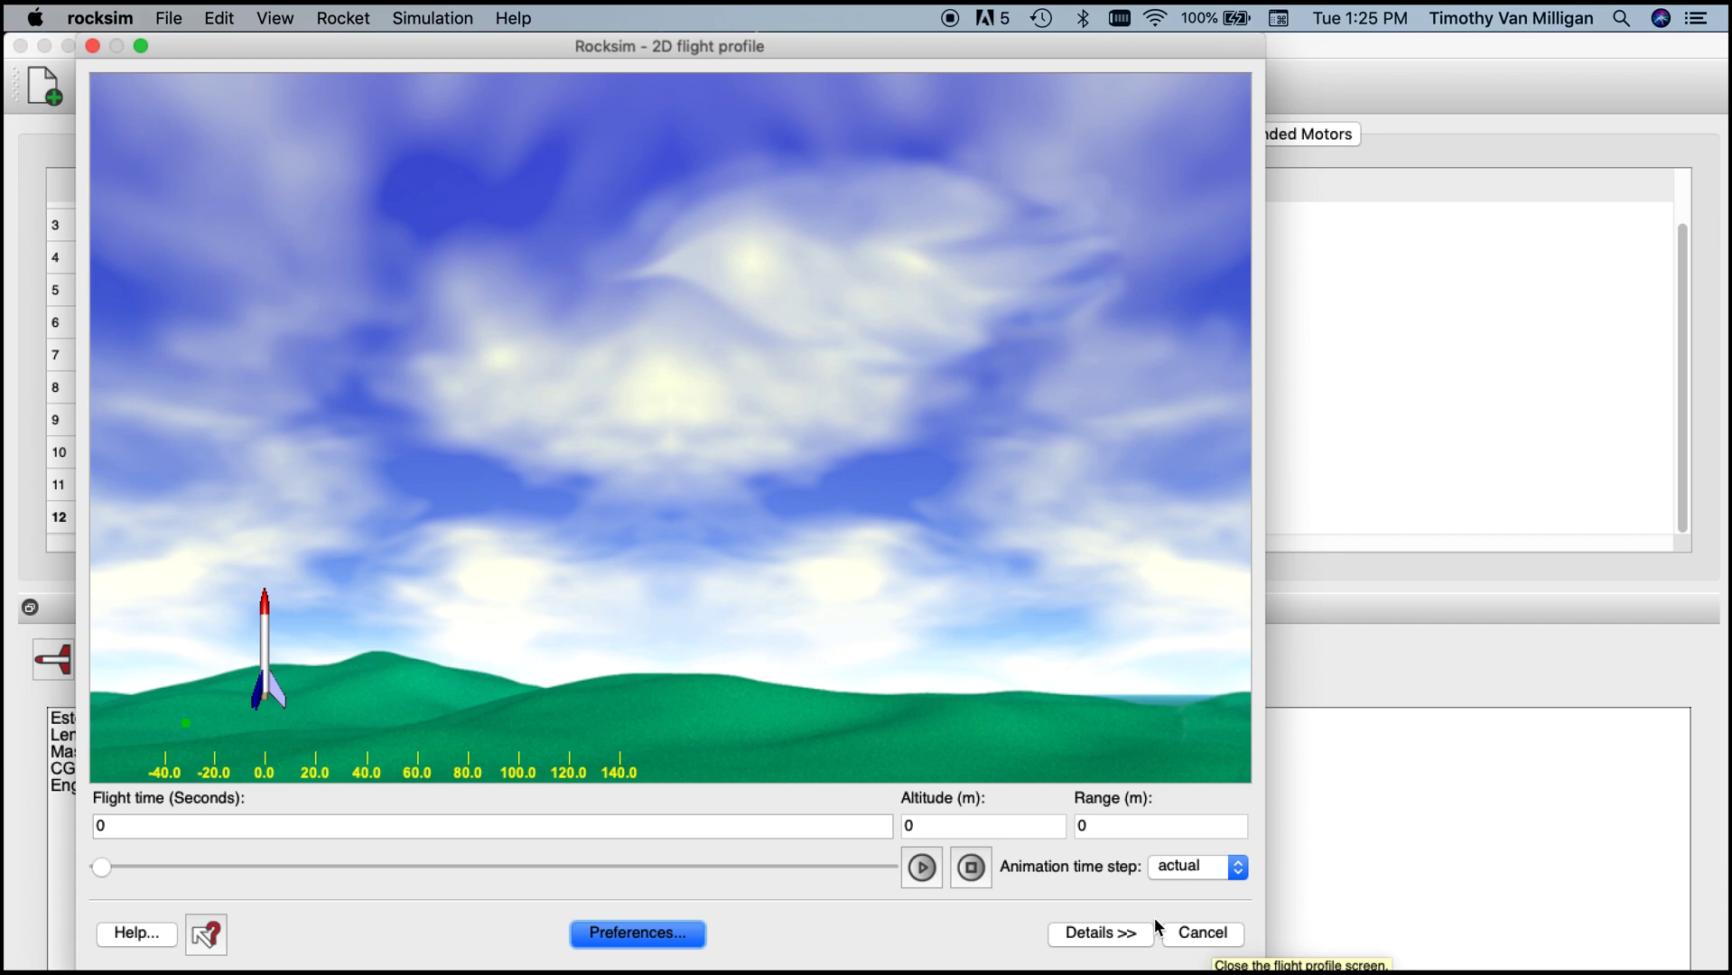
Step: Cancel out of the 2D flight profile, returning to the Estes Alpha simulations list
click(1187, 938)
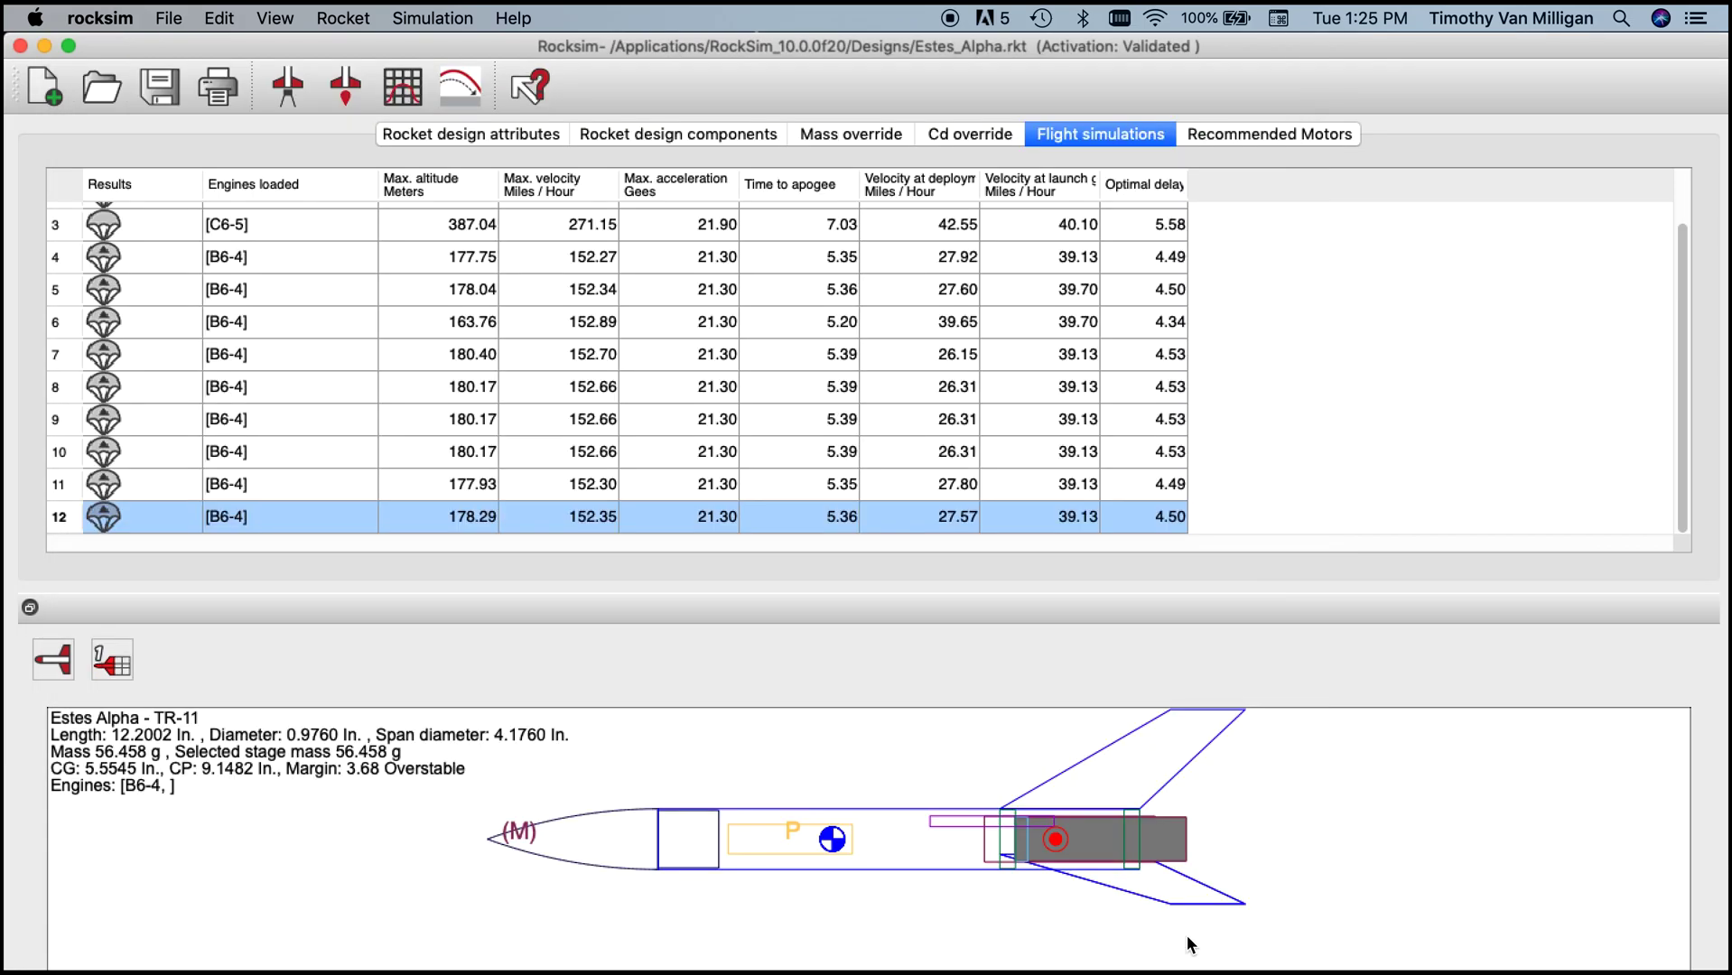